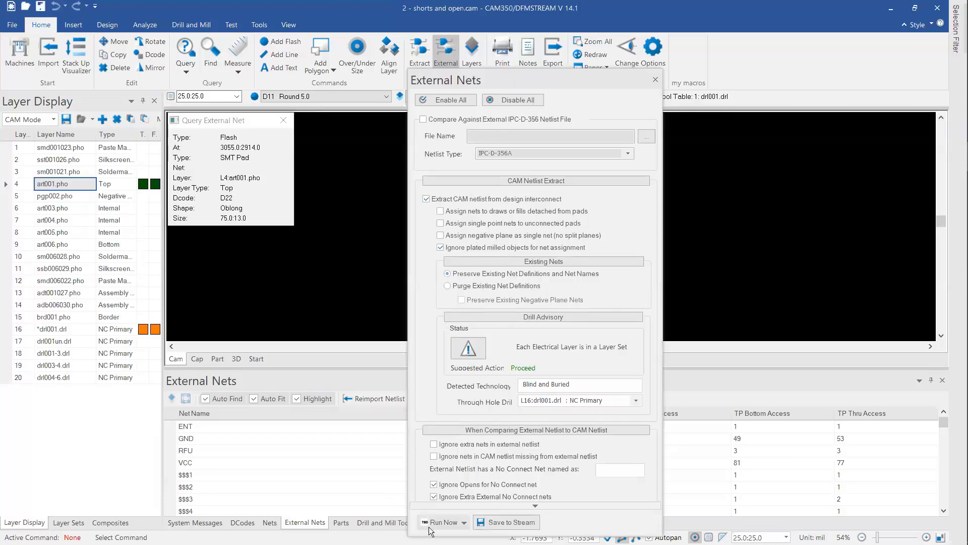
Run the External Nets analysis on the entire design space and bring up its error results
click(464, 524)
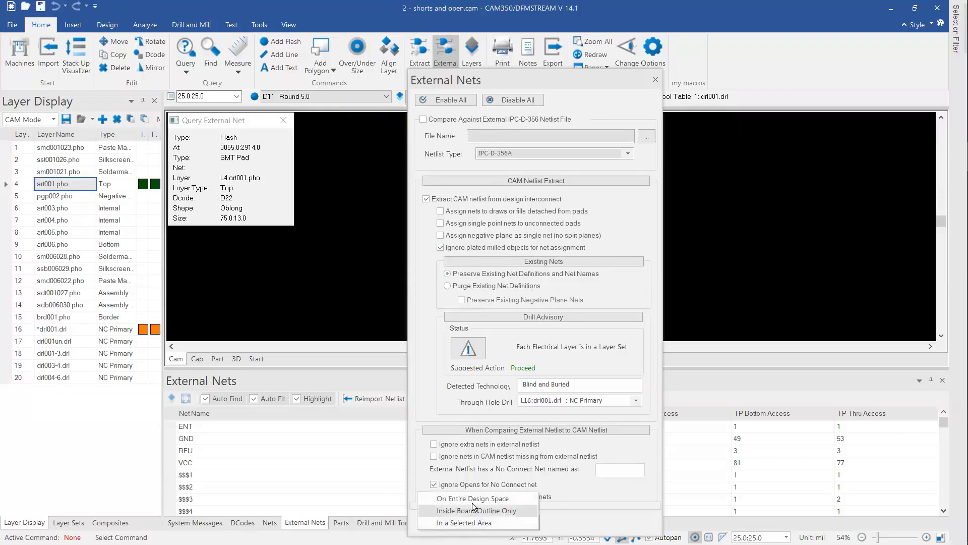
click(473, 498)
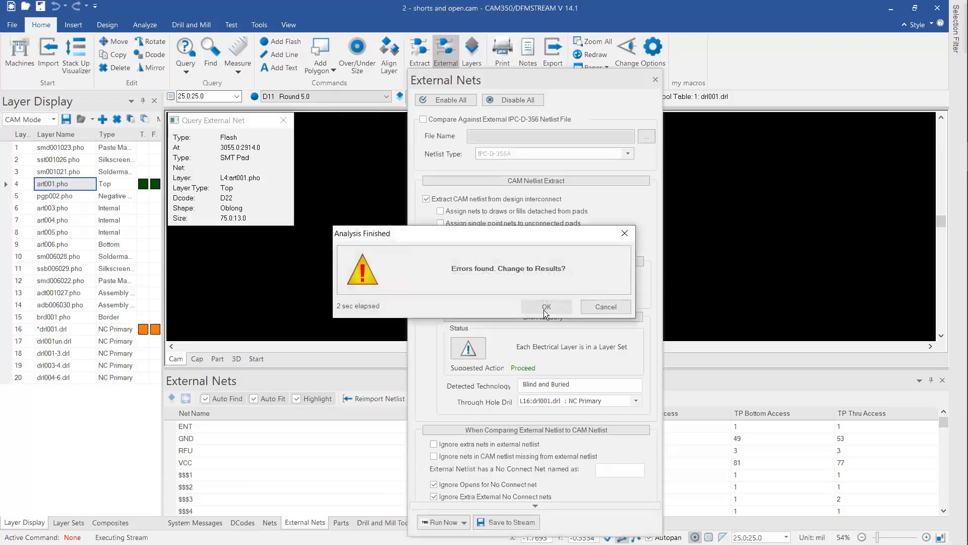
click(546, 307)
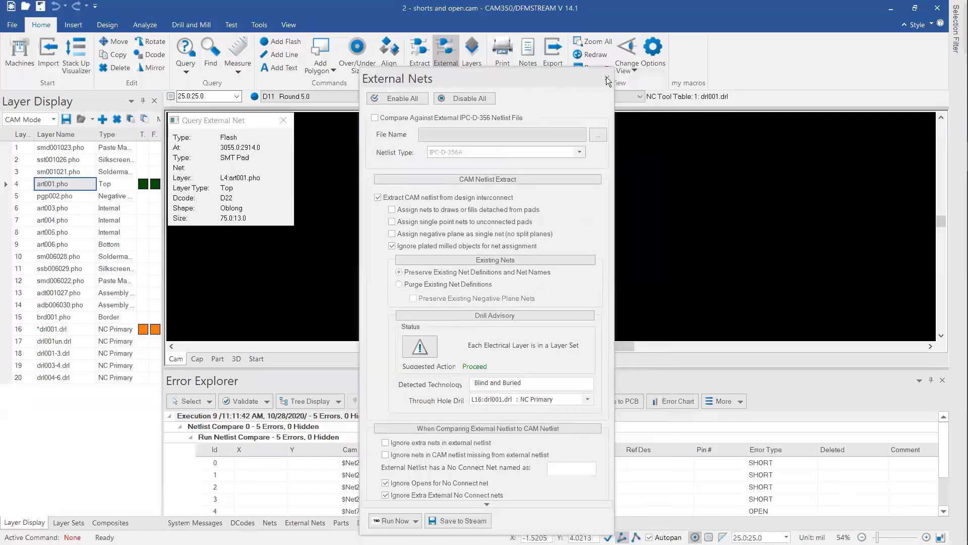
click(655, 80)
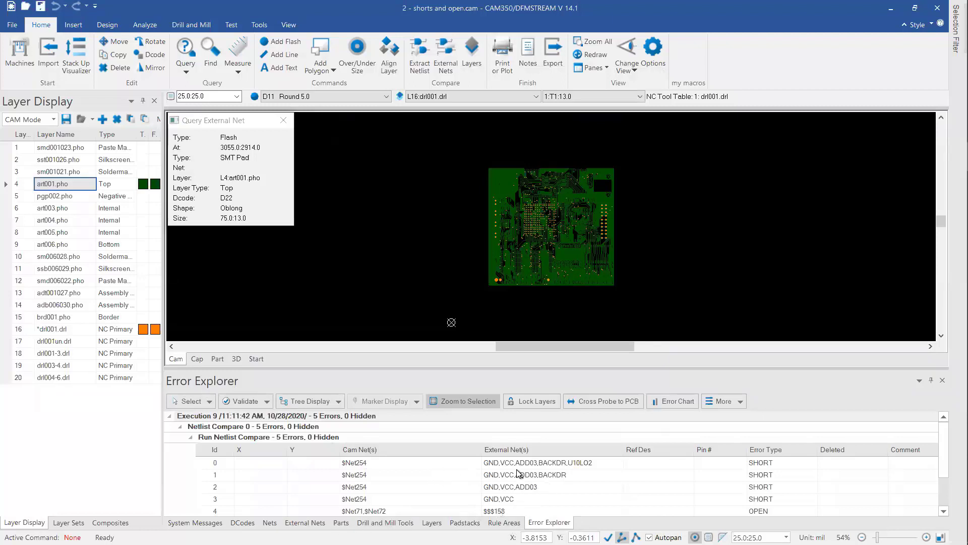
Examine the $Net254 short errors and the $Net71,$Net72 open error one by one on the board layout
click(536, 466)
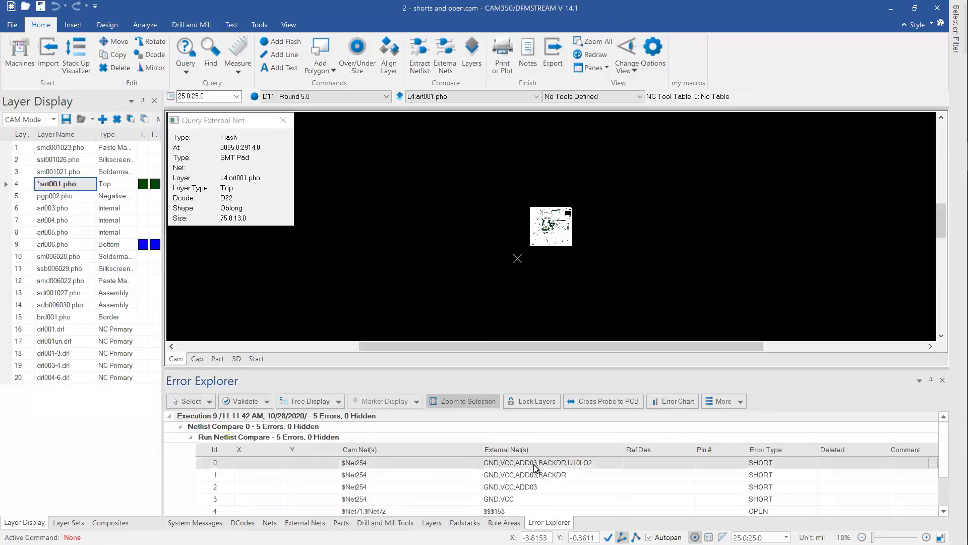
click(546, 476)
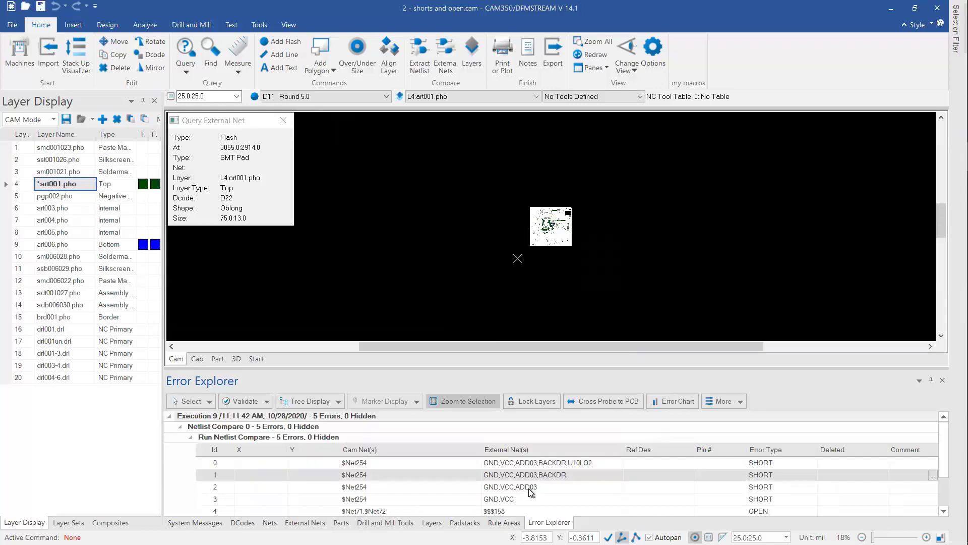
click(531, 489)
click(515, 499)
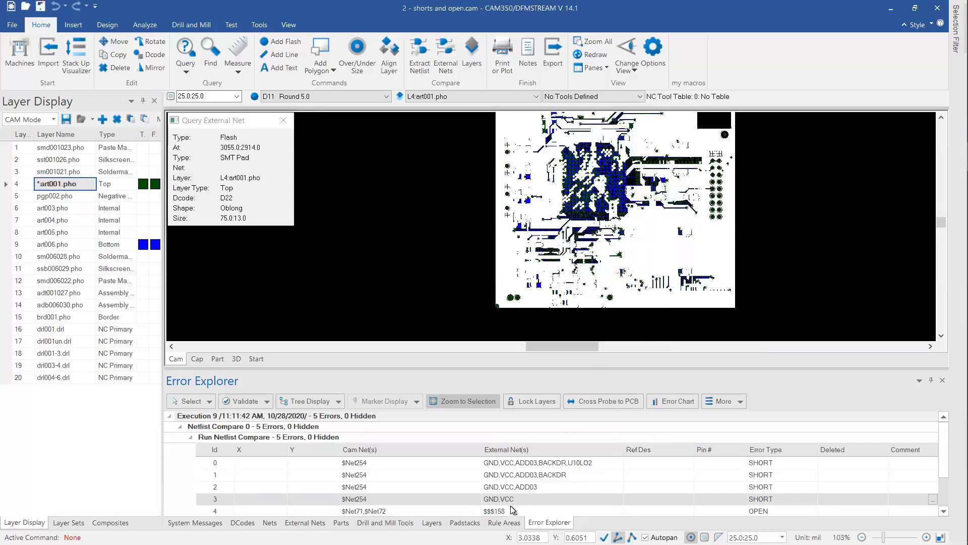
click(539, 487)
click(542, 475)
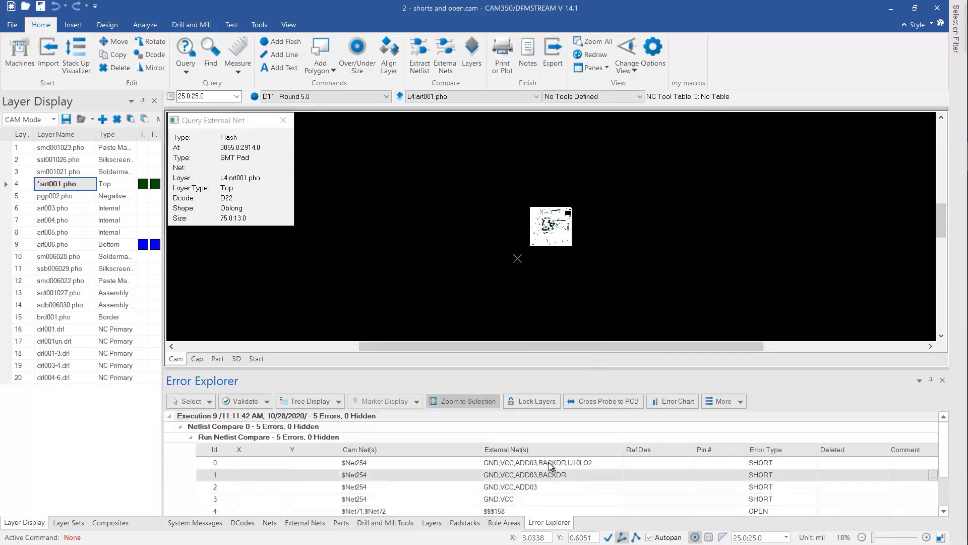
click(553, 464)
click(520, 500)
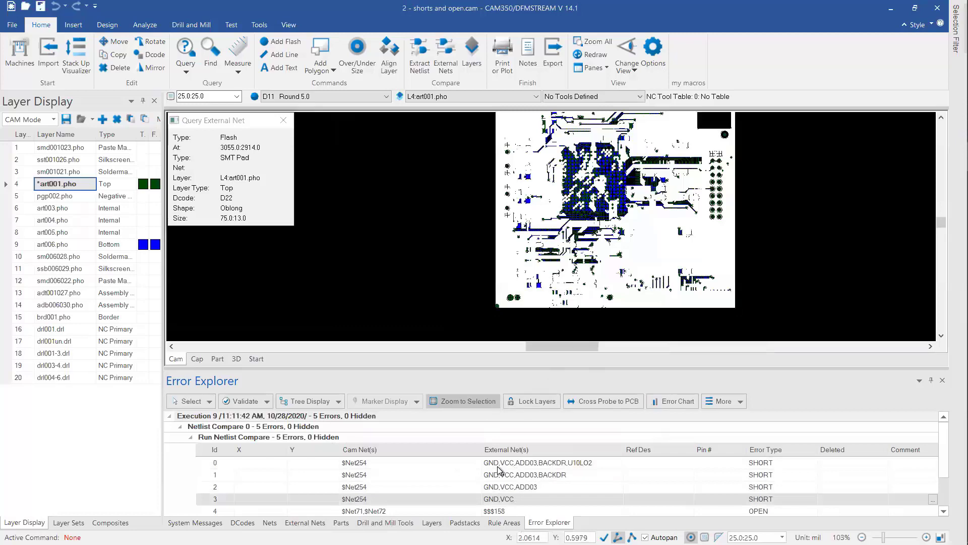
click(498, 511)
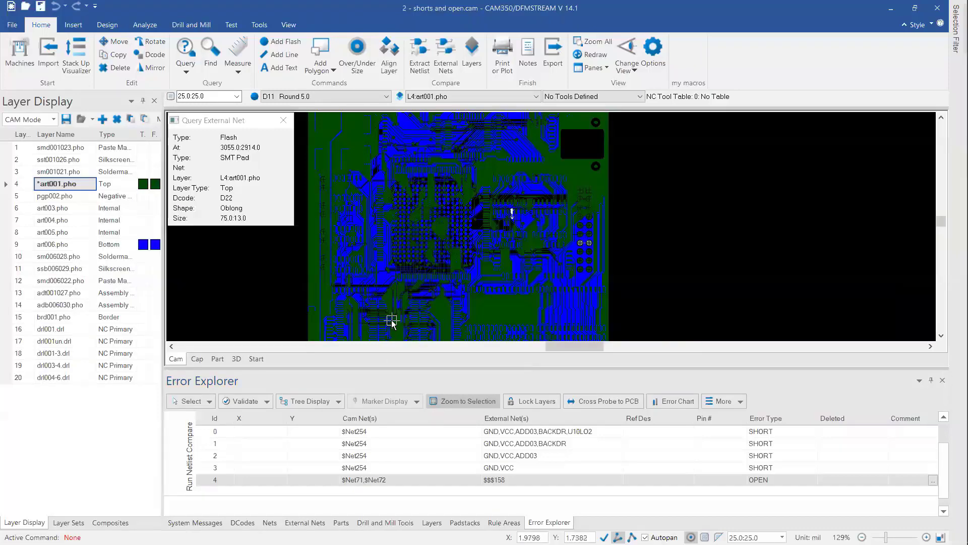
key(alt+Tab)
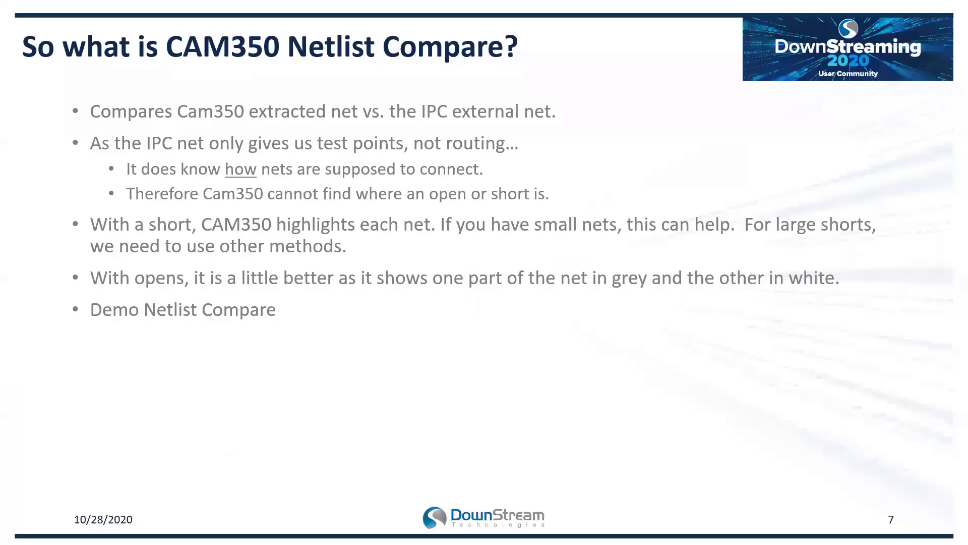
key(Right)
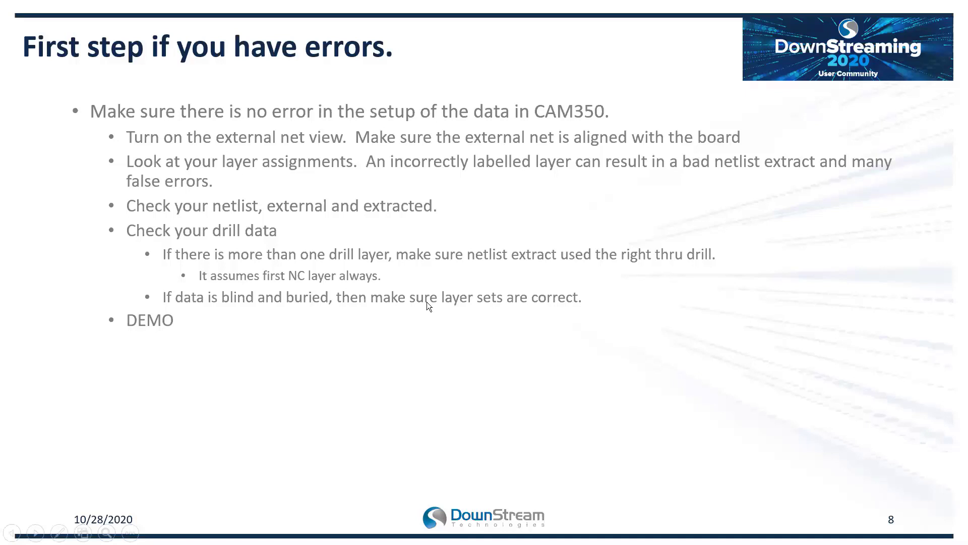
key(alt+Tab)
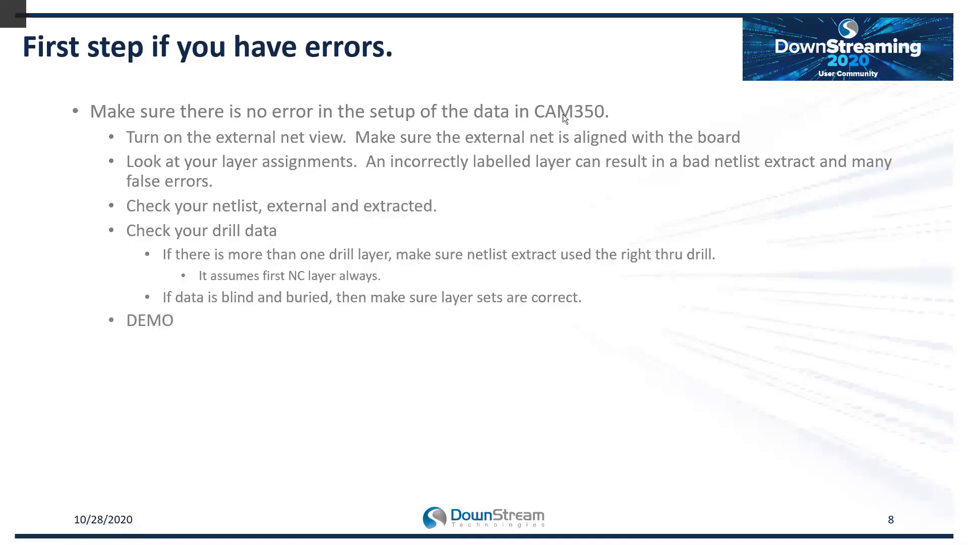
key(alt+Tab)
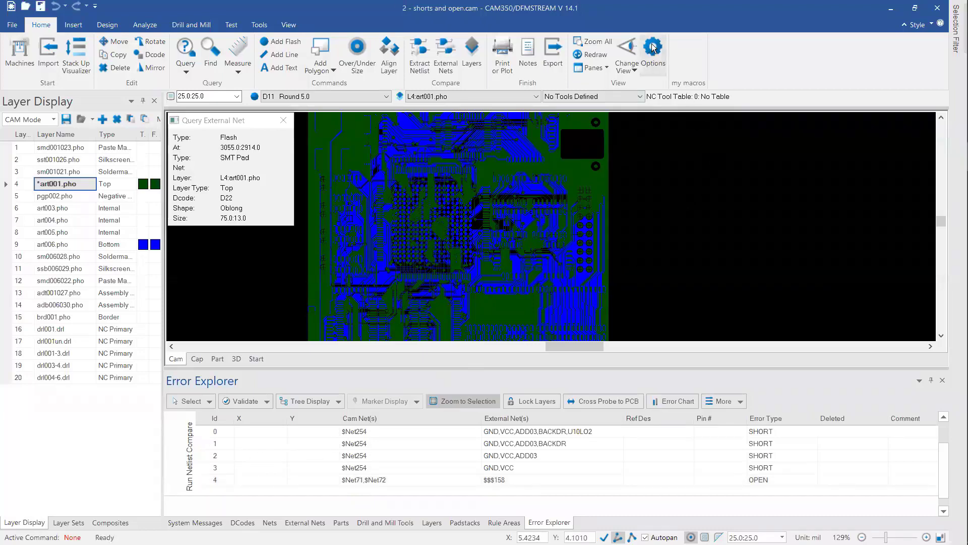
Enable Show External Nets in the CAM Editor options and set the Through marker shape to Target
click(8, 25)
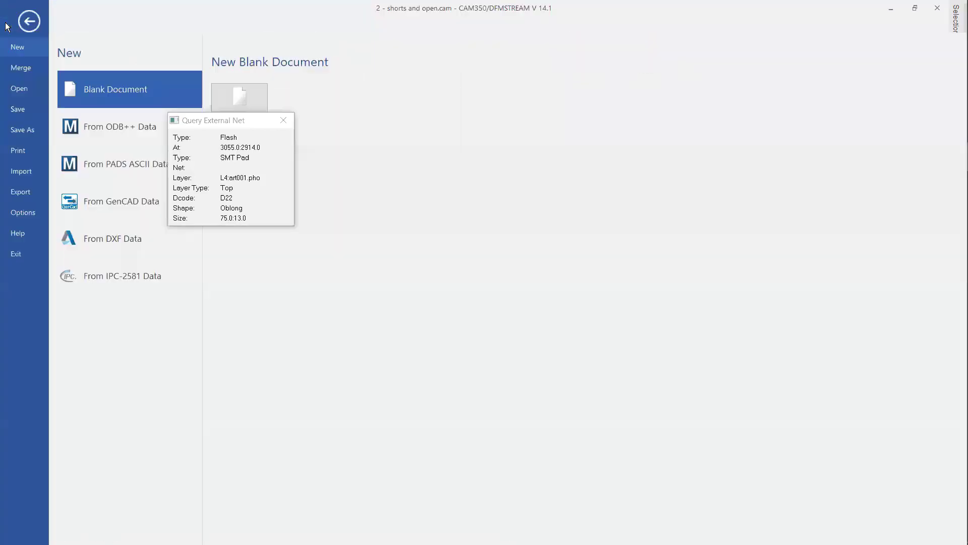
click(15, 212)
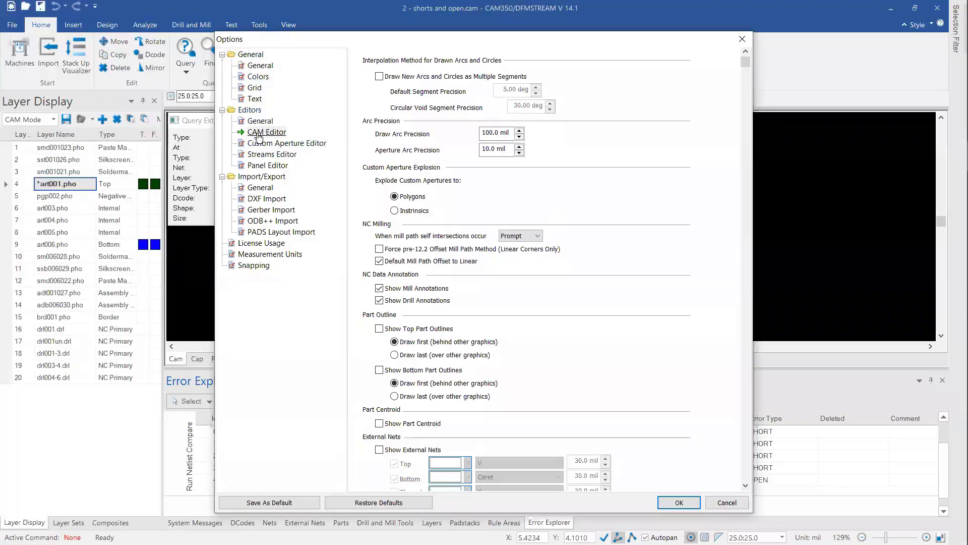
scroll(661, 379, down, 3)
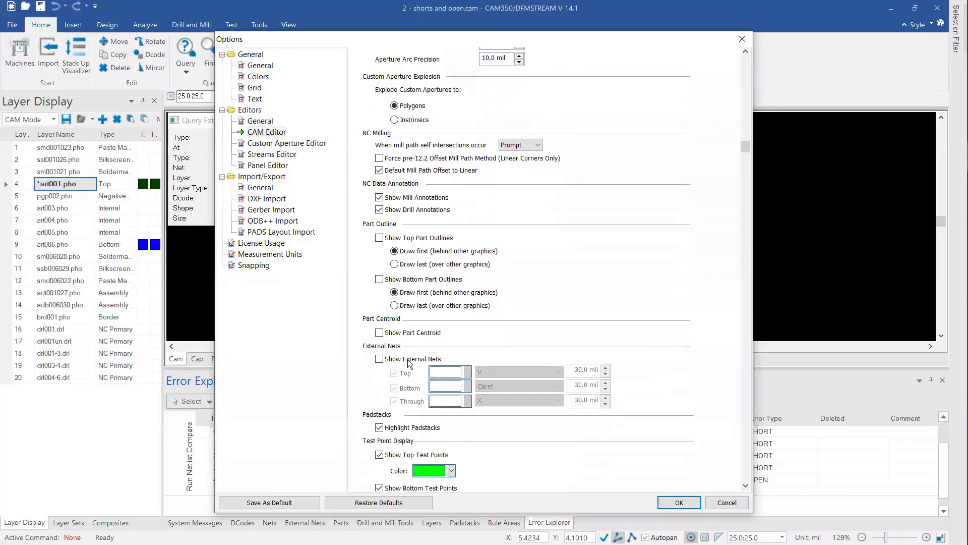
click(379, 359)
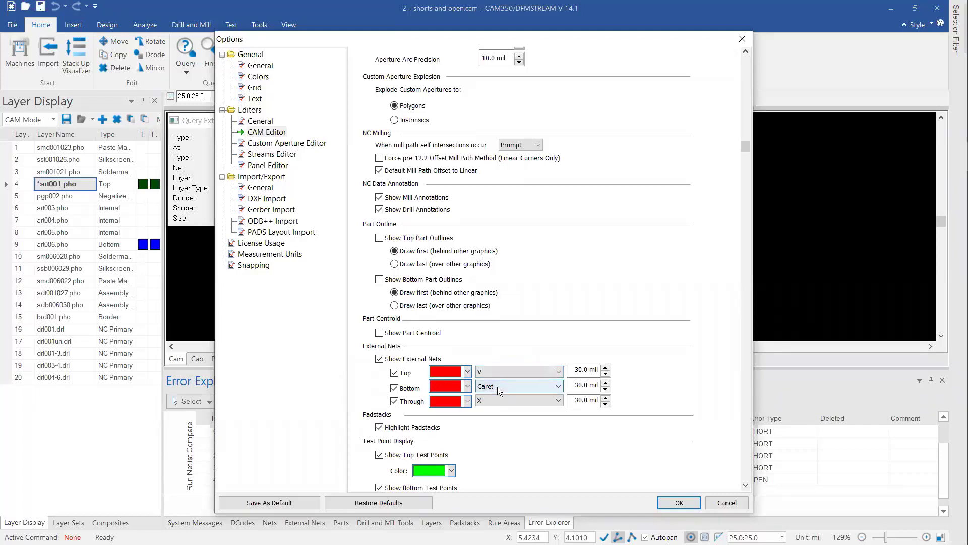
click(554, 399)
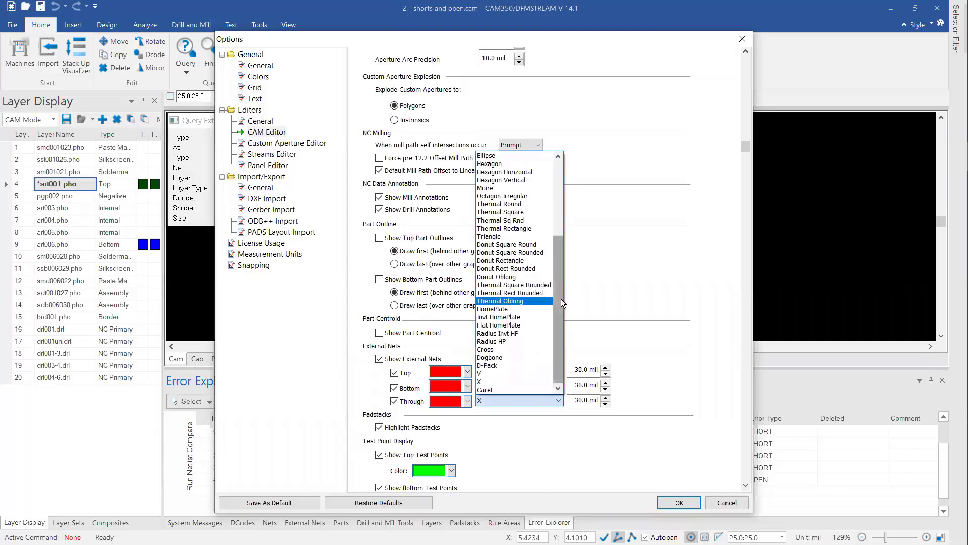
drag(561, 299, 494, 167)
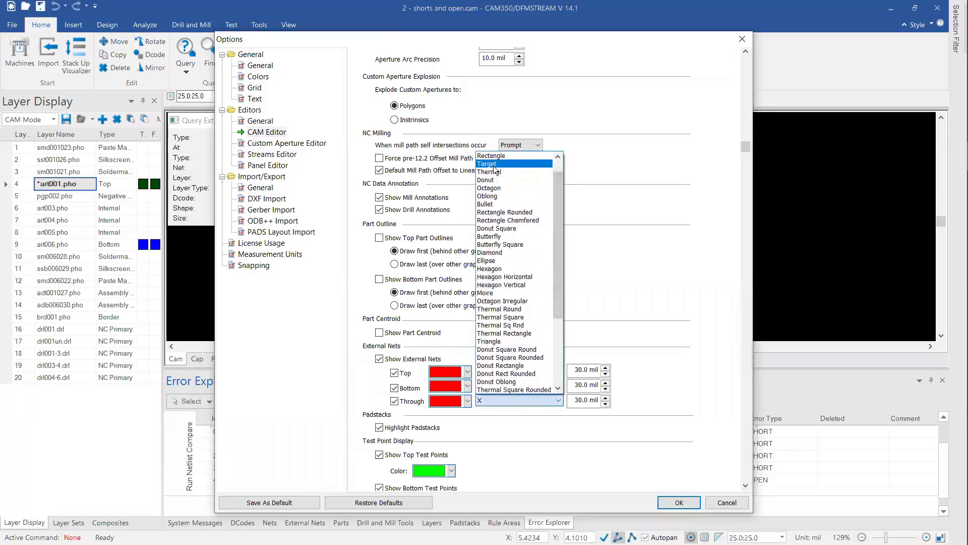
click(493, 164)
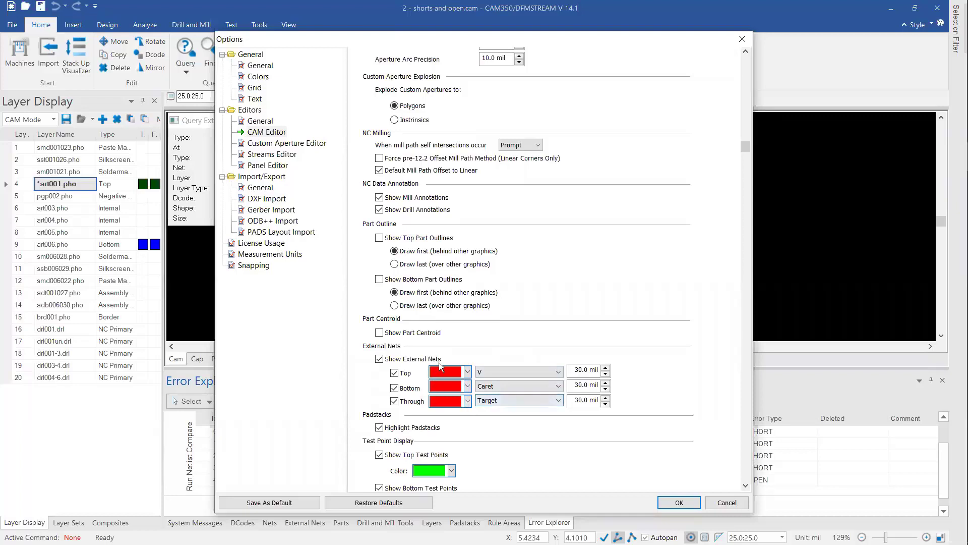
click(679, 502)
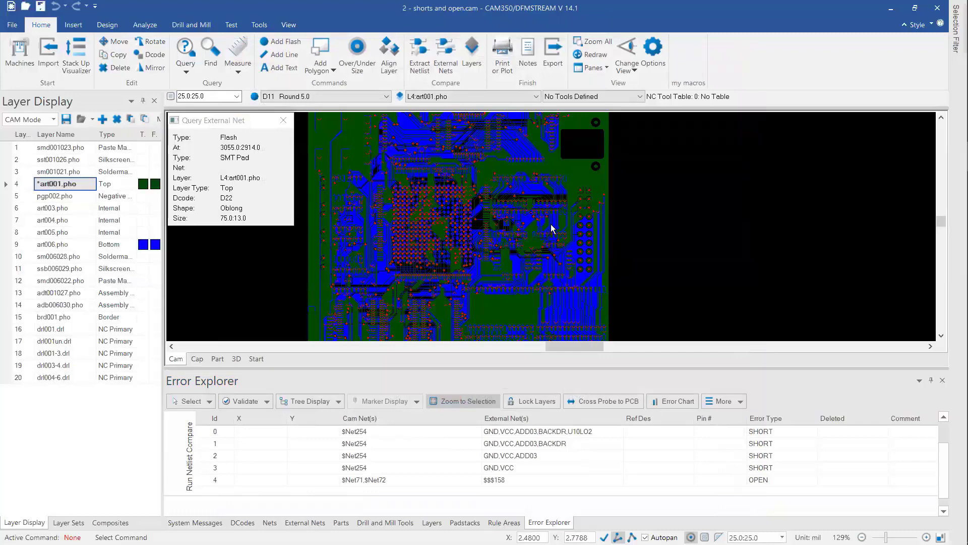
Check up close that the external net markers align with the pads and vias of the board
scroll(555, 229, up, 1)
scroll(558, 231, up, 1)
scroll(659, 184, up, 1)
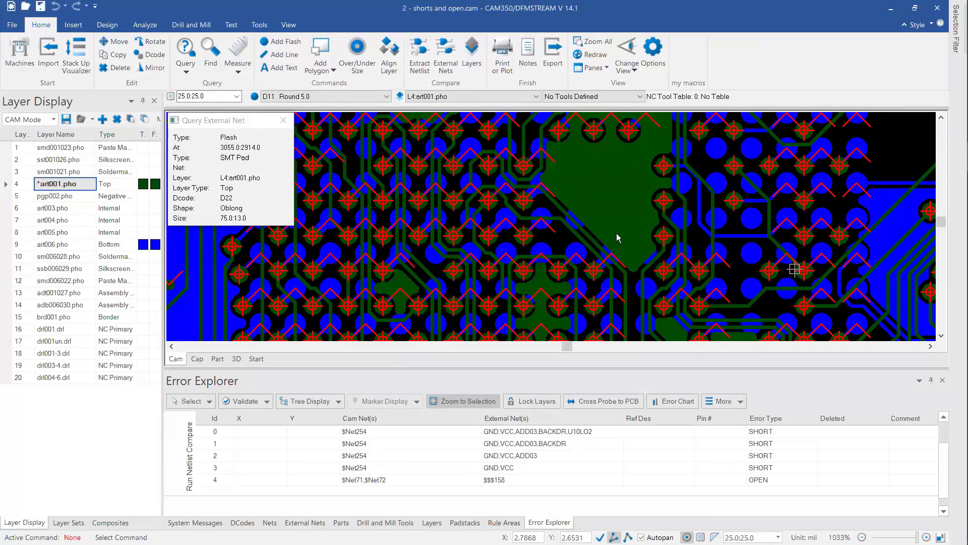
middle_click(594, 250)
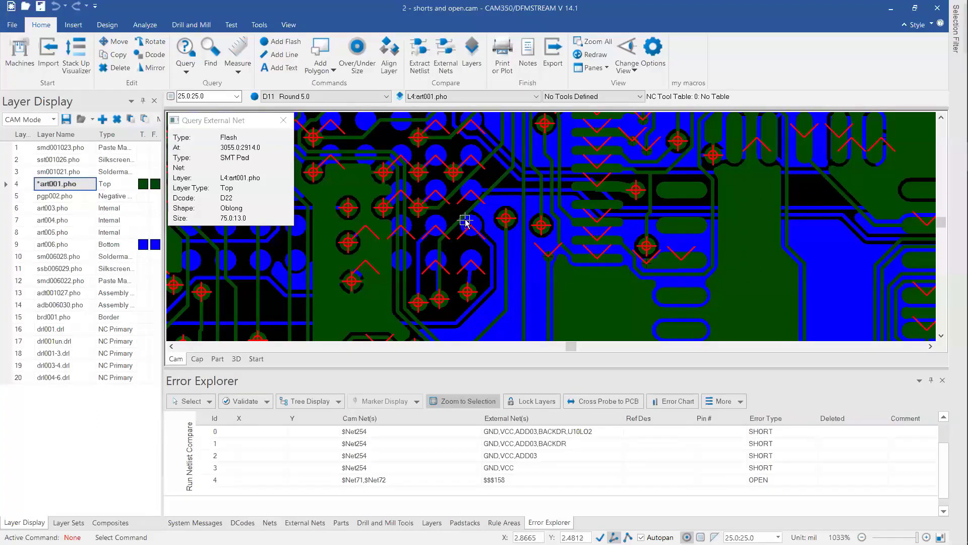
key(Home)
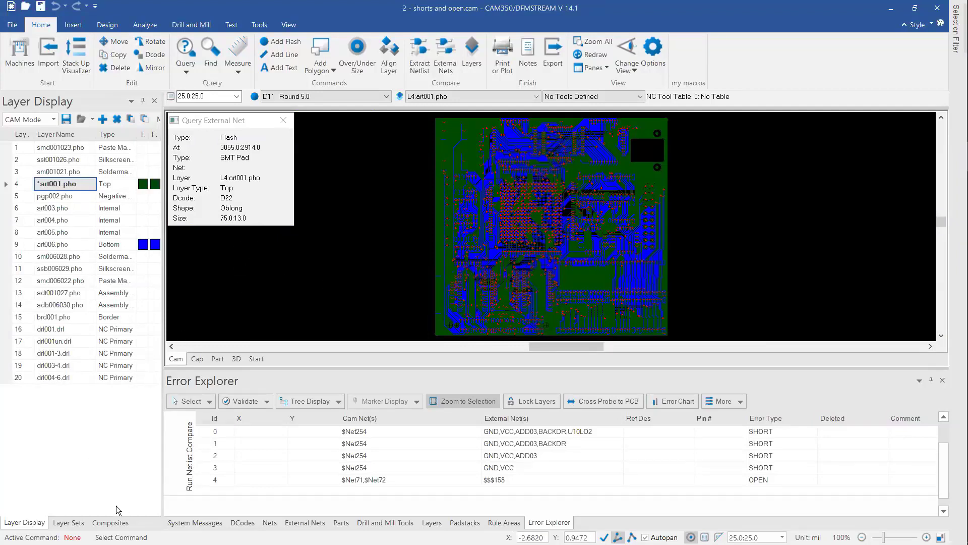
Display the top layer art001.pho and the negative plane pgp002.pho in turn to check their layer assignments
click(70, 184)
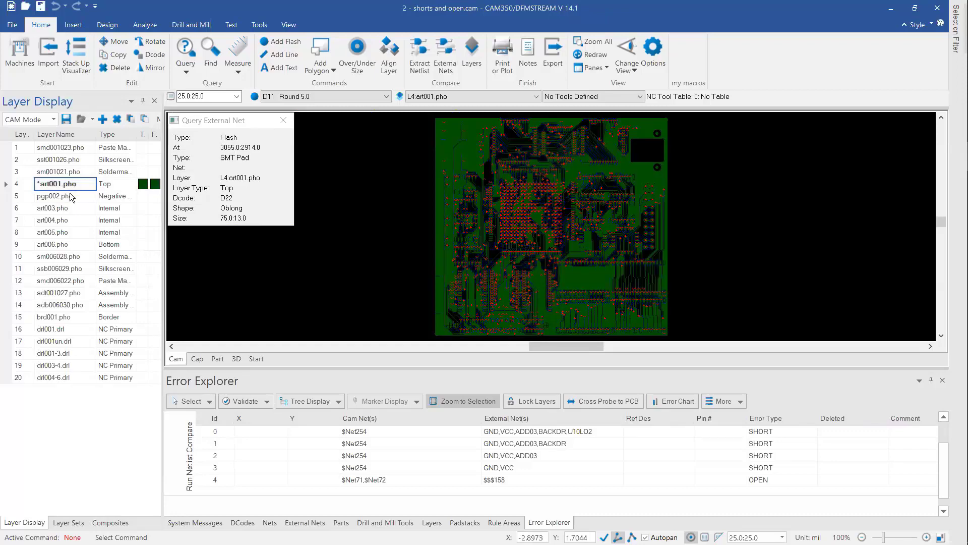
click(69, 198)
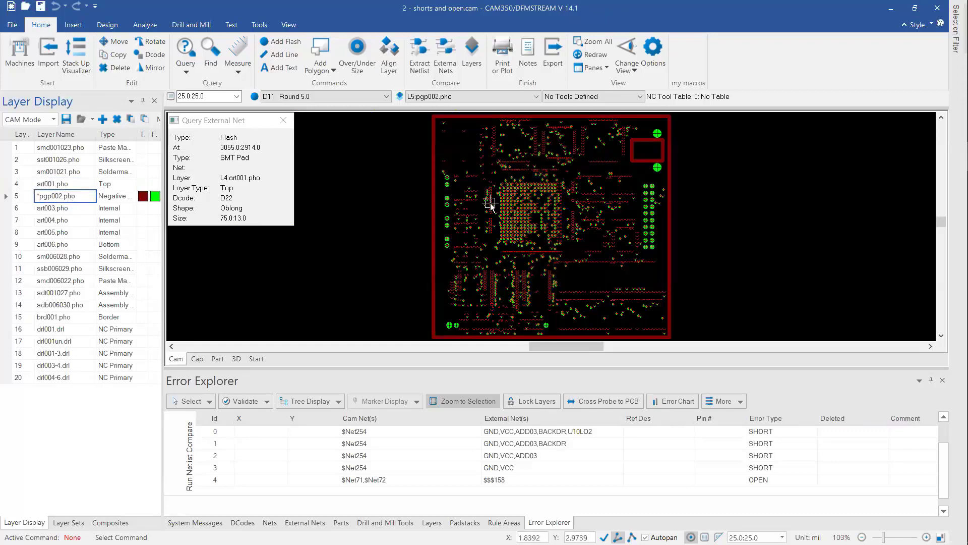
scroll(489, 207, up, 2)
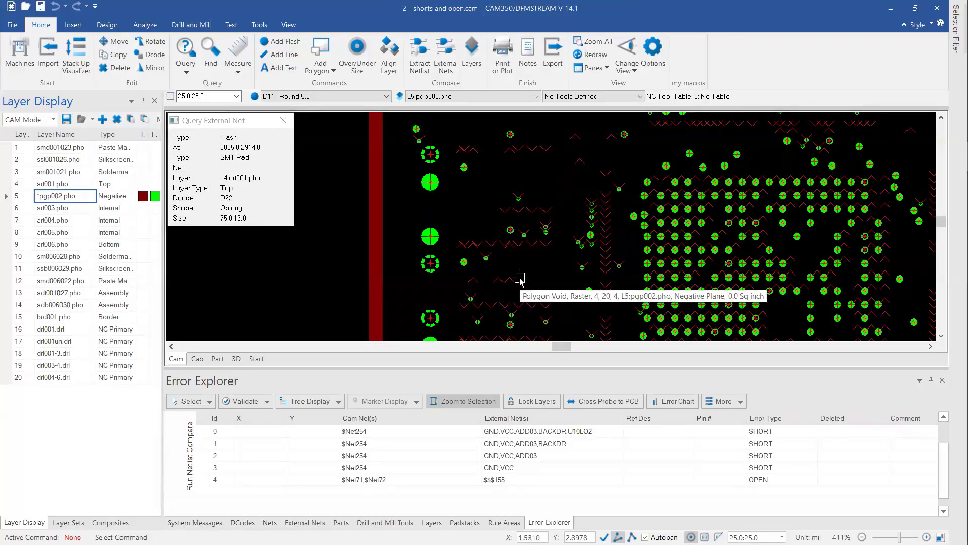
mouse_move(520, 277)
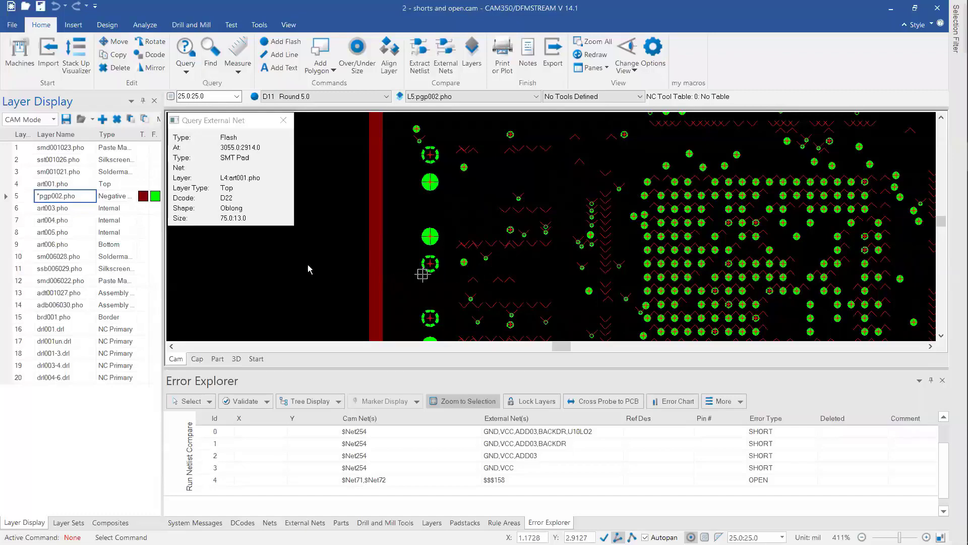
Display art003.pho through art006.pho one at a time to check their layer types, choosing Internal for art005.pho
click(67, 209)
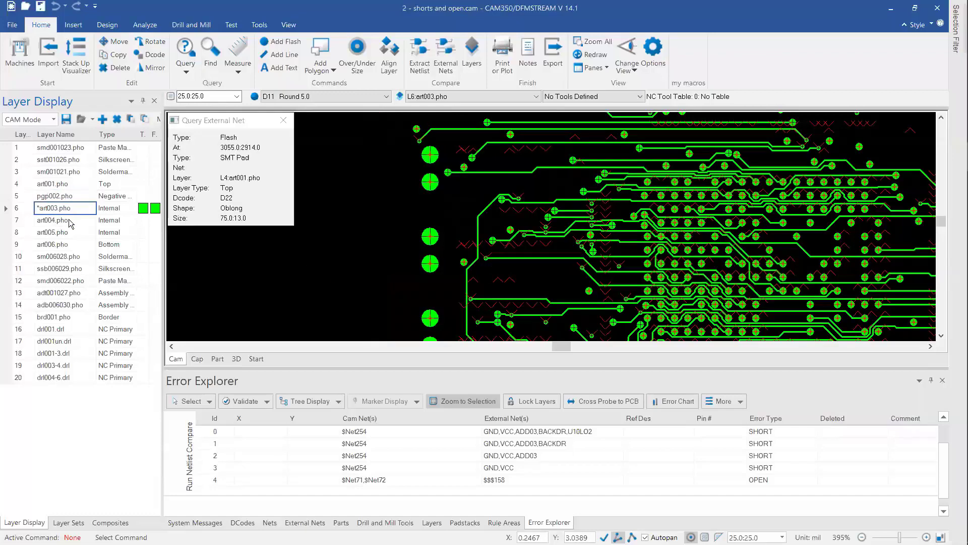
click(70, 222)
click(68, 233)
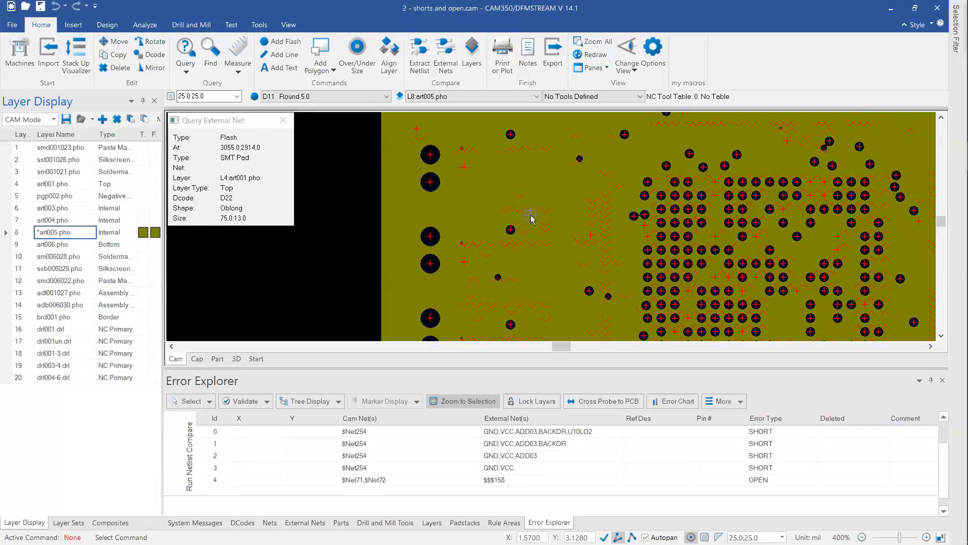
click(114, 232)
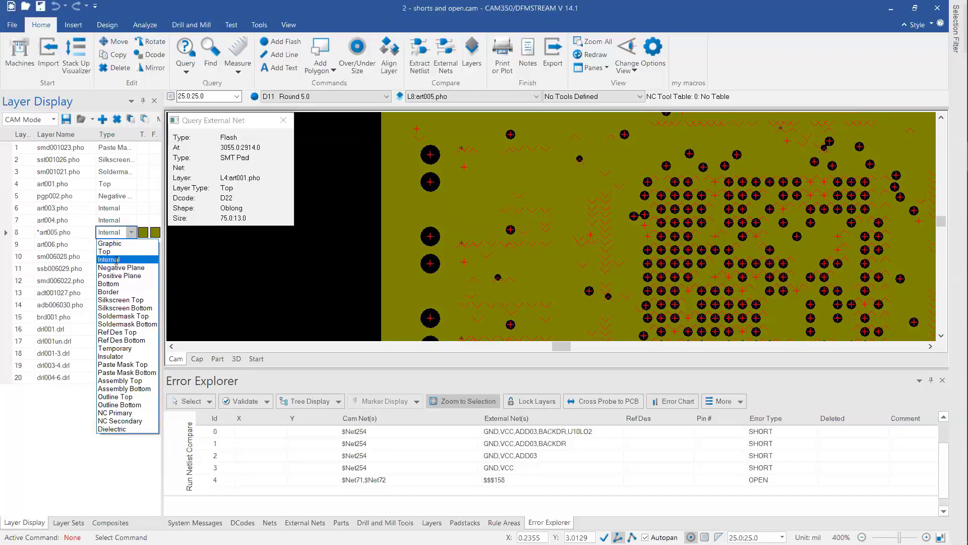
click(116, 260)
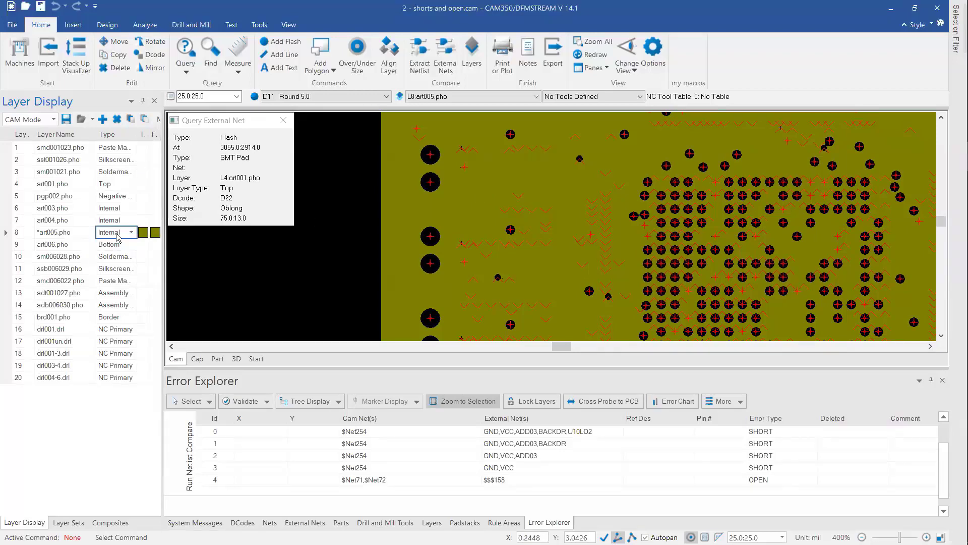
click(56, 244)
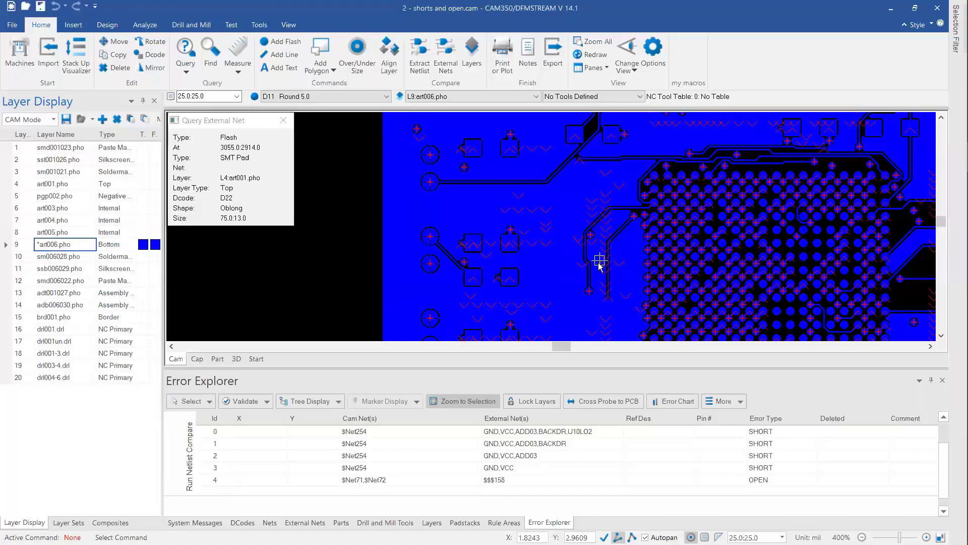
scroll(569, 232, down, 3)
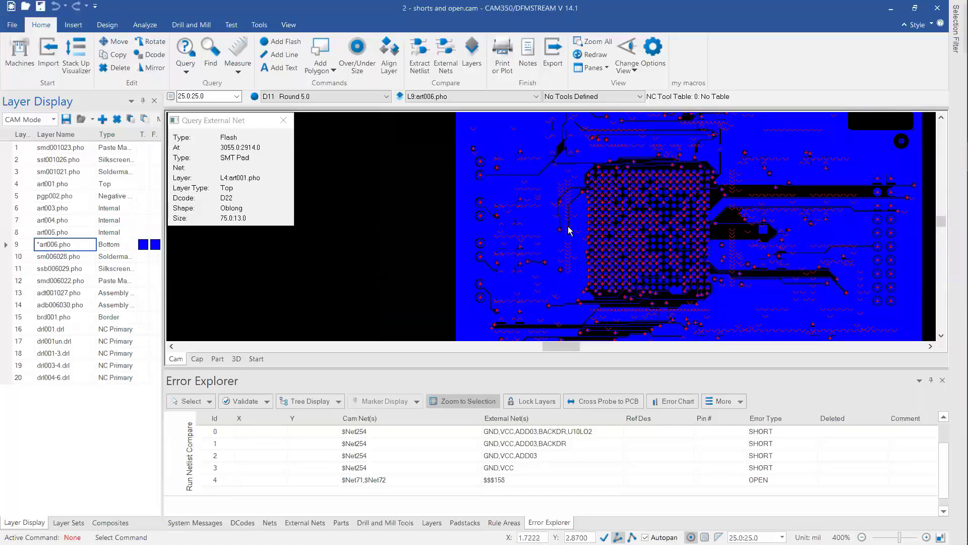
Display art005.pho, art004.pho, art003.pho, pgp002.pho and art001.pho together with the bottom layer art006.pho
click(73, 233)
click(75, 220)
click(77, 208)
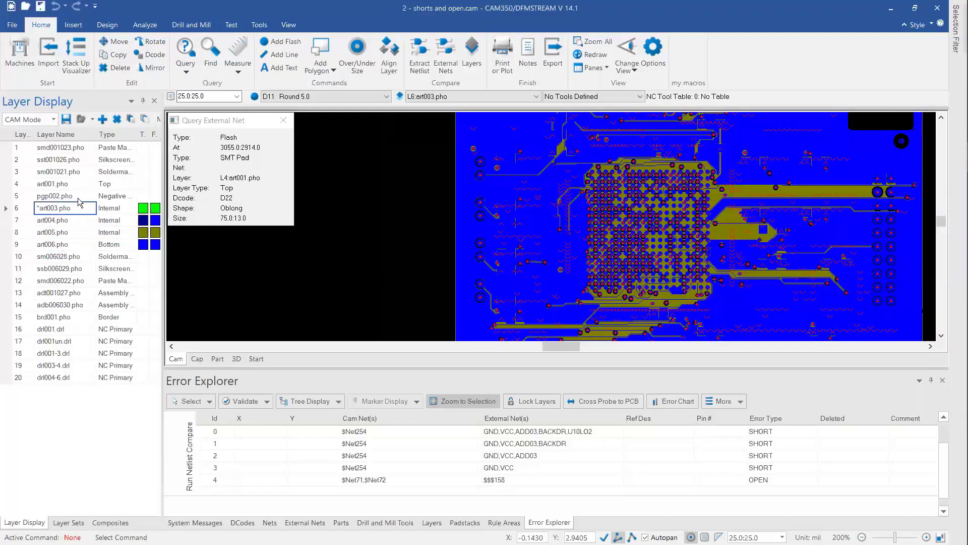
click(80, 197)
click(86, 185)
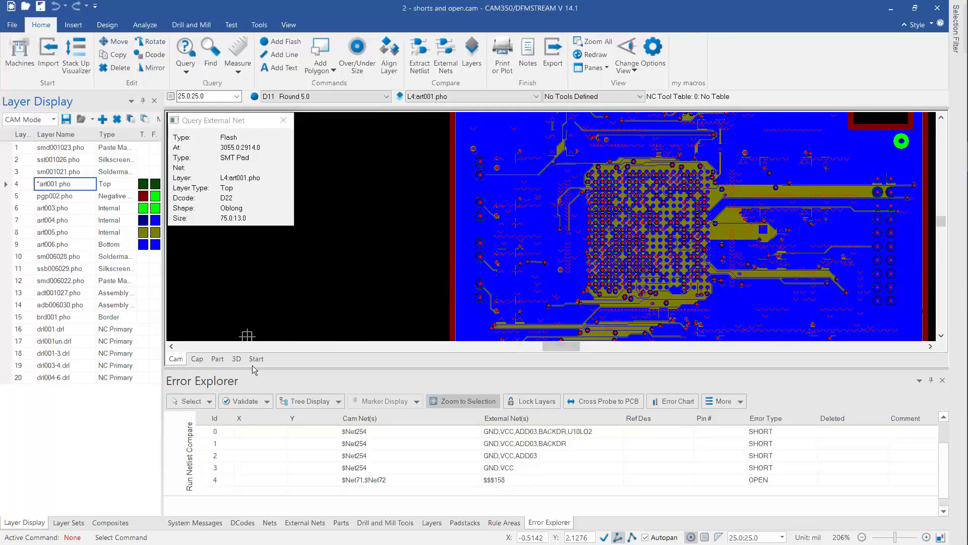
Check the drill files assigned to the three layer sets and review the choices for the thru drill
click(70, 524)
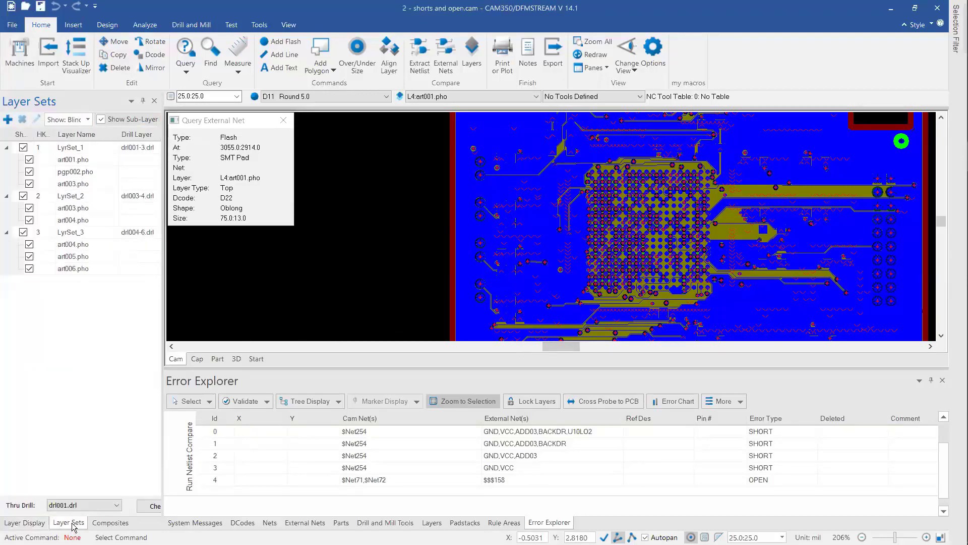
click(32, 524)
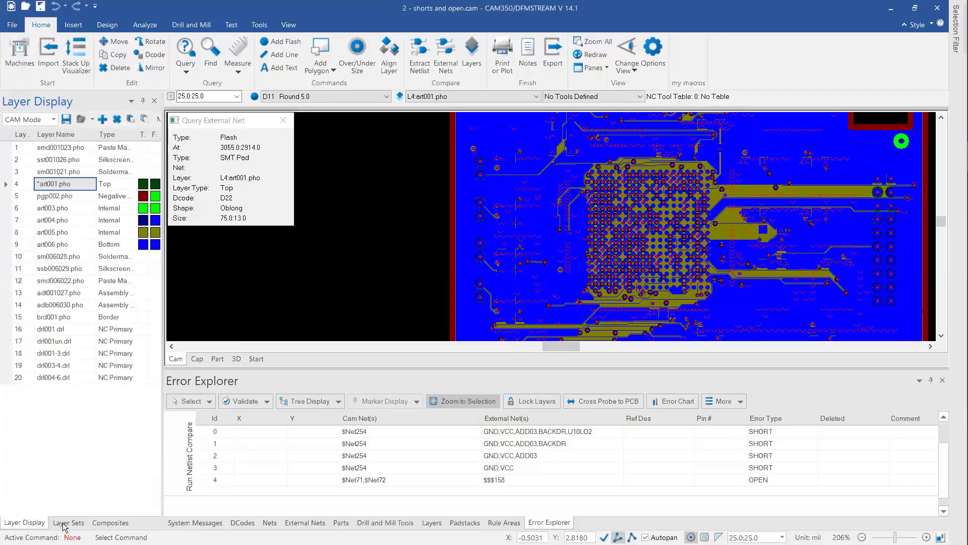
click(64, 525)
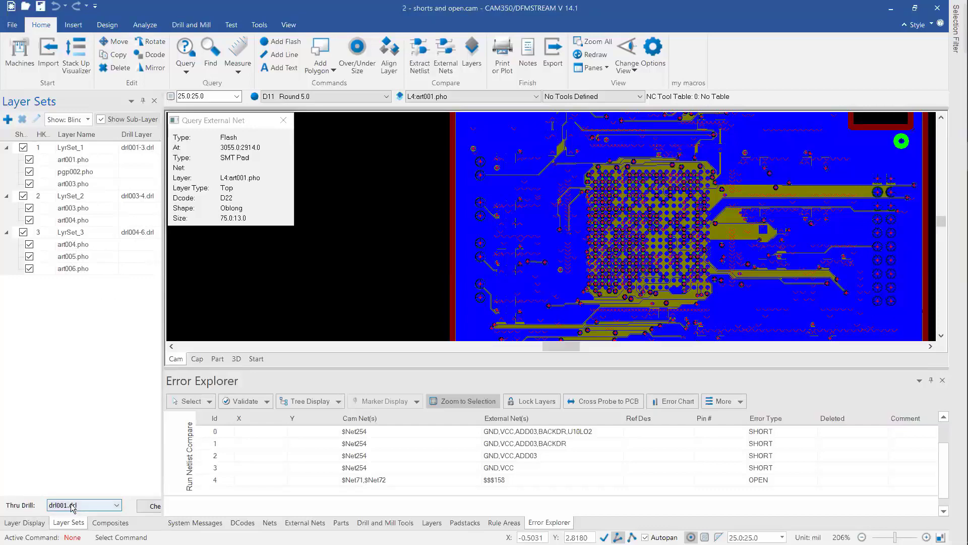
click(117, 506)
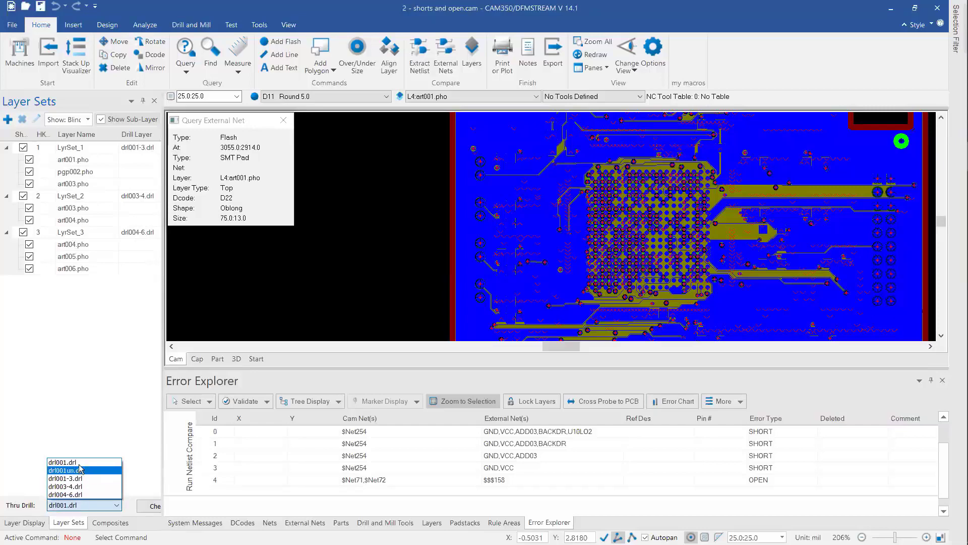
click(68, 499)
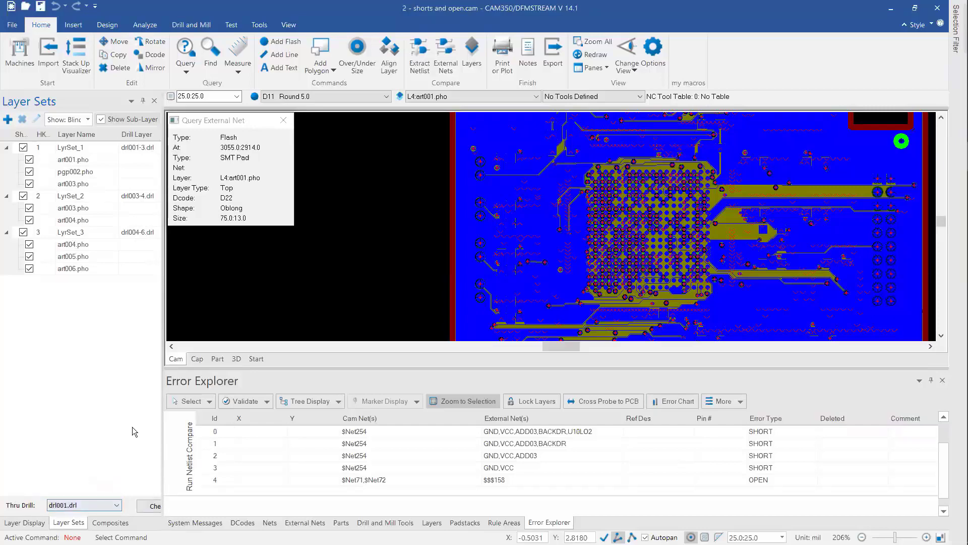
click(25, 522)
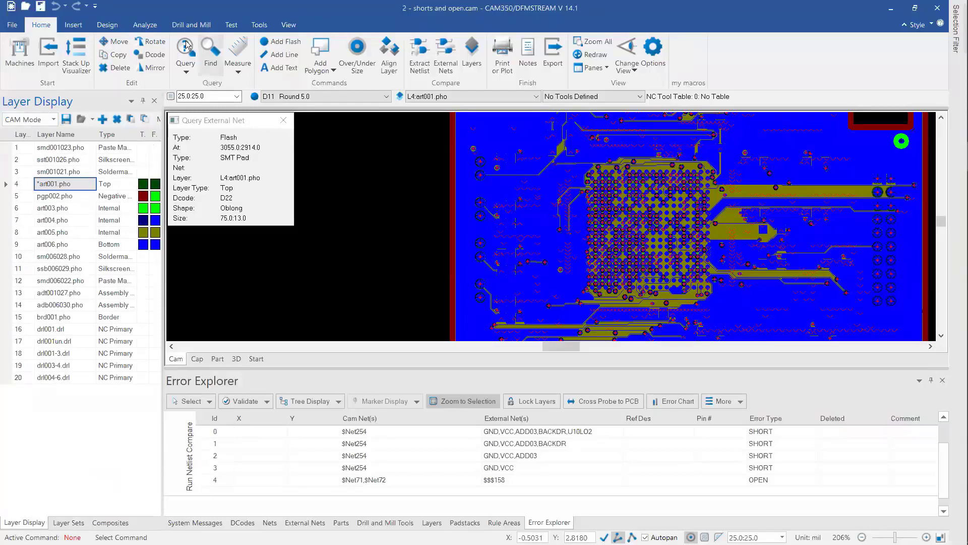
Review the PCB stackup, highlighting art001.pho and pgp002.pho and the layer spans of the L1-L3, L3-L4 and L4-L6 vias
click(76, 53)
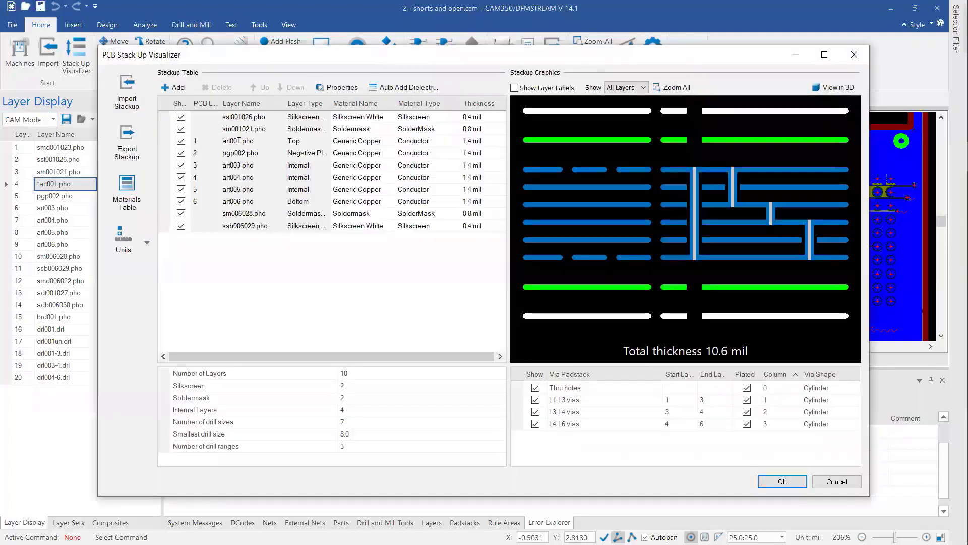
click(239, 140)
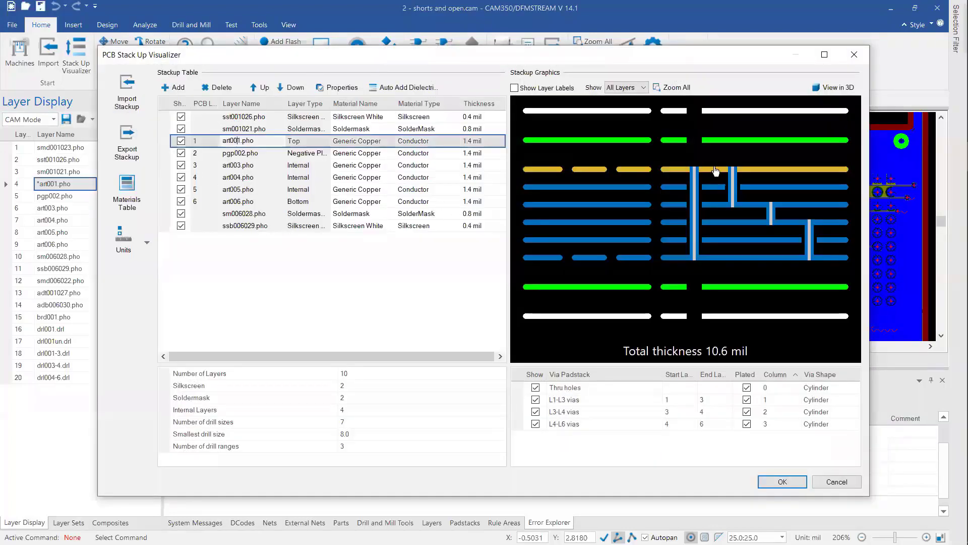
click(246, 153)
click(569, 400)
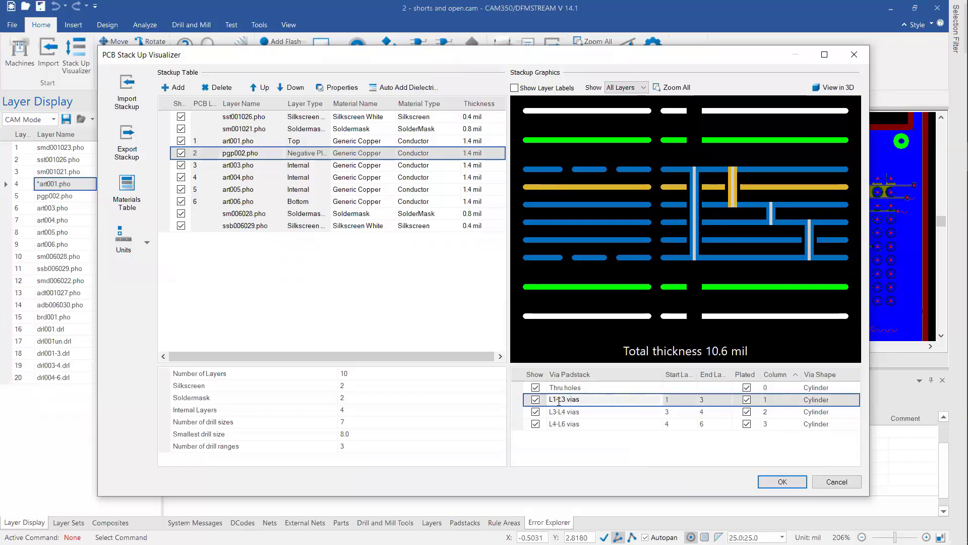
click(602, 412)
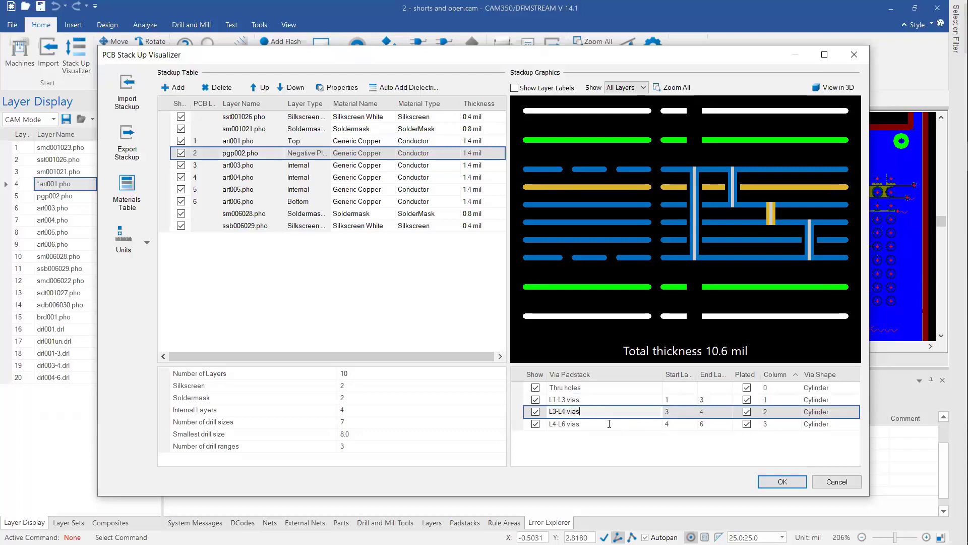
click(609, 424)
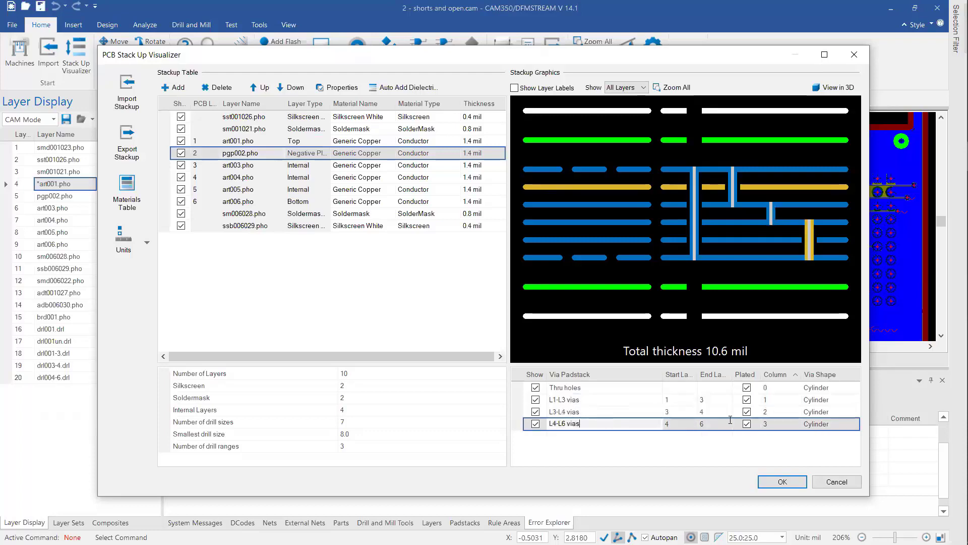
click(782, 482)
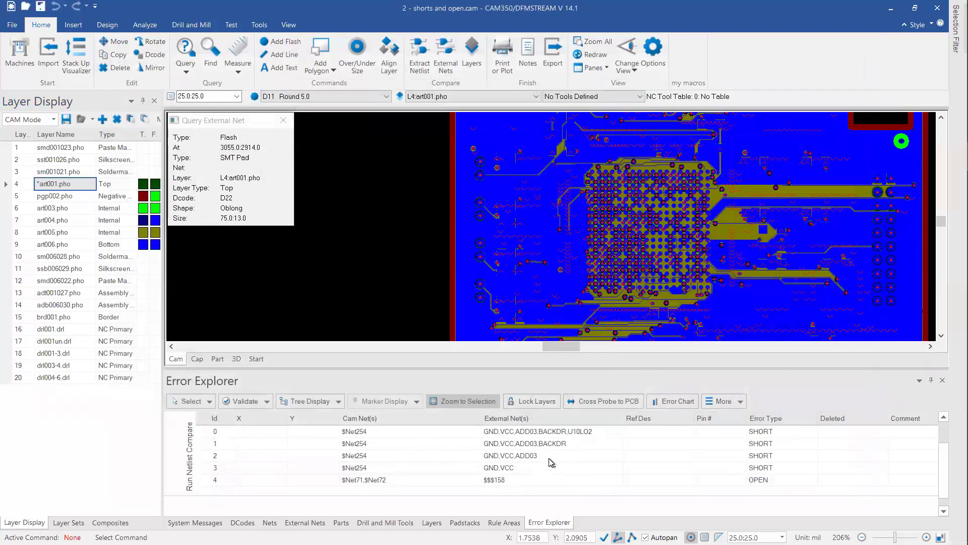
Switch to the PowerPoint slide show and advance to the slide about shorts
key(alt+Tab)
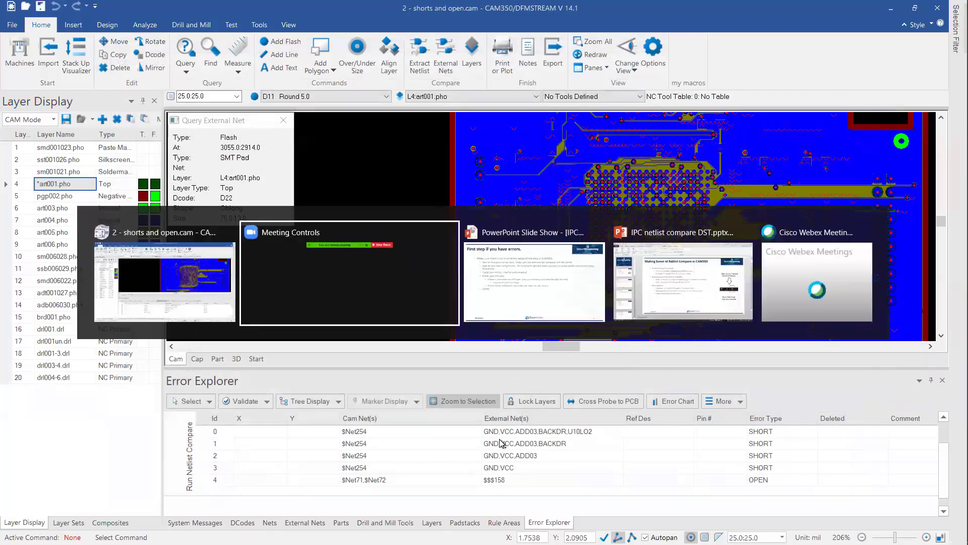
key(alt+Tab)
key(alt+Tab)
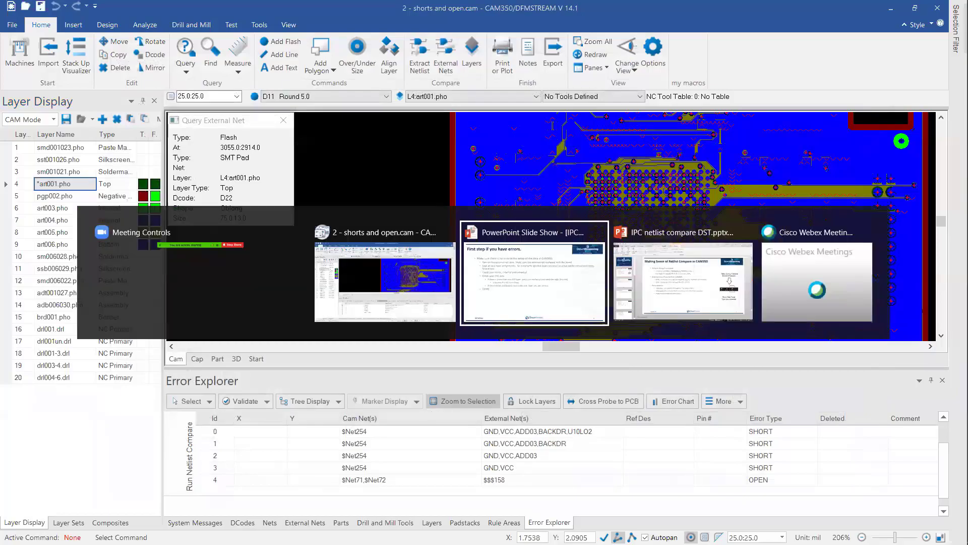
key(Right)
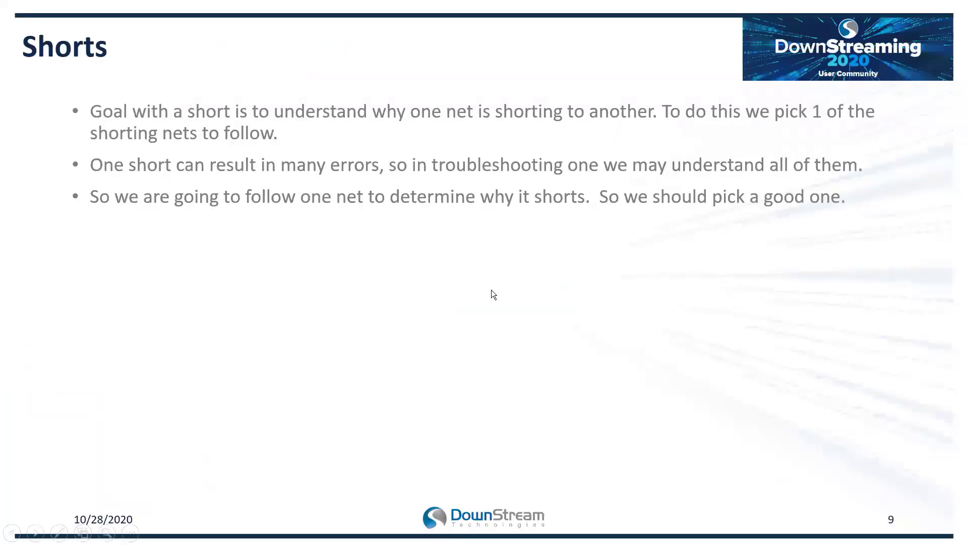
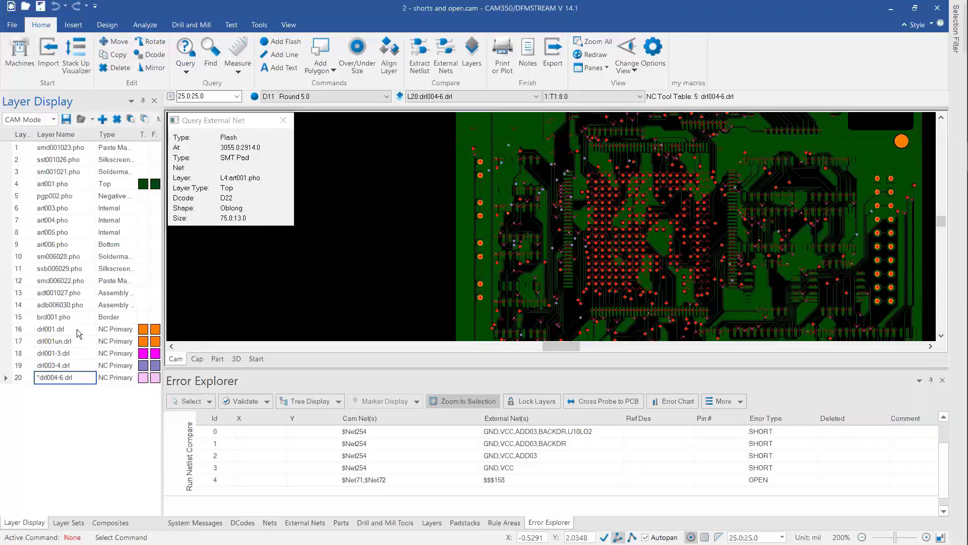
Make the five drill layers, drl001.drl through drl004-6.drl, reference layers without editing
click(68, 330)
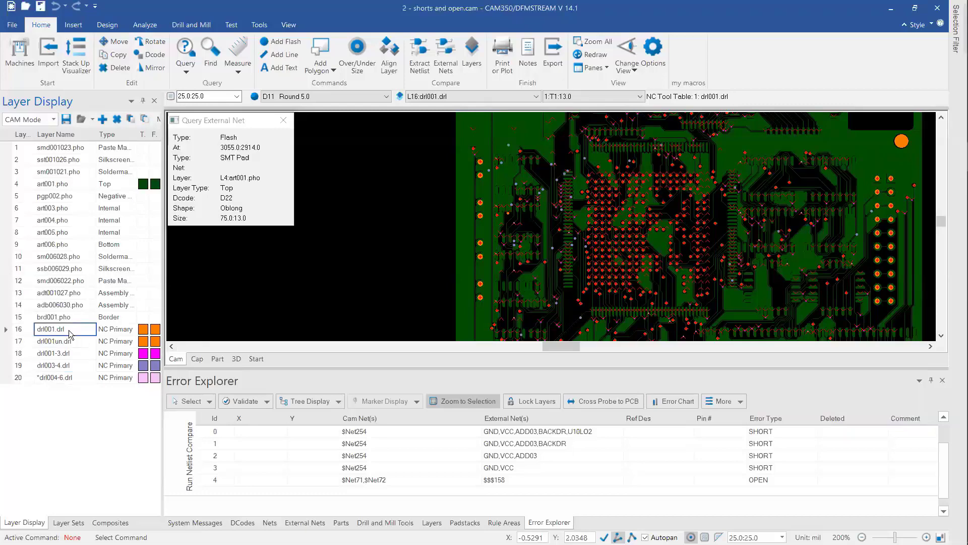
key(shift+Down)
key(shift+Down)
key(shift+Down)
key(shift+Down)
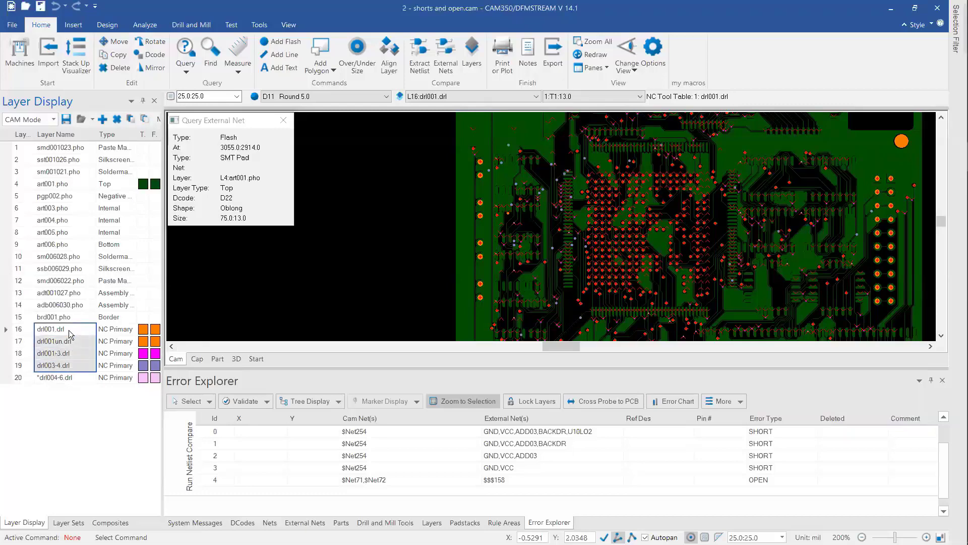
right_click(66, 348)
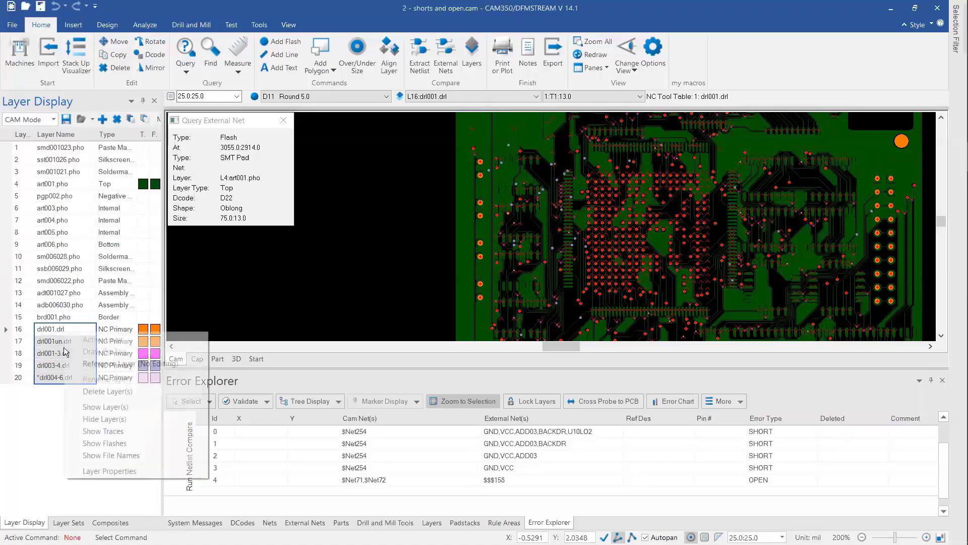
click(107, 366)
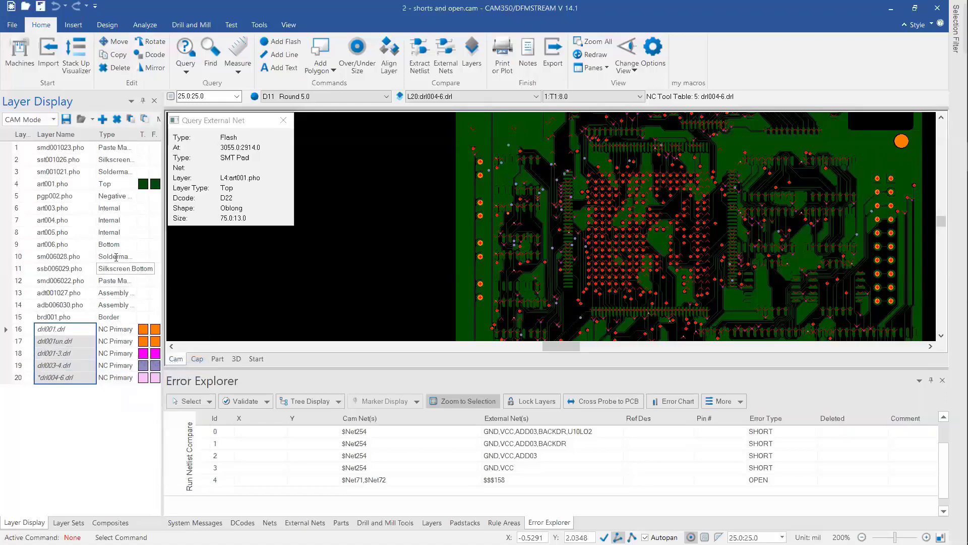
Compare the bottom layer art006.pho with the top layer art001.pho and review the GND,VCC short in the error list
click(64, 245)
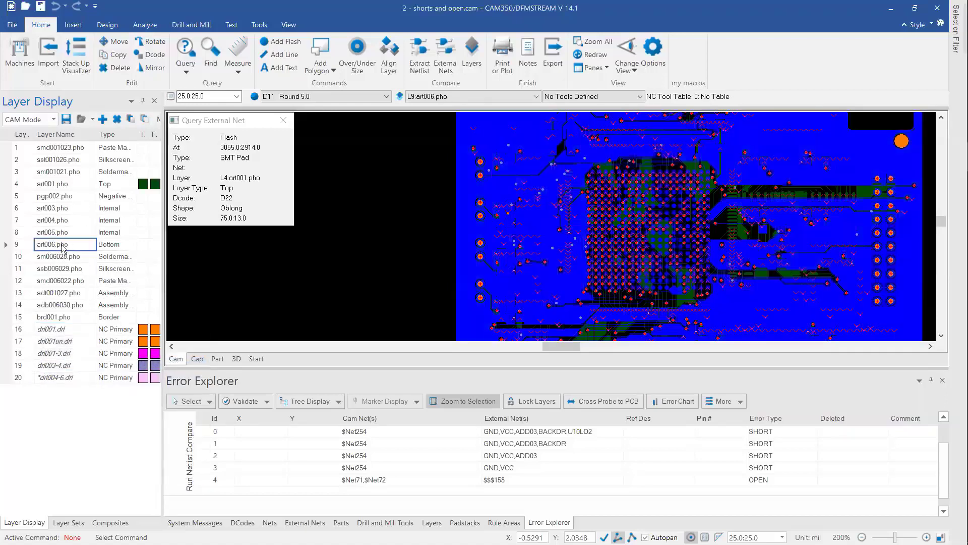
click(66, 185)
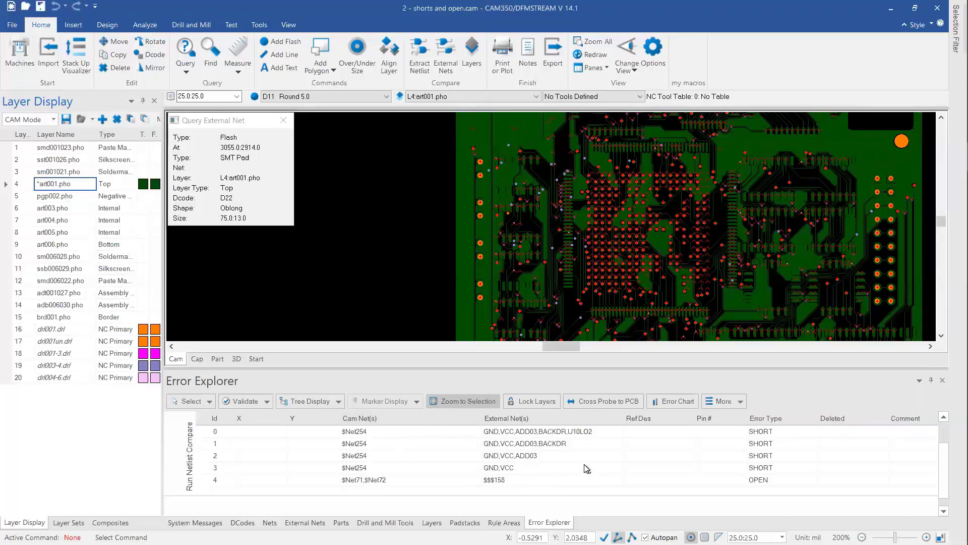
click(504, 469)
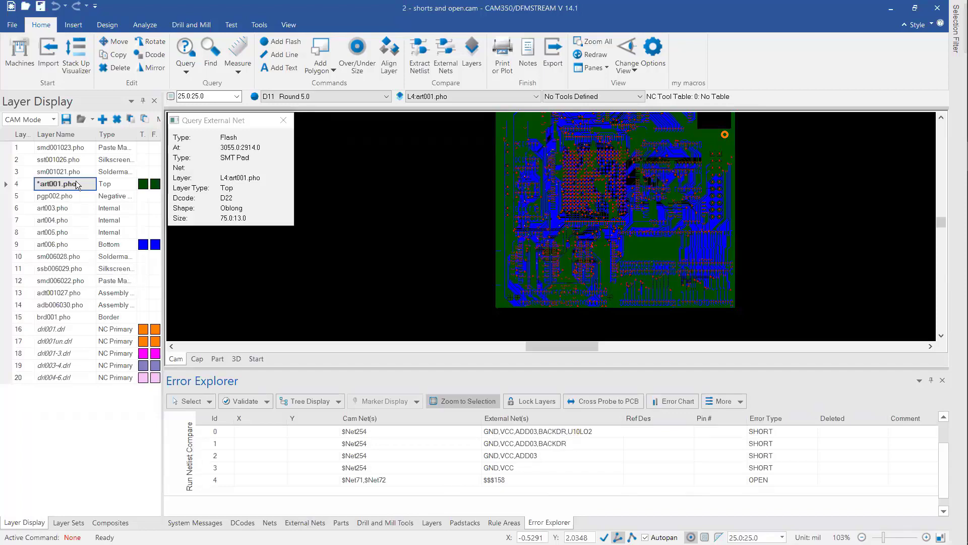
key(9)
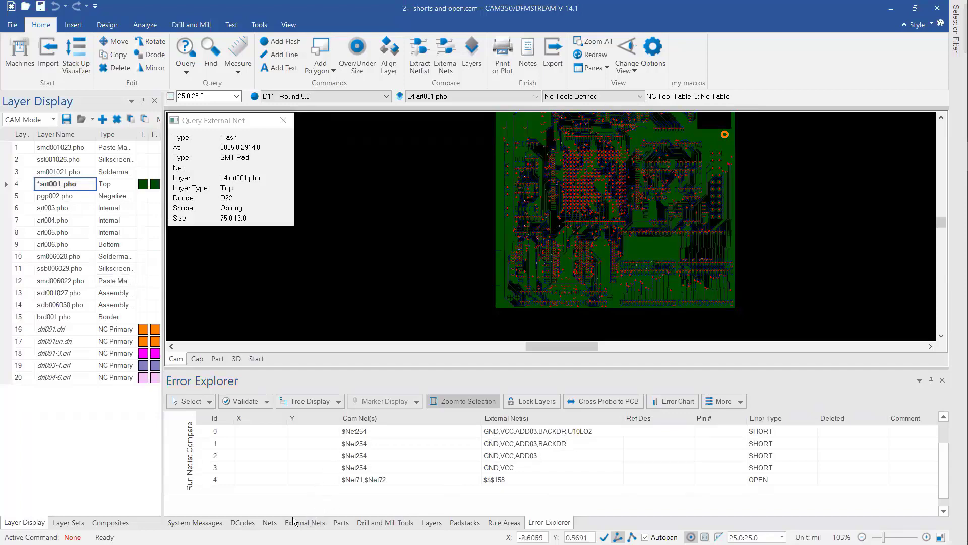
Search the external nets for U10LO2 and highlight its points on the board
click(308, 526)
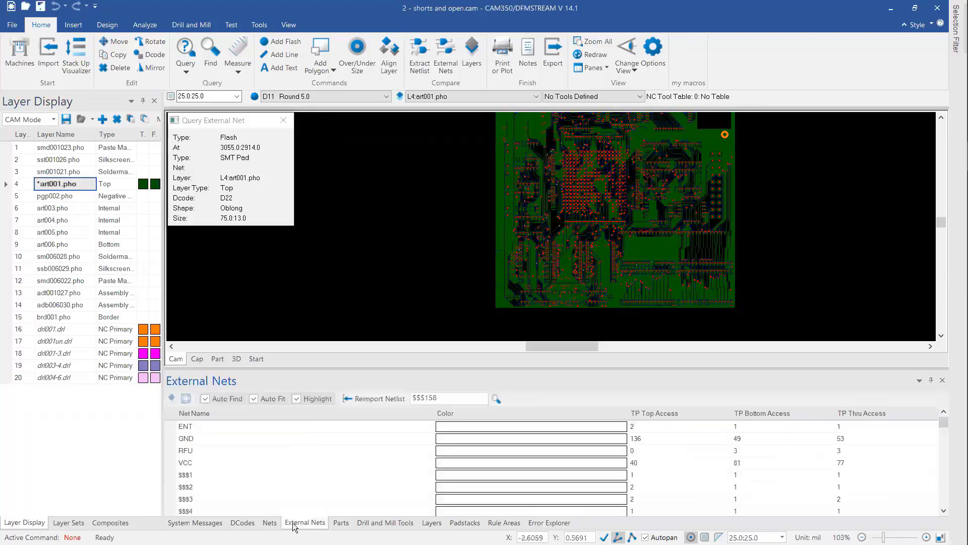
scroll(214, 458, down, 5)
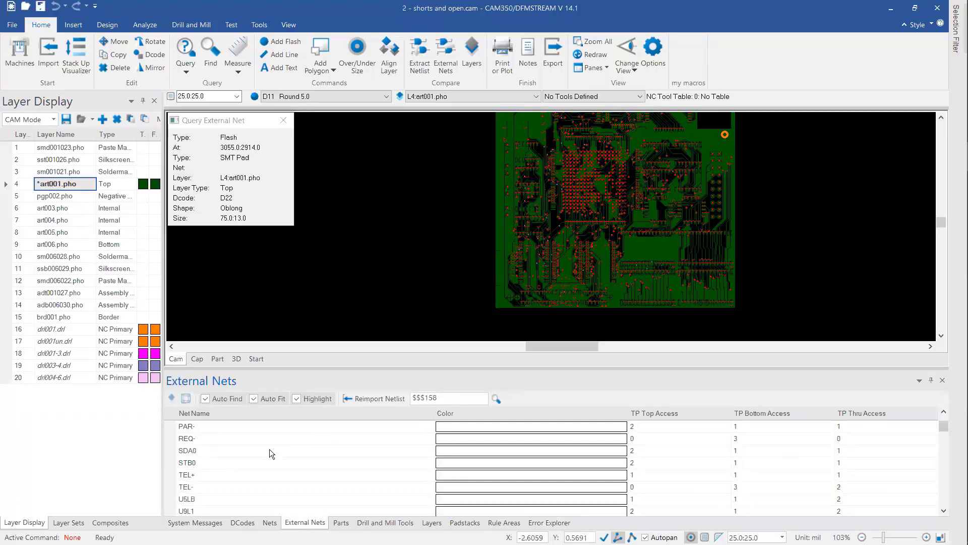
double_click(424, 398)
text(L)
key(Return)
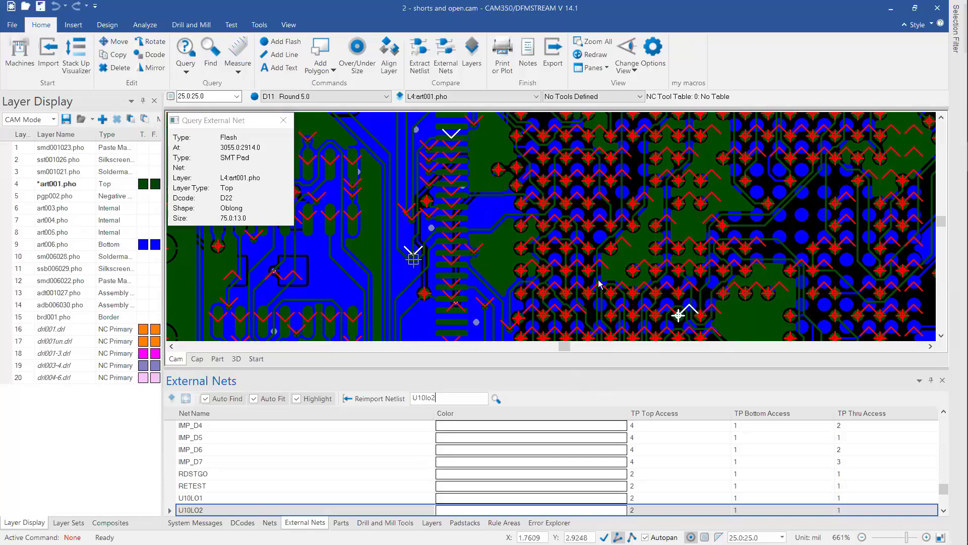
Examine the highlighted U10LO2 through point close up on the top layer, then on the bottom layer art006.pho
mouse_move(678, 316)
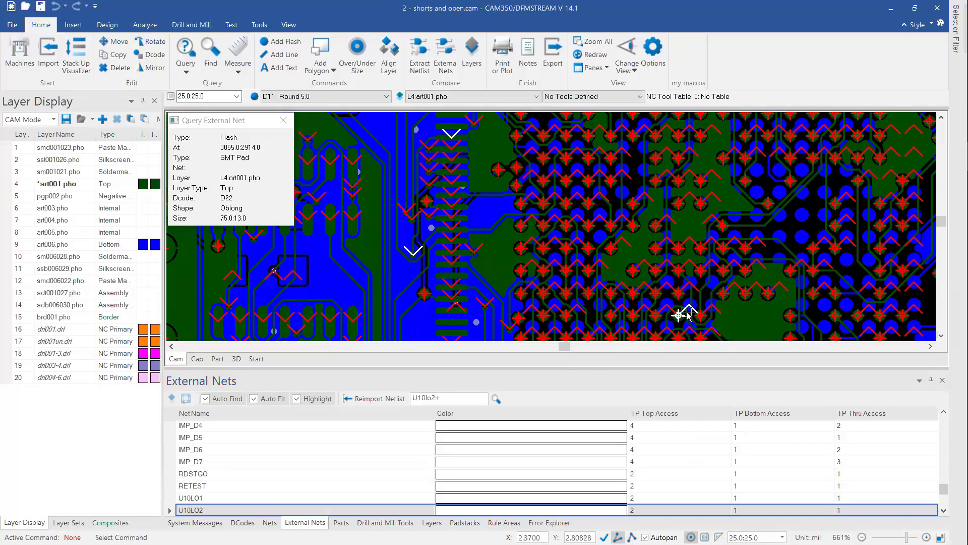
scroll(641, 259, up, 1)
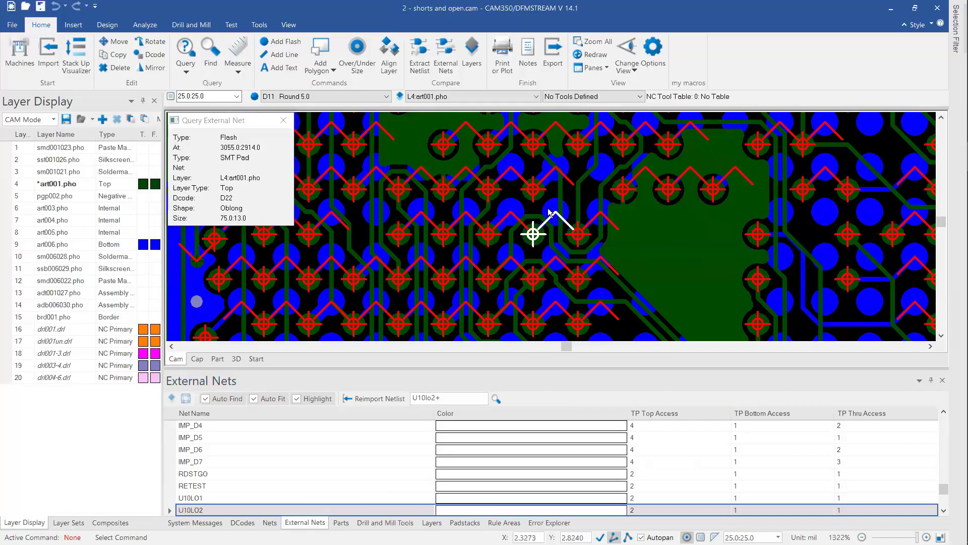
middle_drag(559, 222, 525, 225)
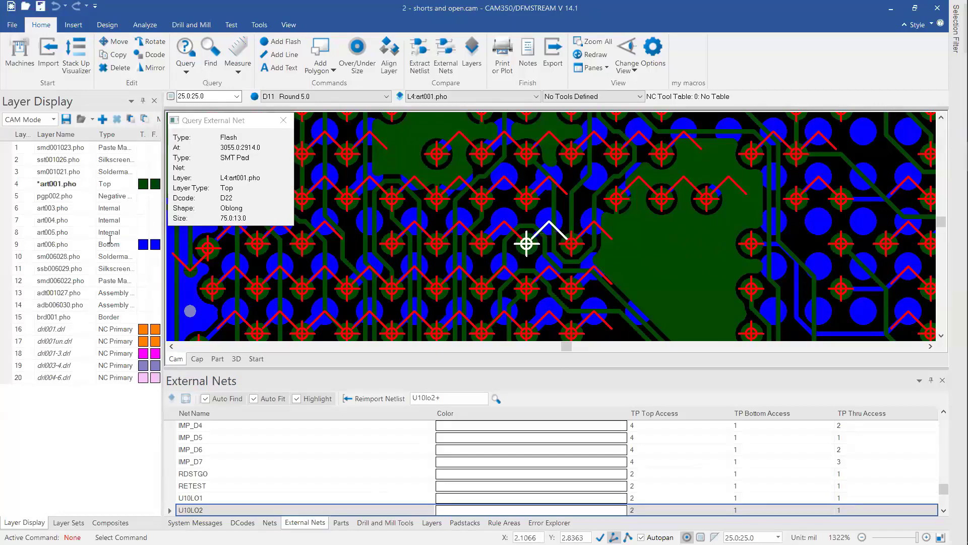
click(56, 244)
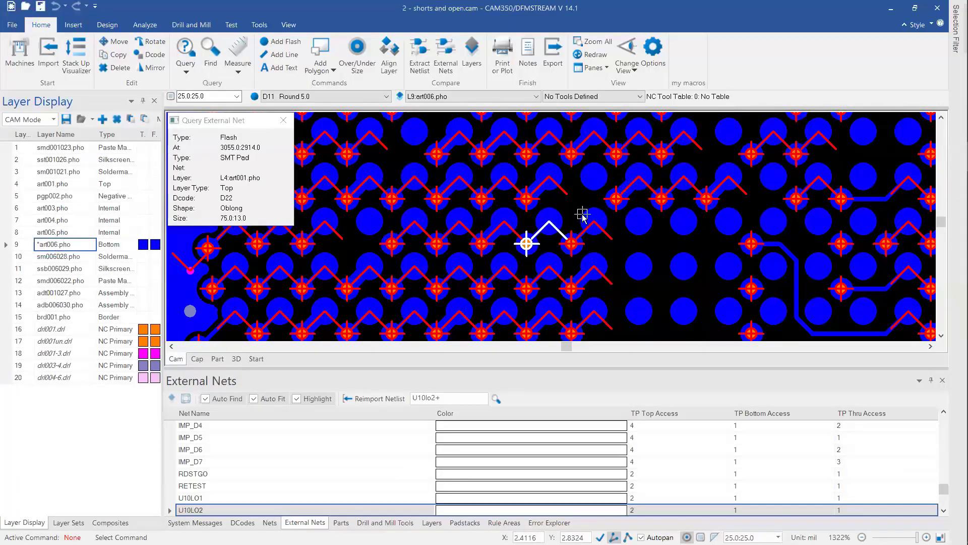
scroll(552, 233, up, 2)
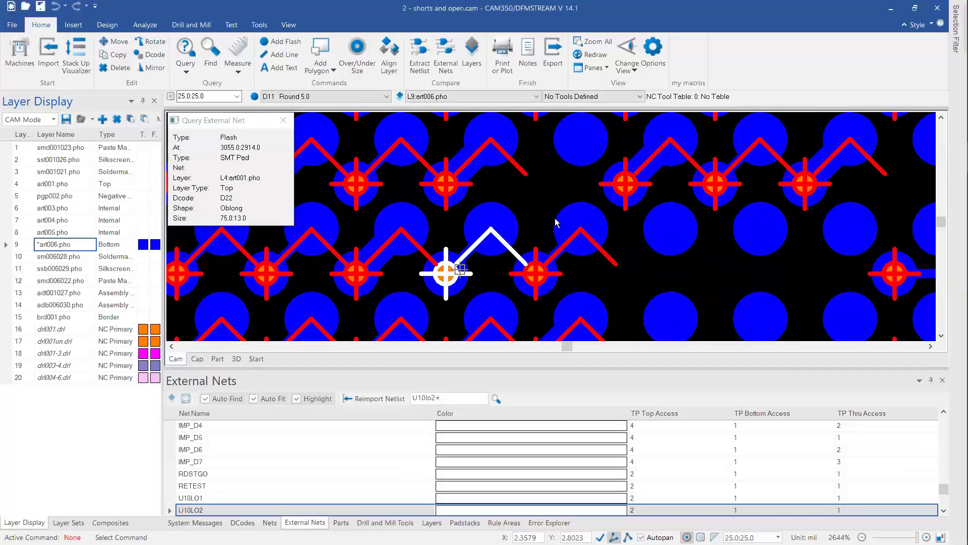
middle_drag(470, 266, 564, 222)
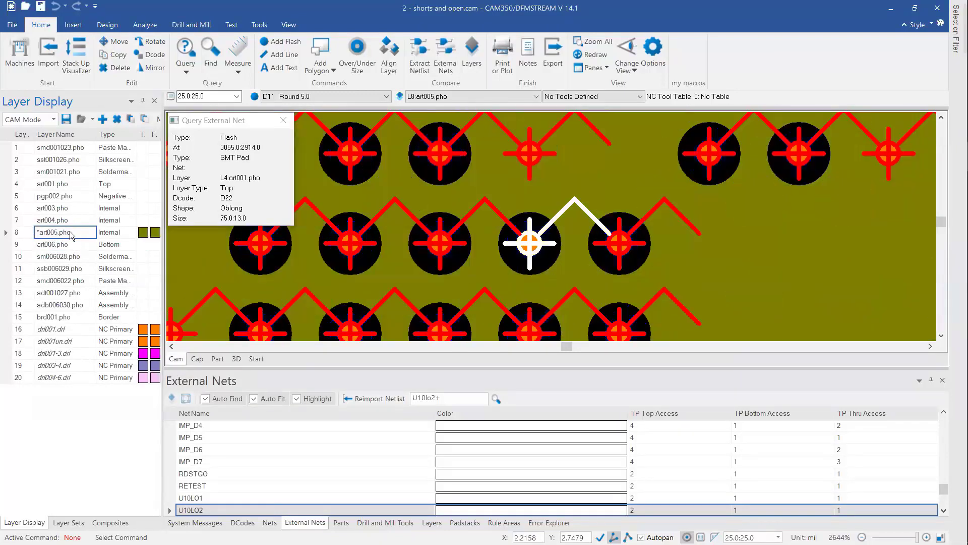
Examine the U10LO2 through point on layers art004.pho, art003.pho, pgp002.pho and art001.pho, one at a time
click(71, 221)
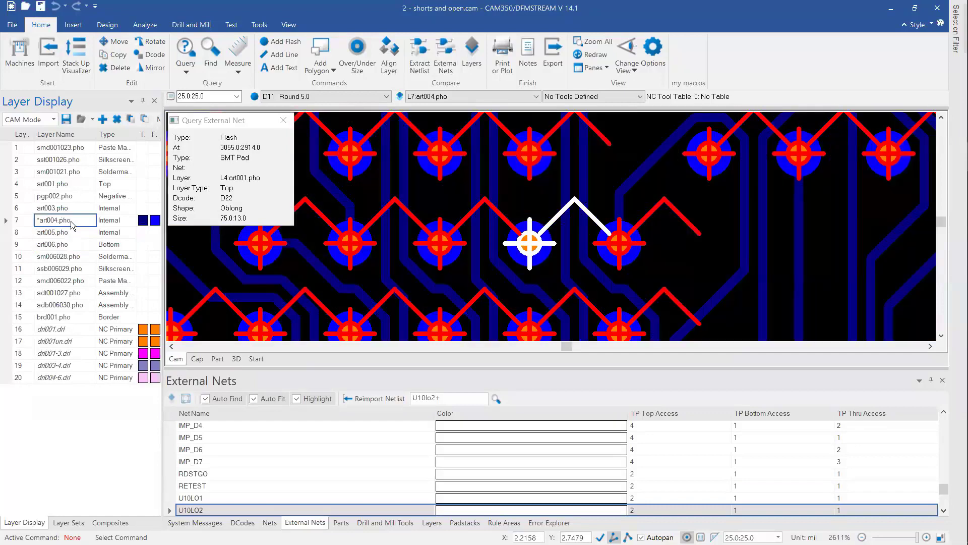
click(75, 210)
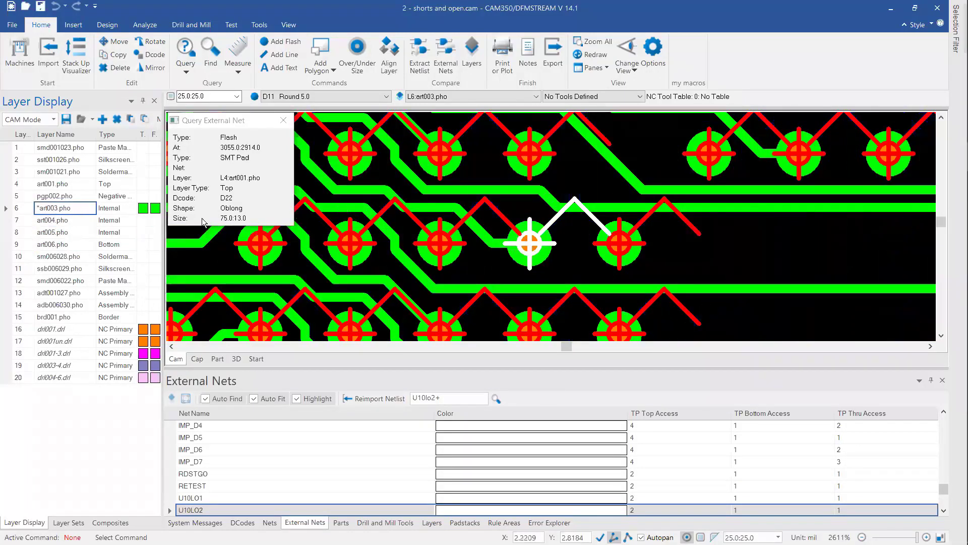
click(55, 198)
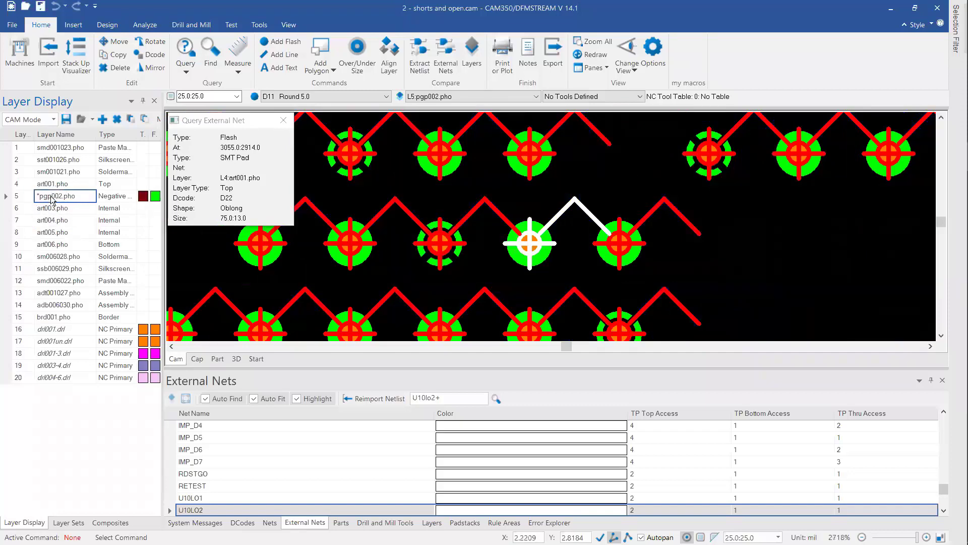
click(60, 185)
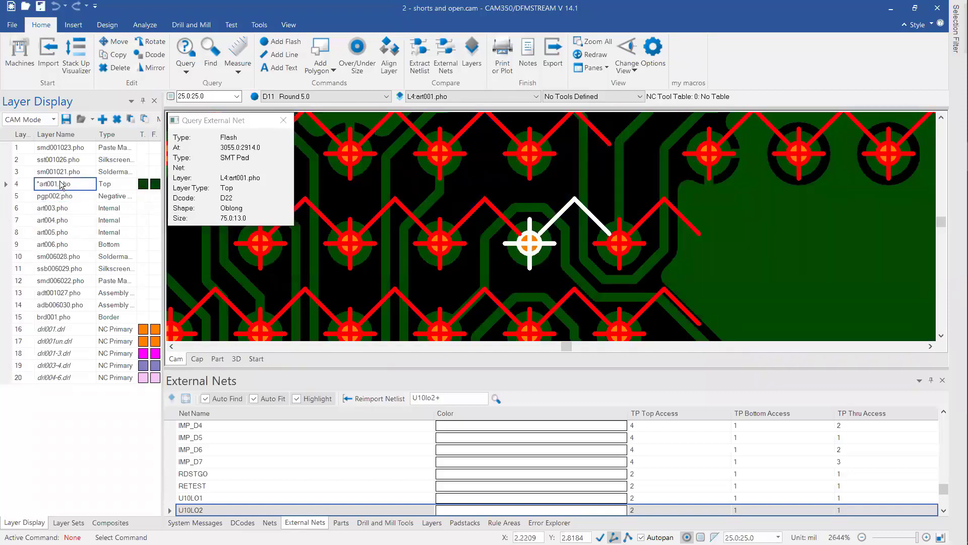
Query the trace leaving the U10LO2 through point on internal layer art003.pho and follow it to its far via
click(56, 208)
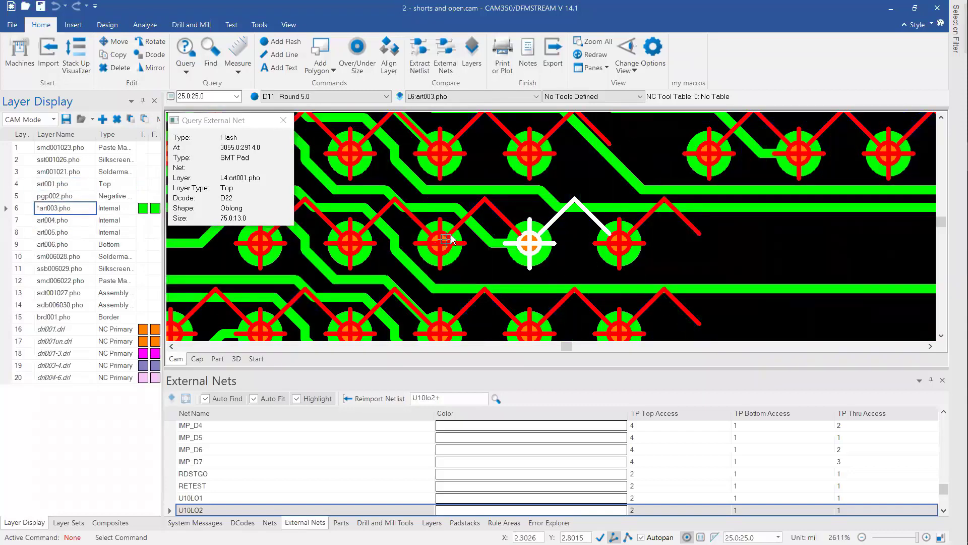
key(q)
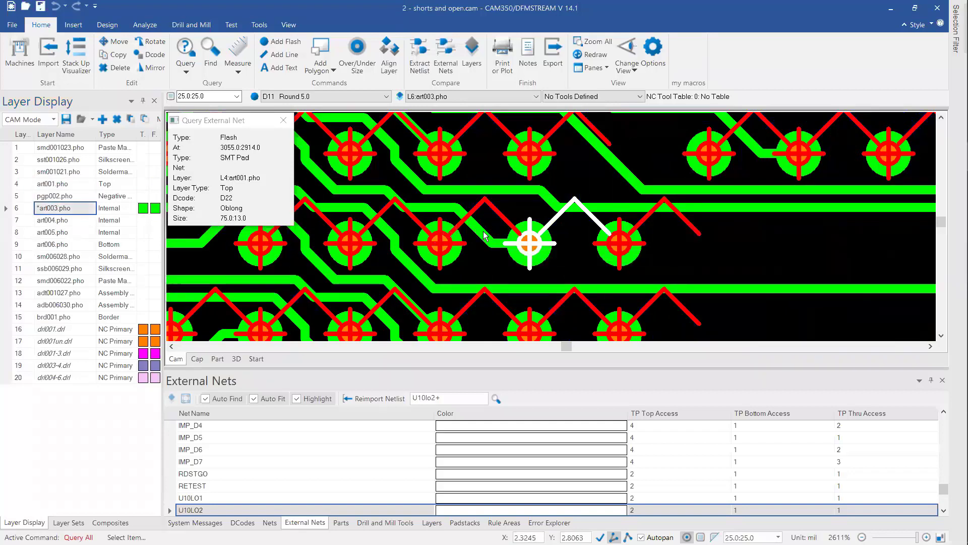
click(482, 232)
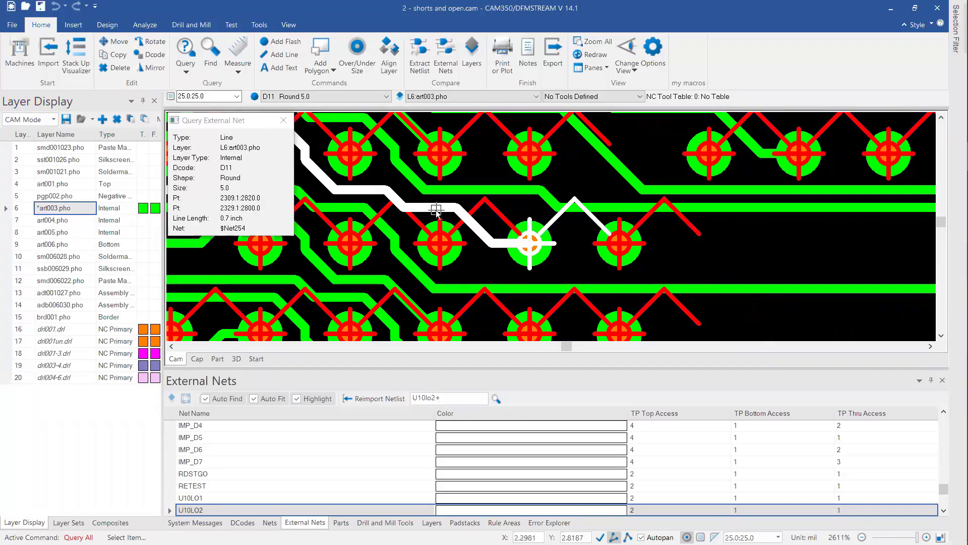
scroll(396, 200, down, 3)
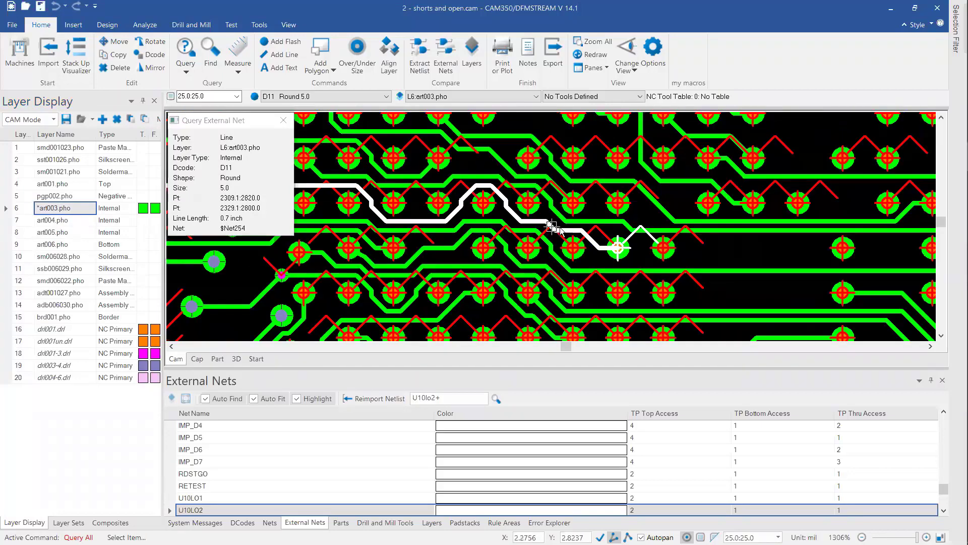
scroll(504, 214, up, 3)
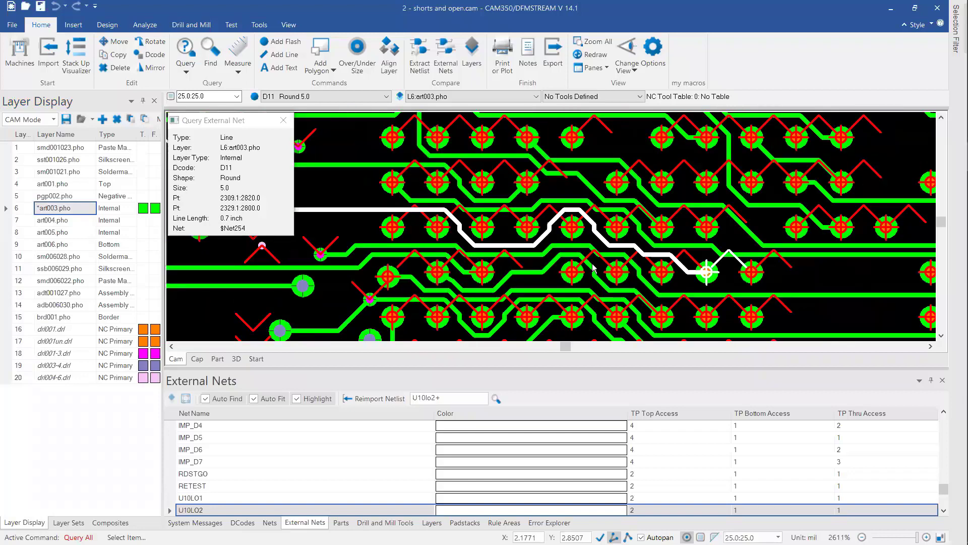
scroll(567, 242, down, 1)
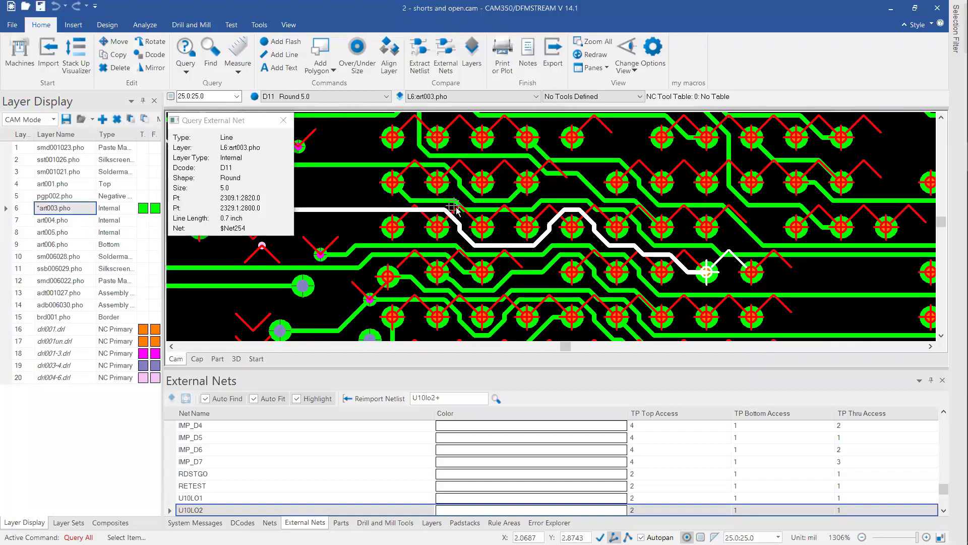
middle_click(395, 214)
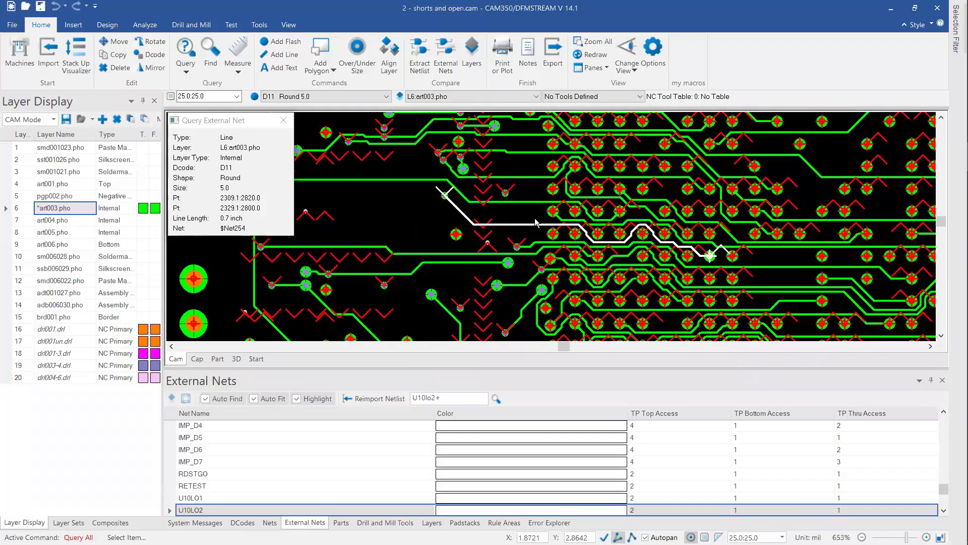
middle_click(411, 215)
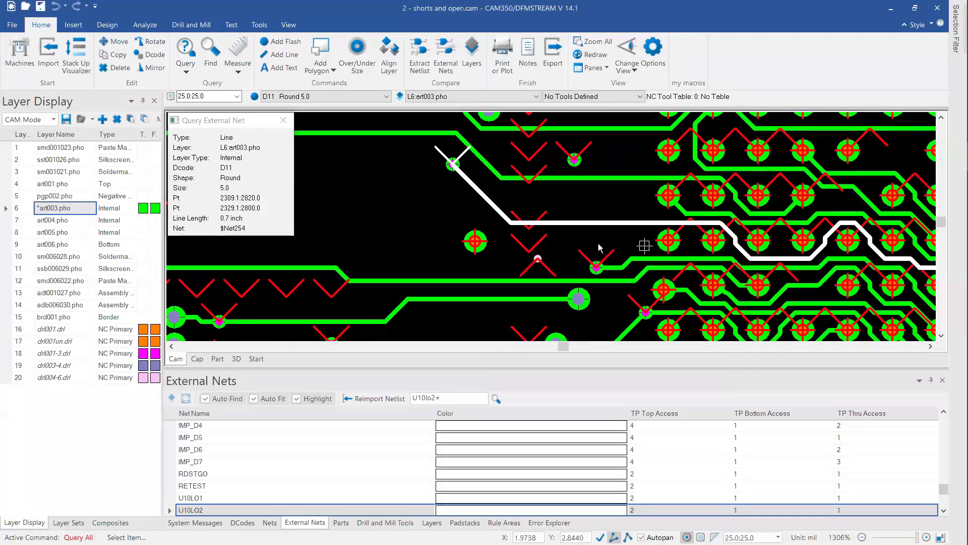
scroll(547, 225, up, 1)
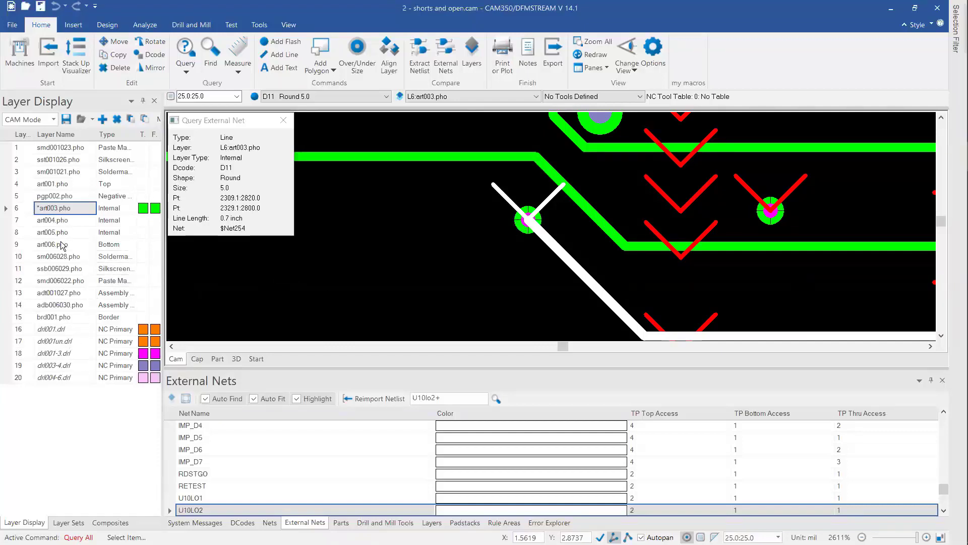
Check the far via on pgp002.pho, then query its trace on top layer art001.pho and follow it to the SMT pad
click(72, 196)
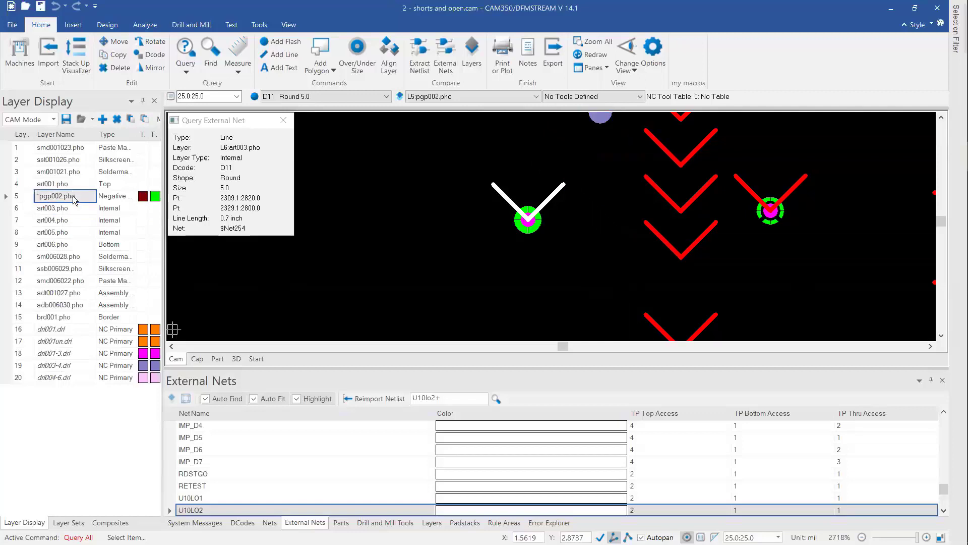
click(72, 183)
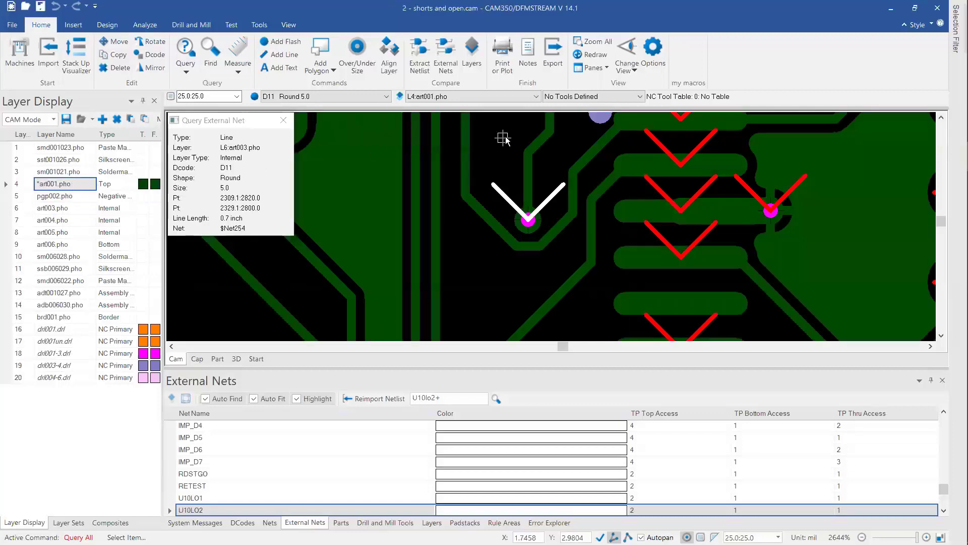
click(527, 166)
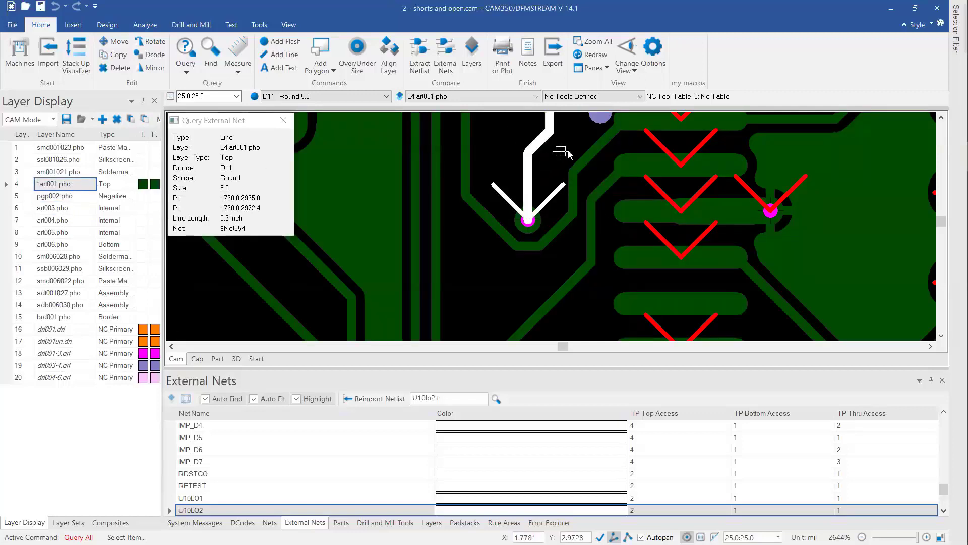
scroll(548, 212, down, 4)
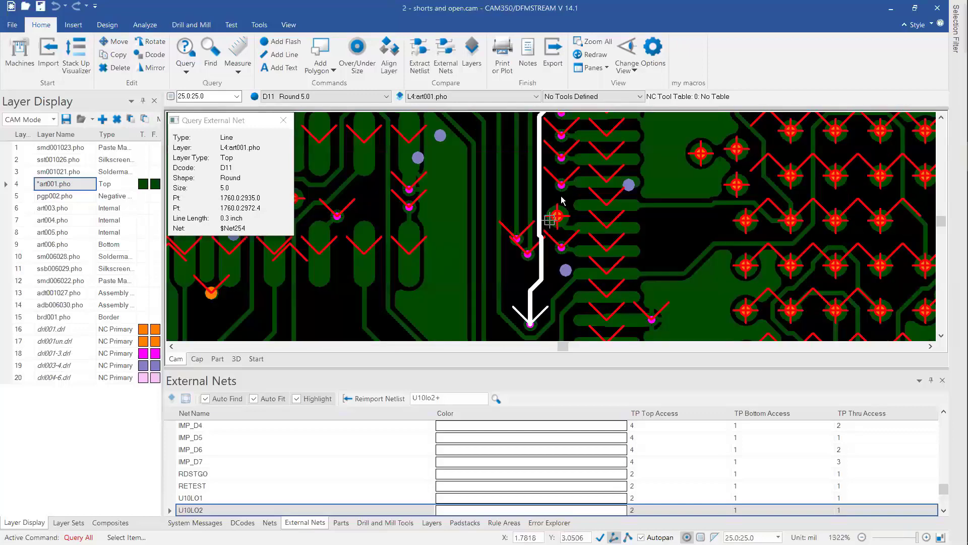
scroll(552, 229, up, 4)
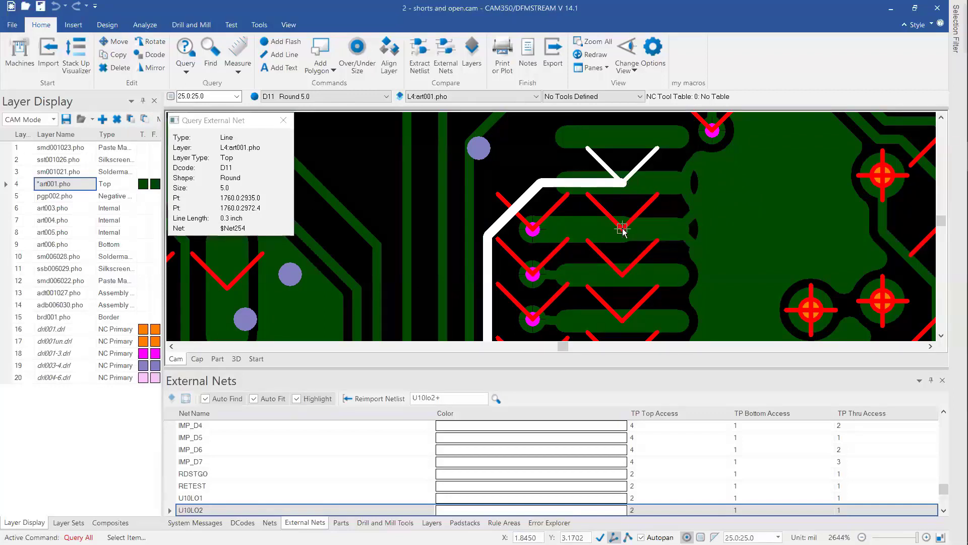
Query the external net of the pad directly below U10LO2's SMT pad on the top layer
click(186, 74)
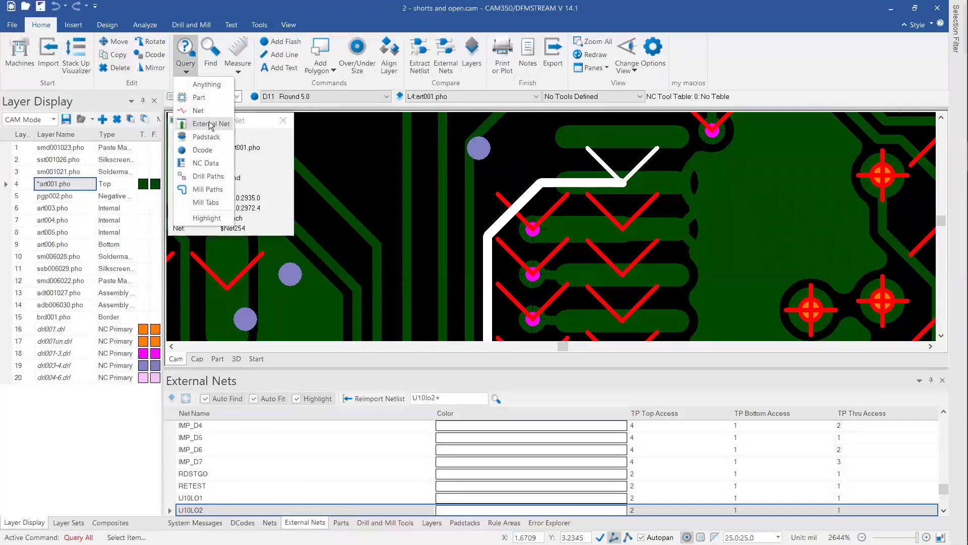
click(211, 125)
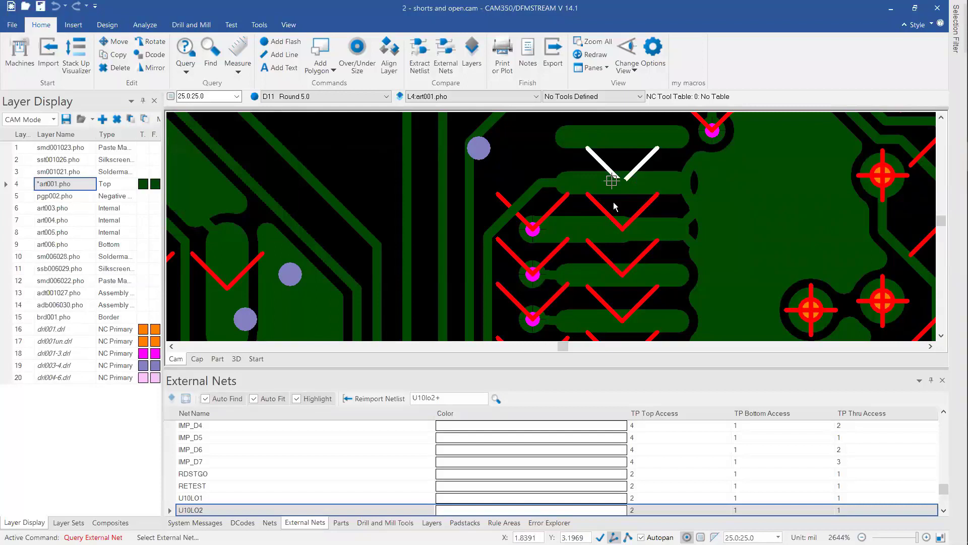
click(623, 229)
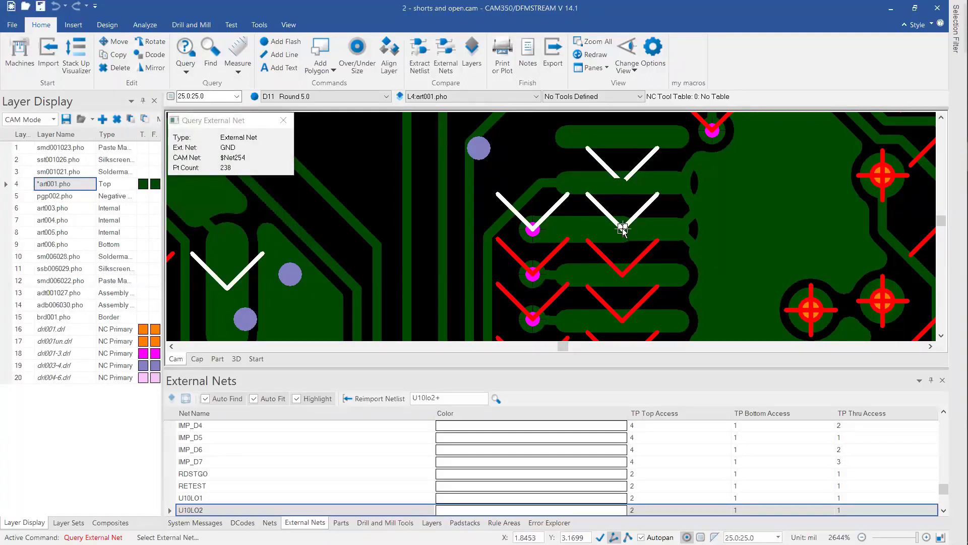
Review the shorted nets in the error list, then clear the external net highlighting for U10LO2 and U10LO1
click(543, 523)
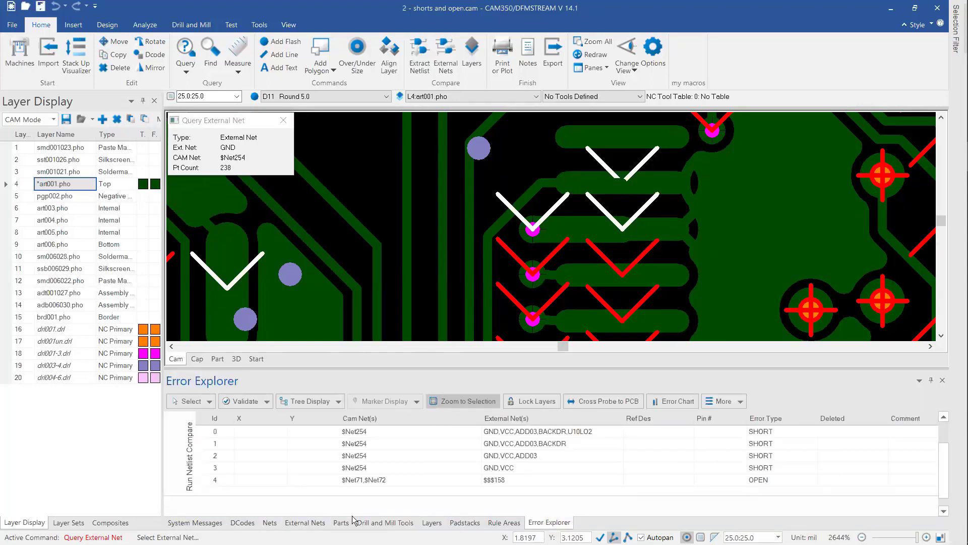
click(309, 525)
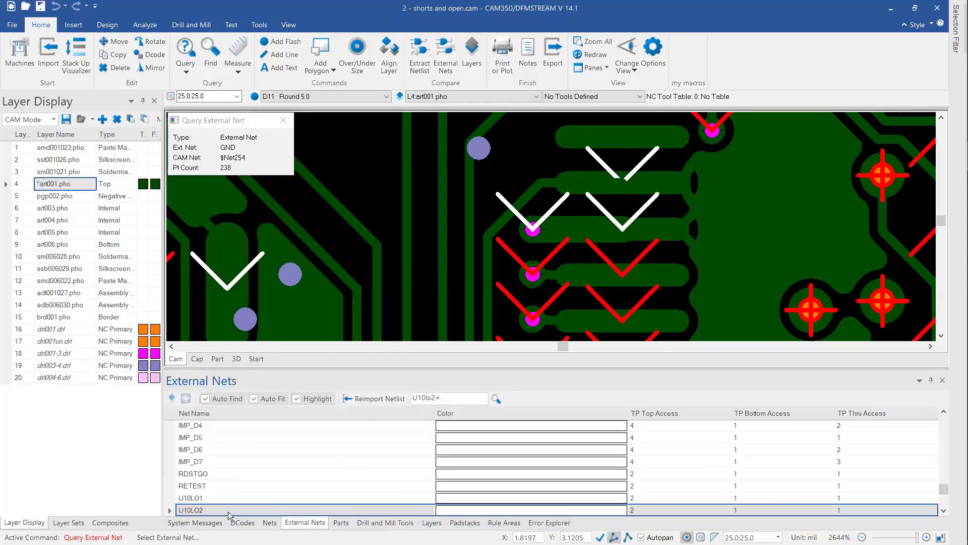
click(200, 510)
click(194, 499)
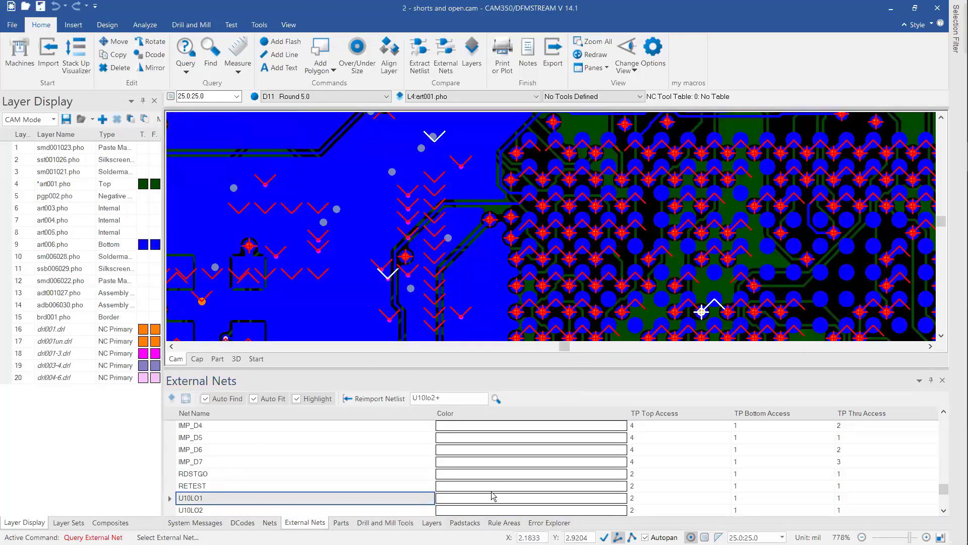
click(187, 500)
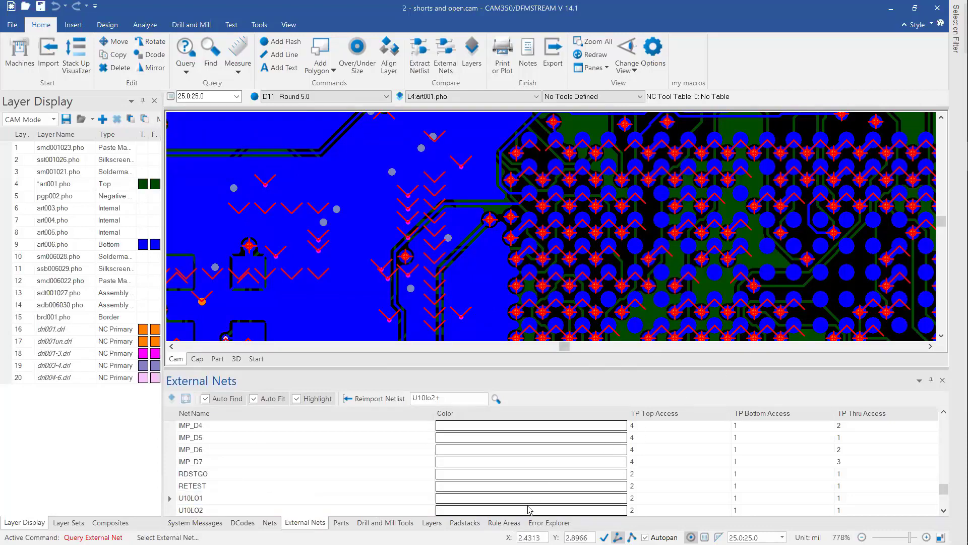
Check the error list for the next shorted net and search the external nets for add03
click(540, 523)
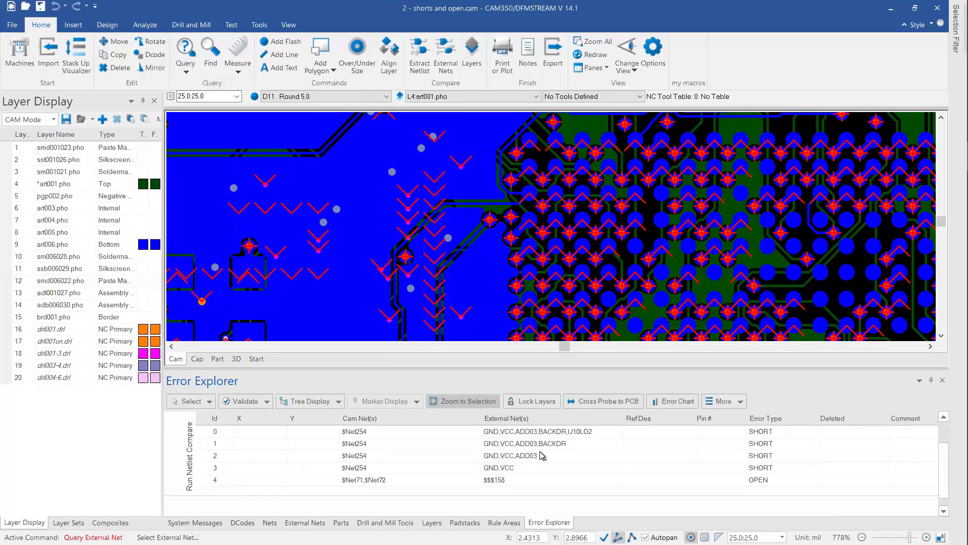
click(304, 523)
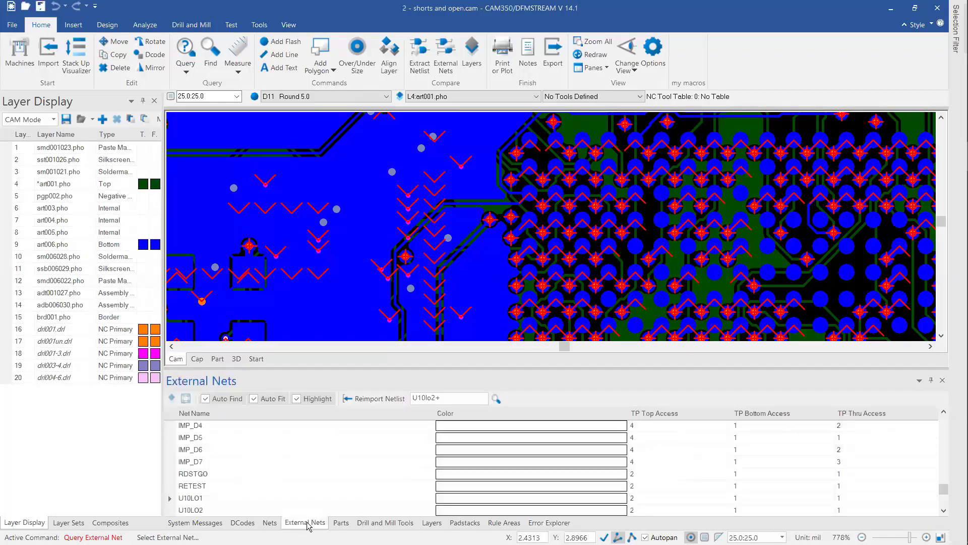
double_click(456, 401)
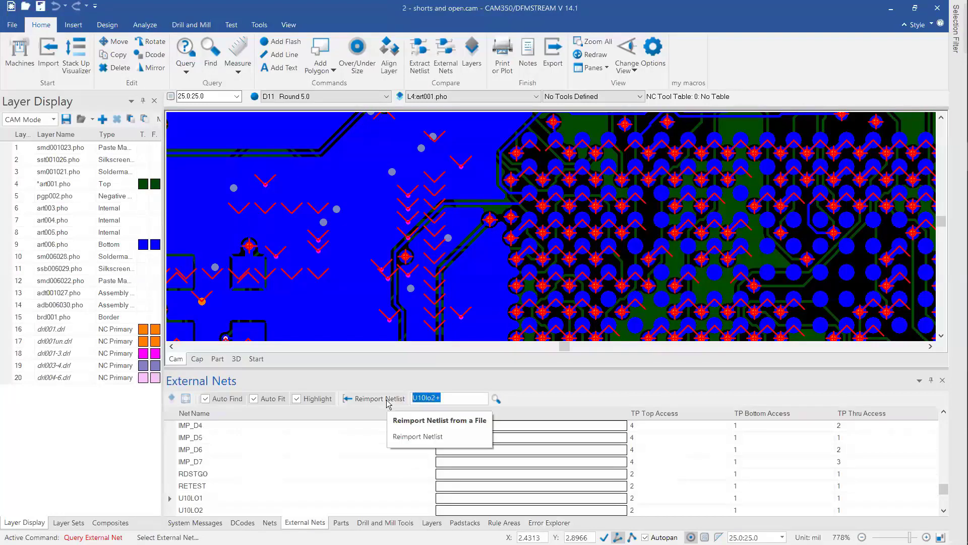
text(add03)
key(Return)
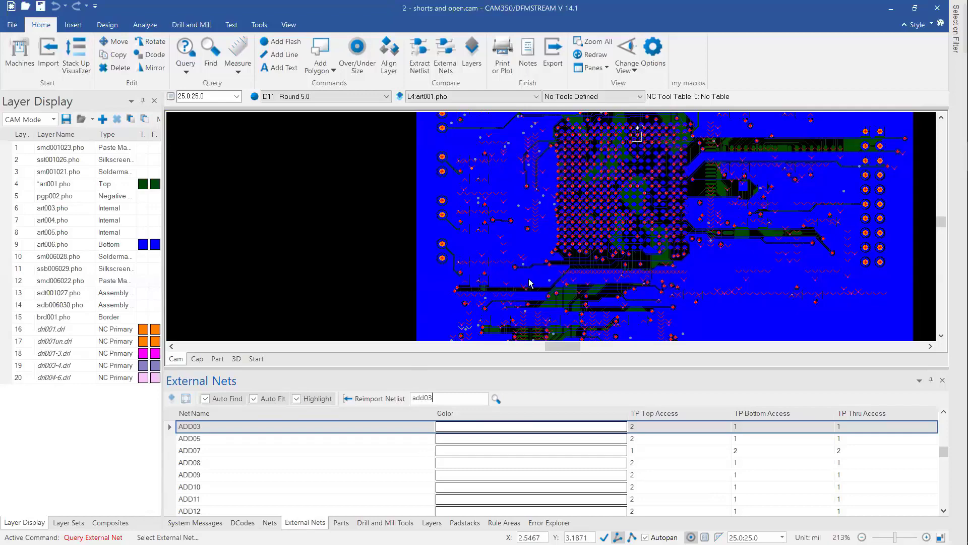
Query the external net at the highlighted ADD03 points and examine them close up
click(470, 330)
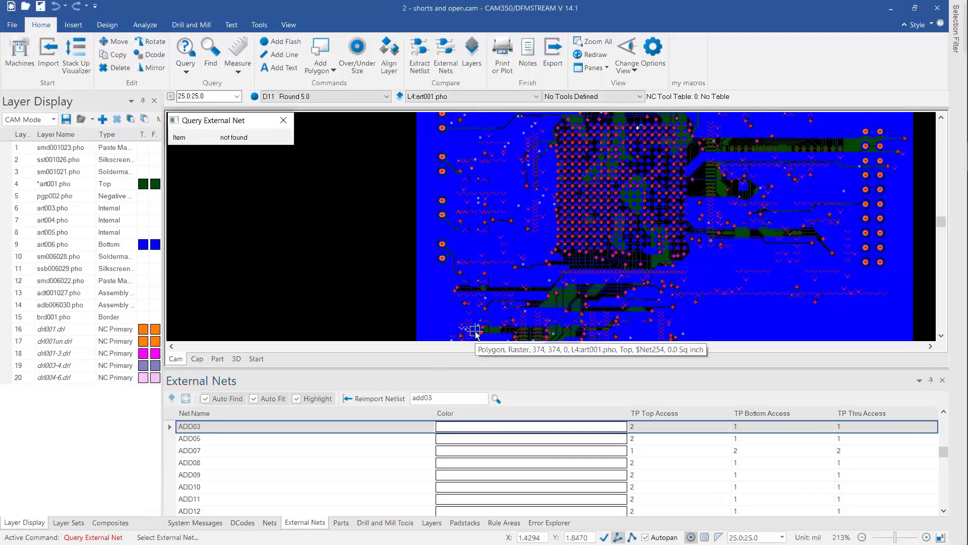
click(469, 330)
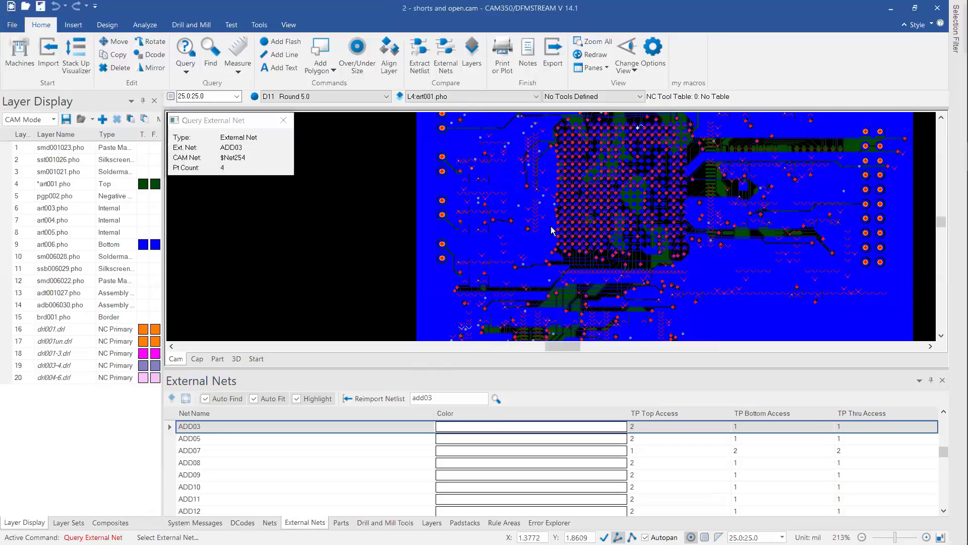
scroll(550, 225, up, 4)
scroll(550, 225, up, 1)
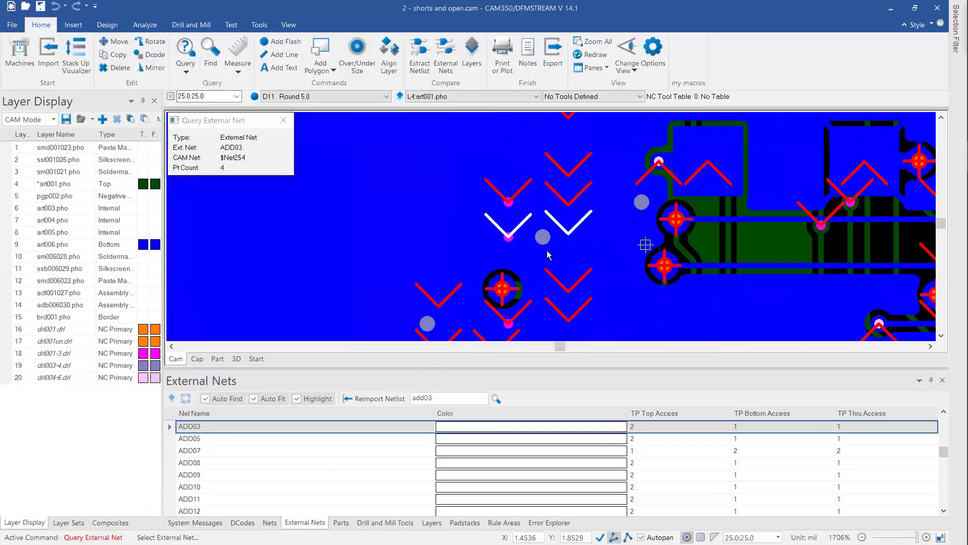
Examine the ADD03 via on art001.pho, pgp002.pho, art003.pho and art004.pho, showing one layer at a time
click(80, 185)
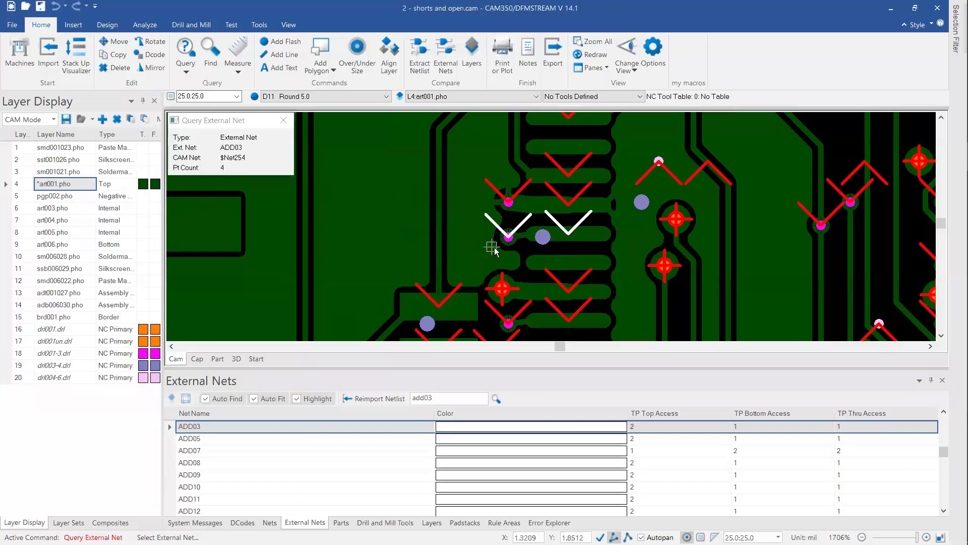
click(73, 196)
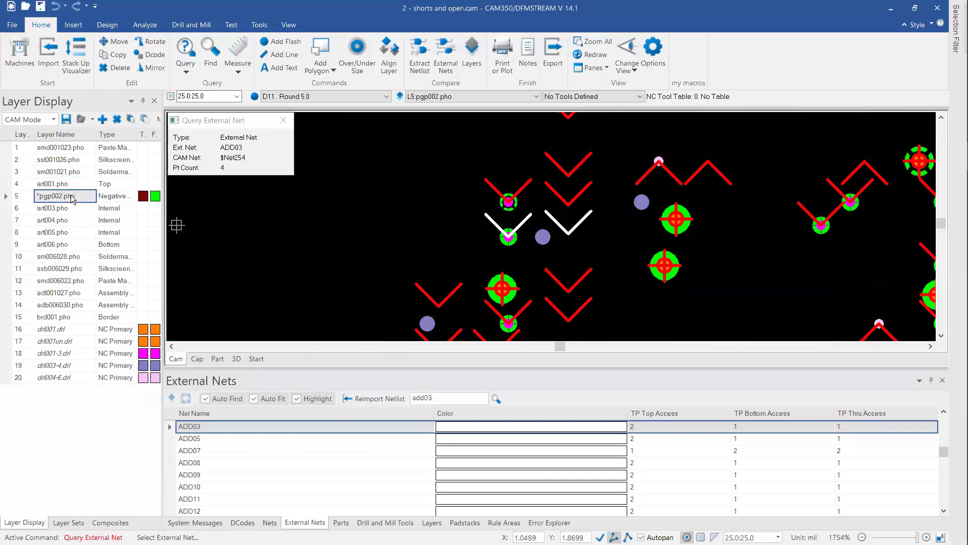
click(70, 210)
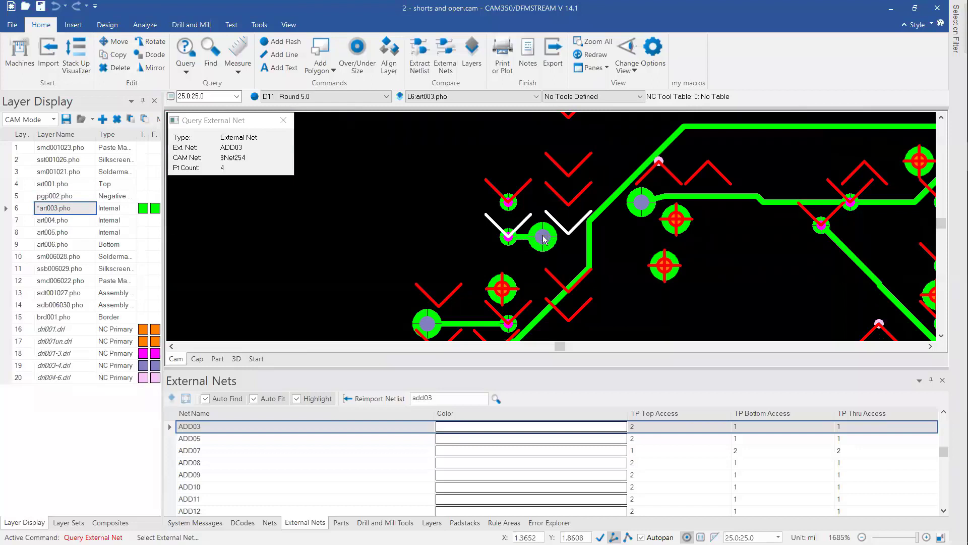
click(67, 223)
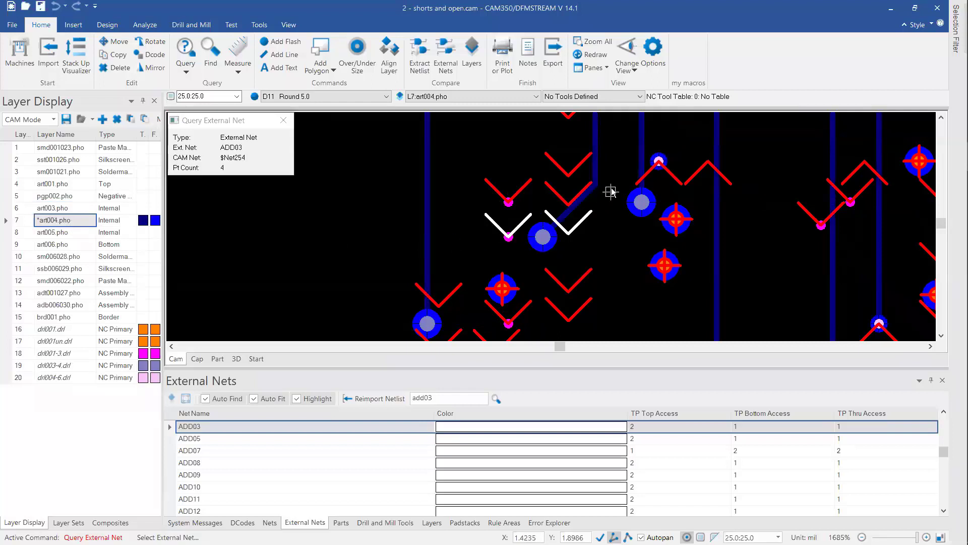
Query the art004.pho trace leaving the ADD03 via and follow it up the board to the drill hit overlapping it
key(q)
click(595, 167)
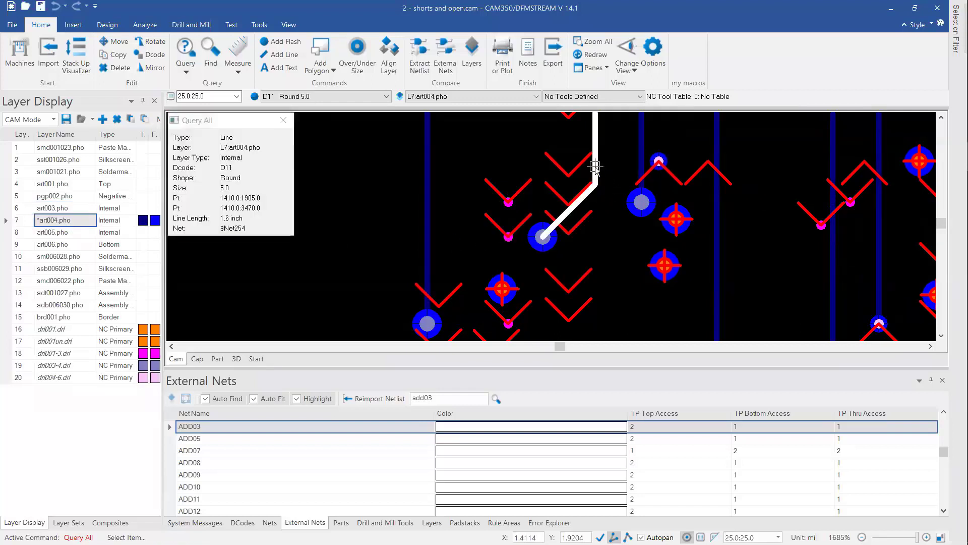
middle_click(558, 226)
middle_click(530, 155)
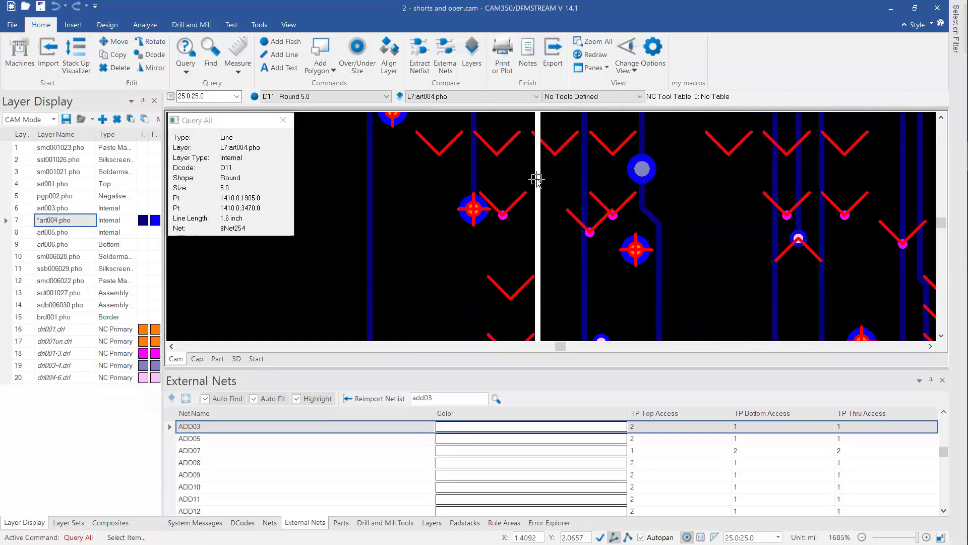
scroll(549, 192, down, 1)
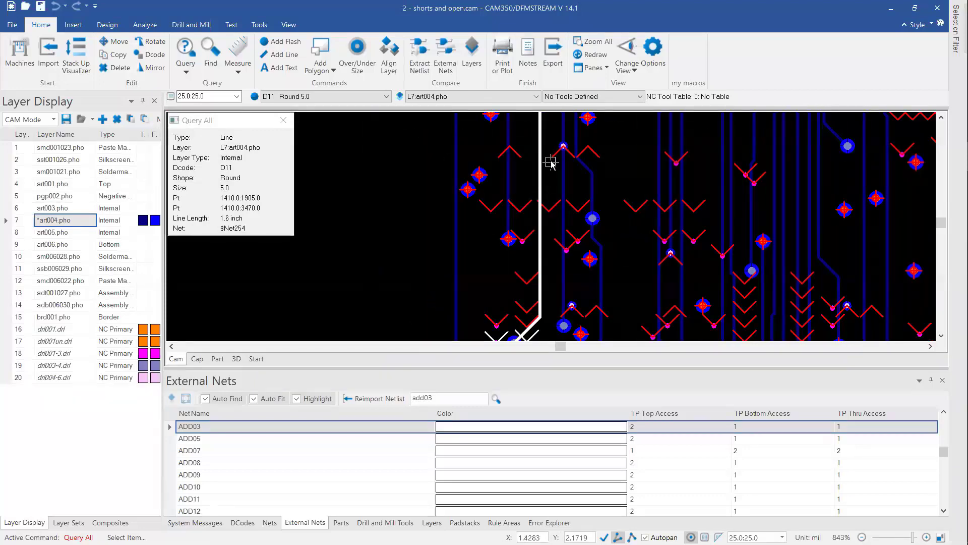
middle_click(539, 137)
middle_click(545, 135)
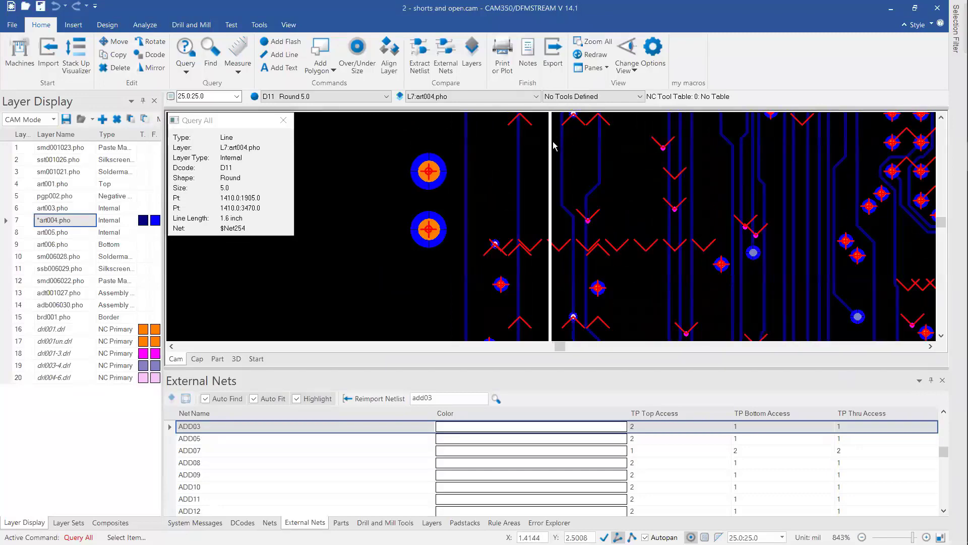
middle_click(553, 146)
middle_click(549, 141)
middle_click(547, 135)
middle_click(551, 146)
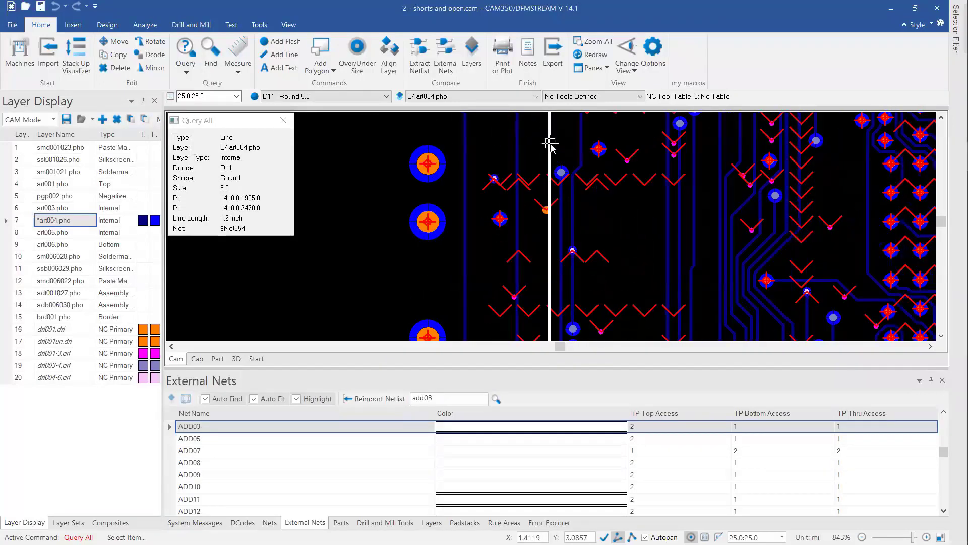
scroll(544, 210, up, 1)
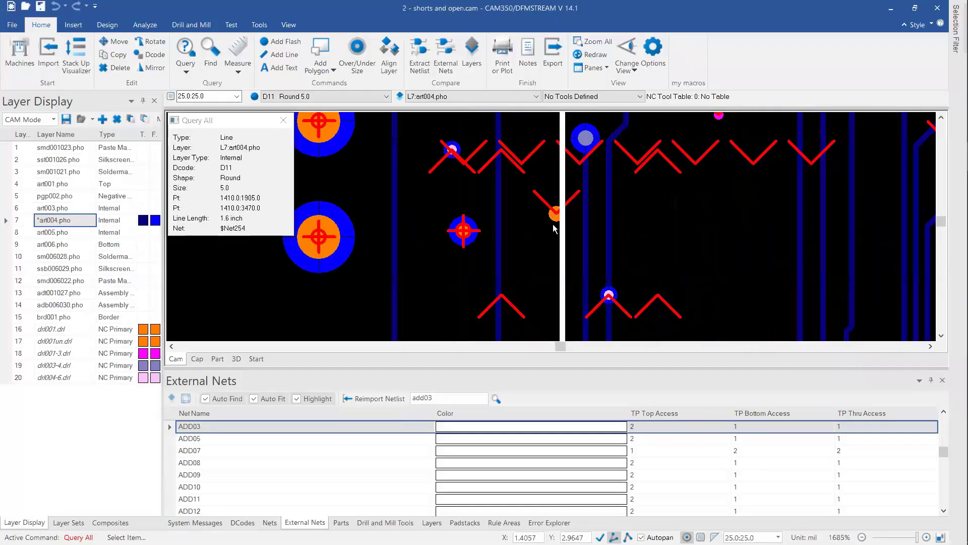
scroll(553, 228, up, 1)
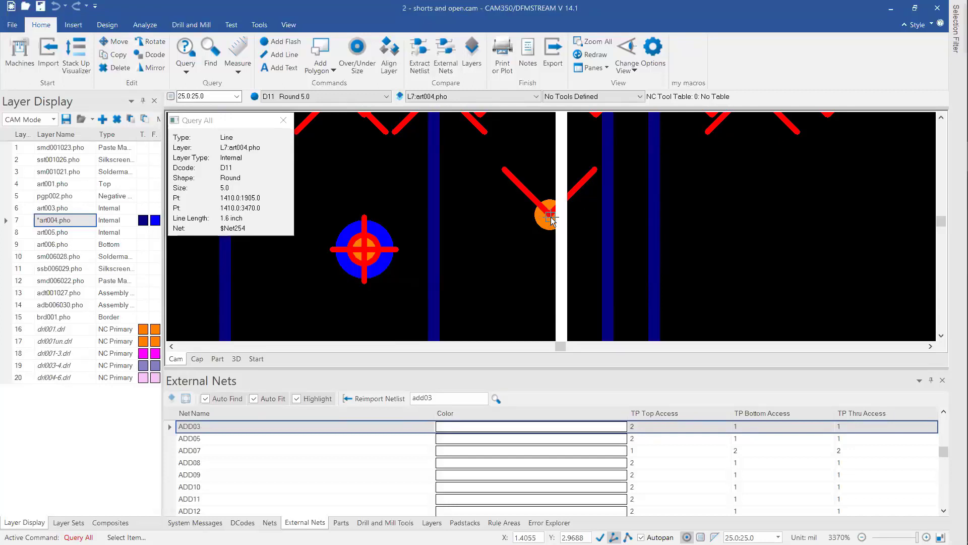
Add the top layer art001.pho, query the external net at the drill hit overlapping the trace, and inspect that spot on art006.pho and art005.pho
click(71, 185)
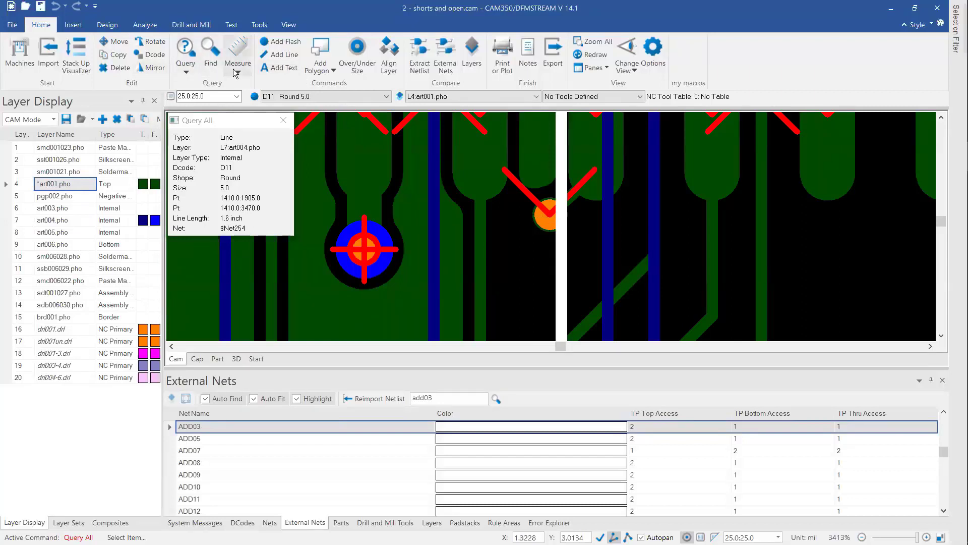
click(186, 69)
click(211, 124)
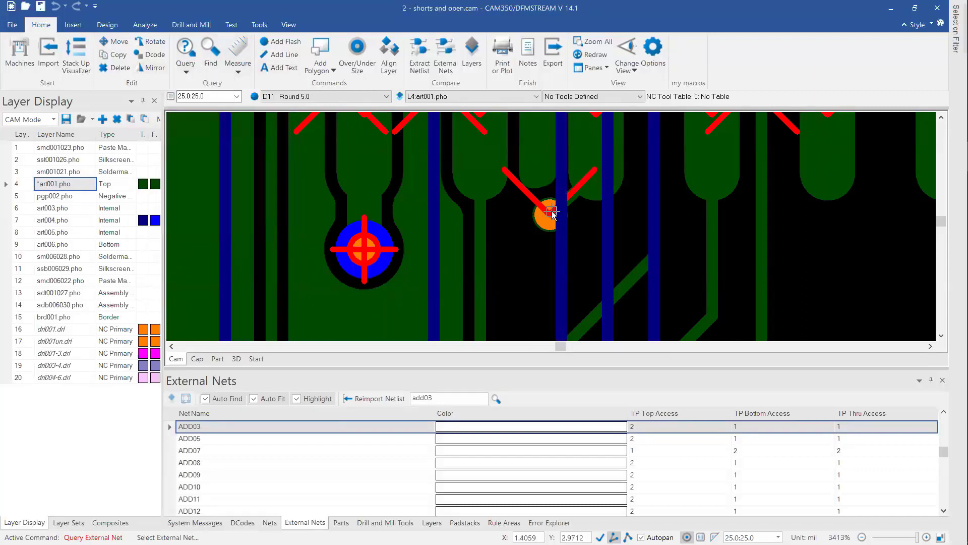
click(548, 215)
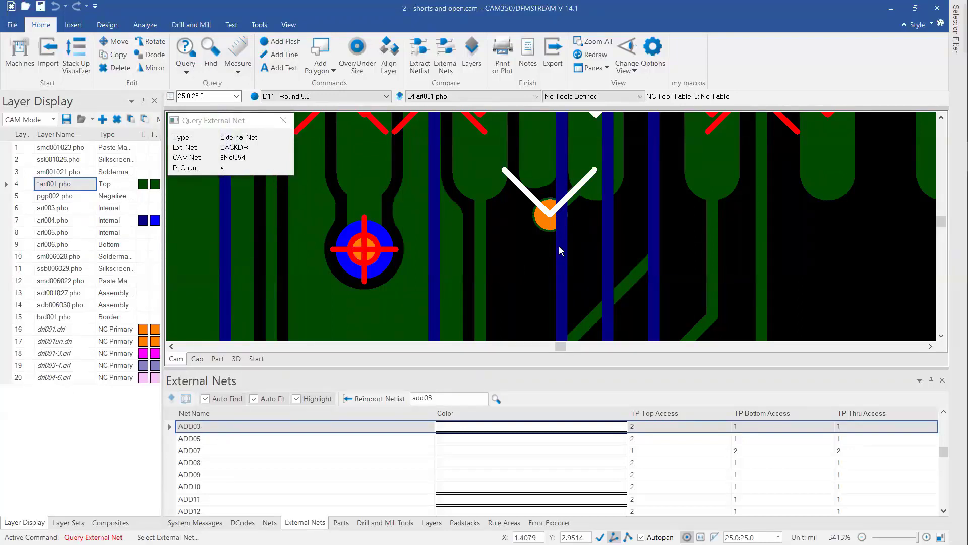
click(73, 246)
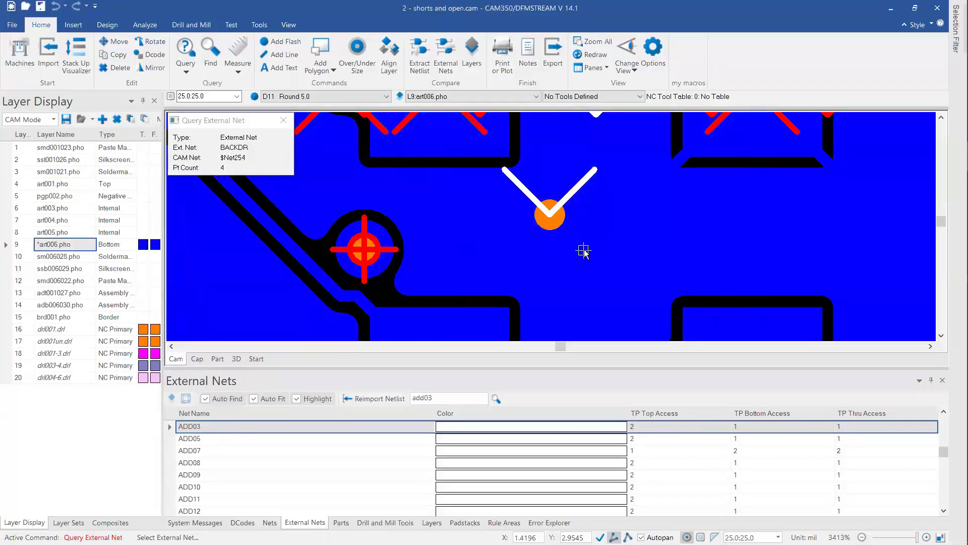
click(88, 233)
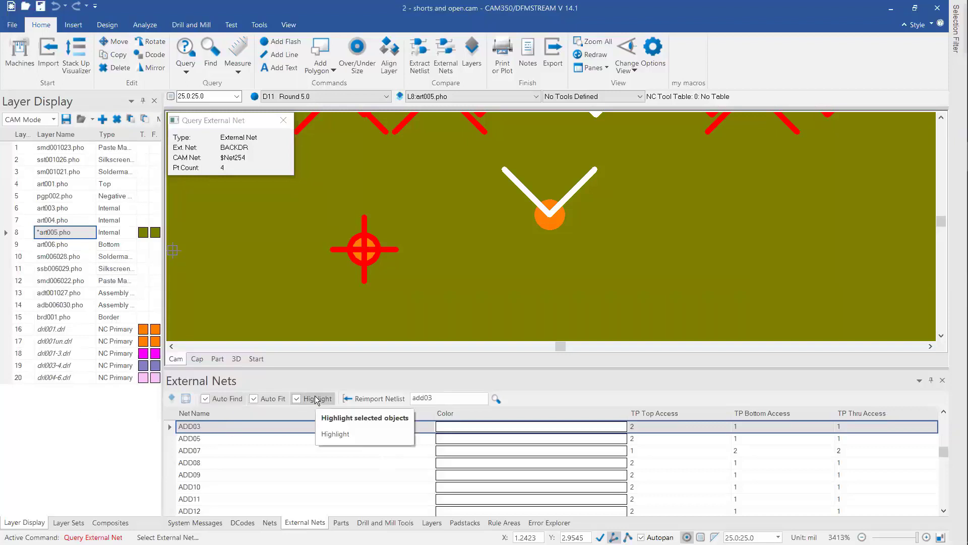
key(alt+Tab)
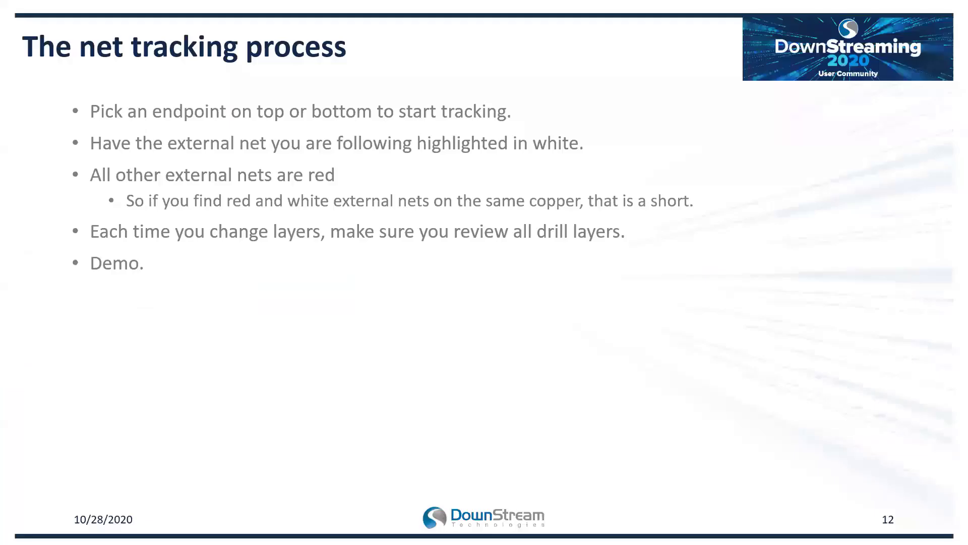
key(Right)
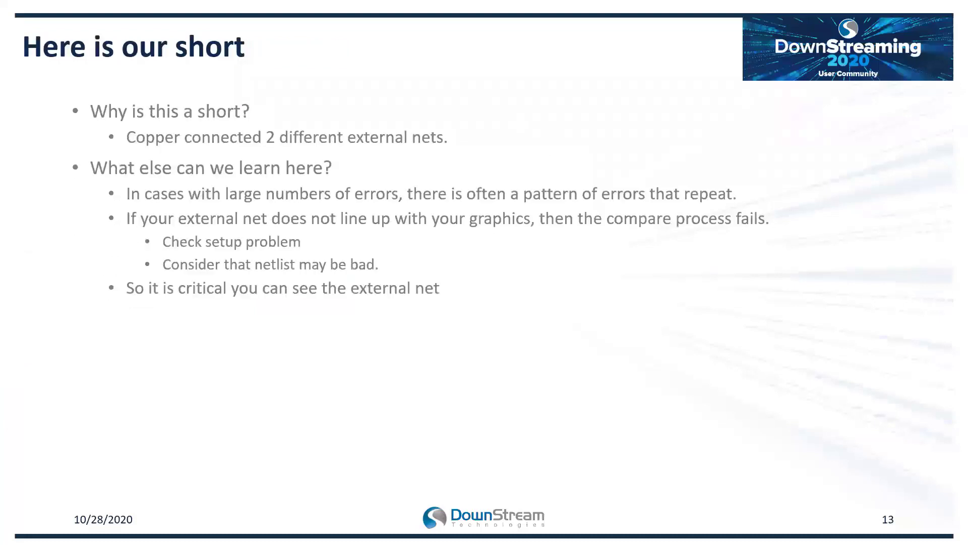
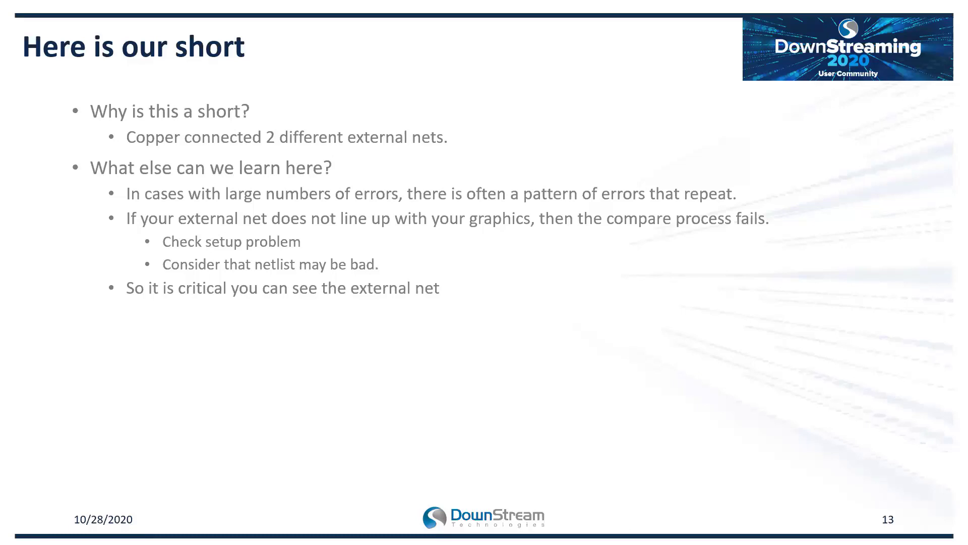
key(Right)
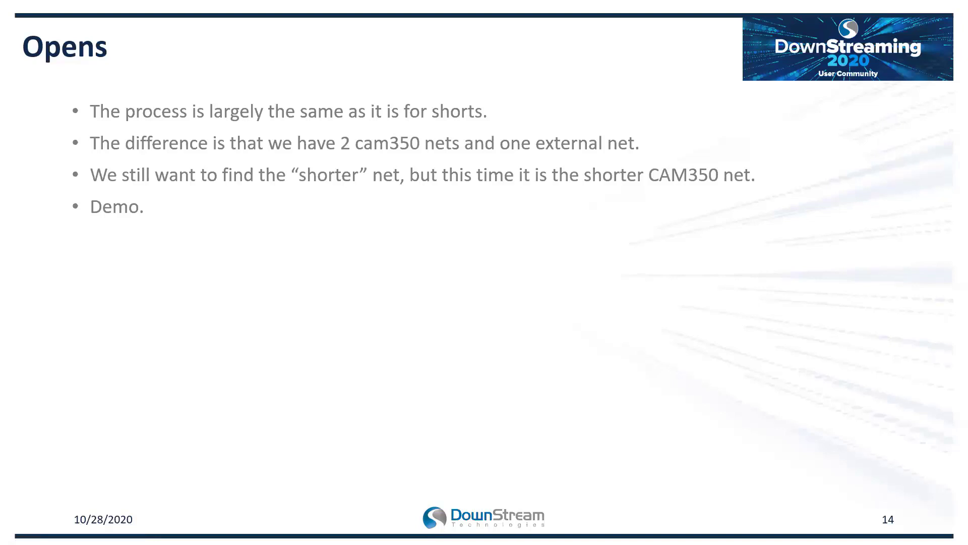
key(alt+Tab)
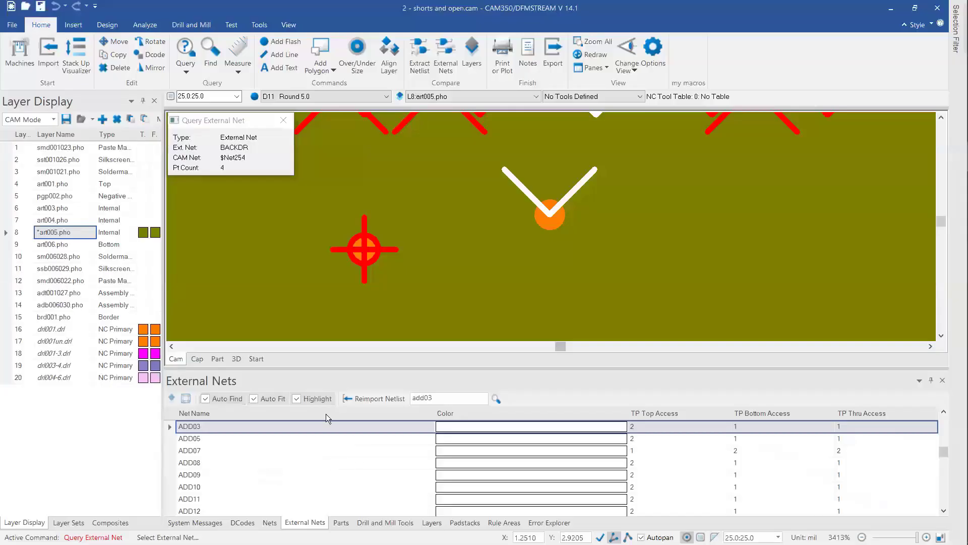
Select the OPEN error for $Net71,$Net72 in the netlist compare error list to zoom to it
click(553, 522)
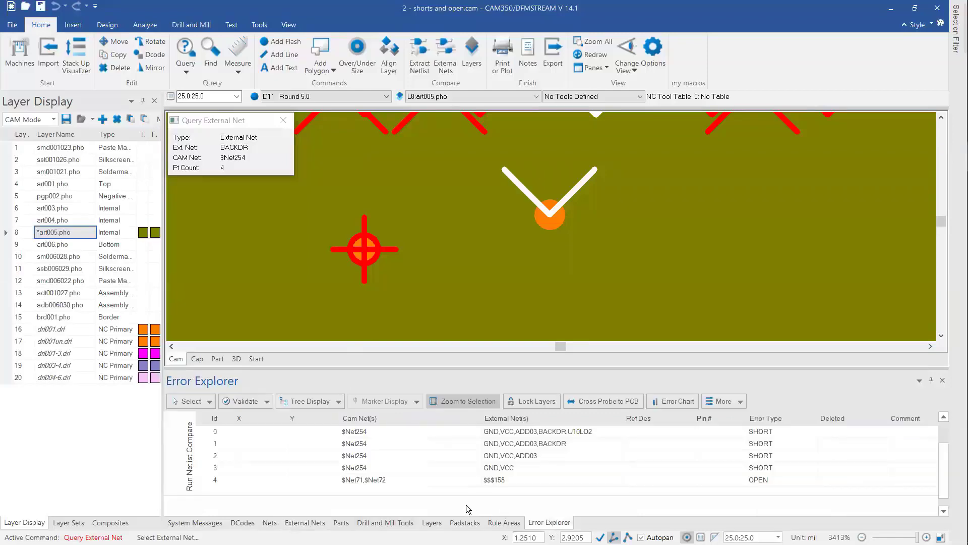
click(370, 480)
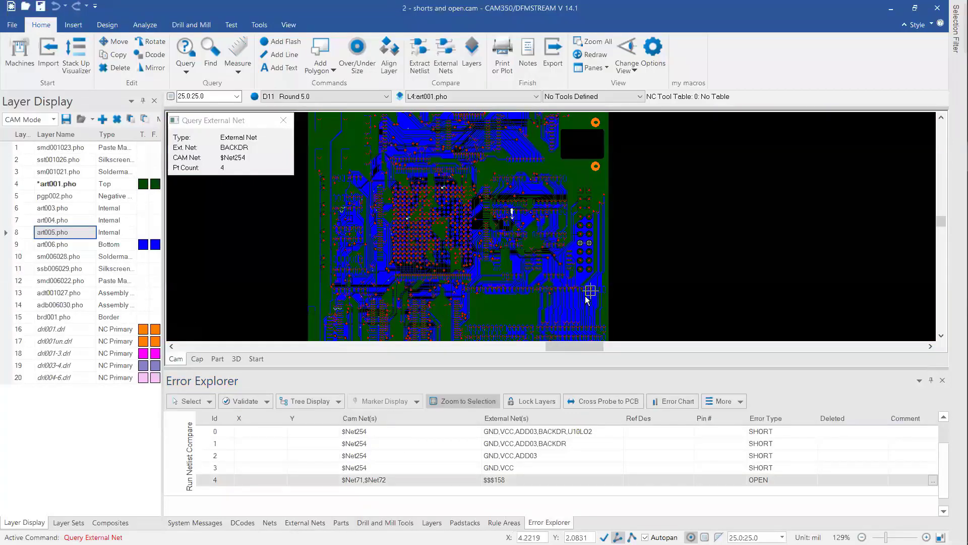
Move the external net selection from ADD03 to ADD05 to drop the ADD03 highlighting, and return to the error list
click(304, 523)
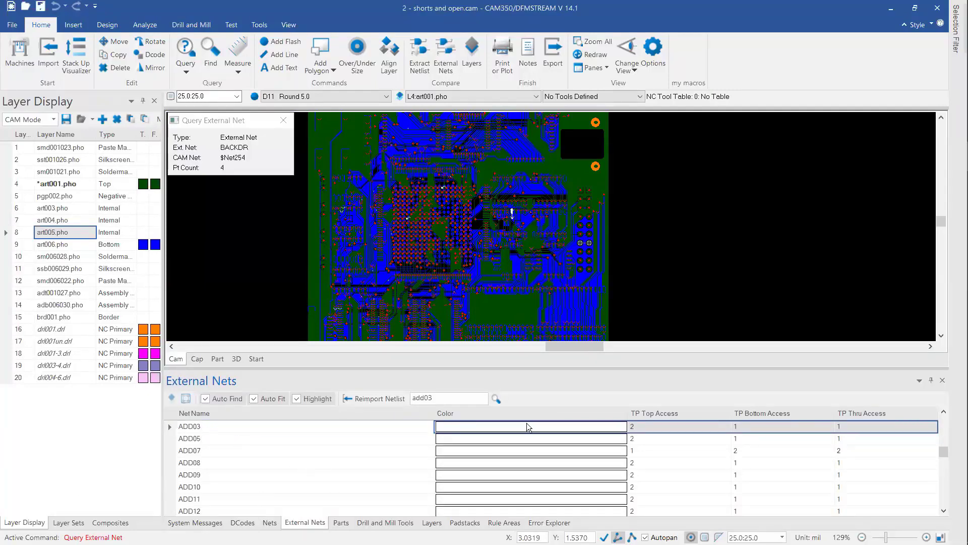
click(544, 524)
click(294, 521)
click(192, 440)
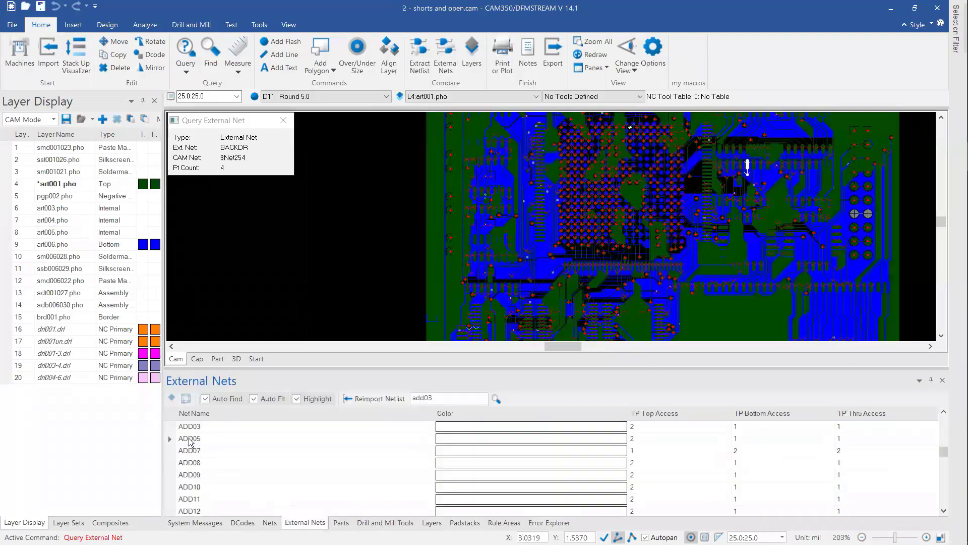
click(548, 522)
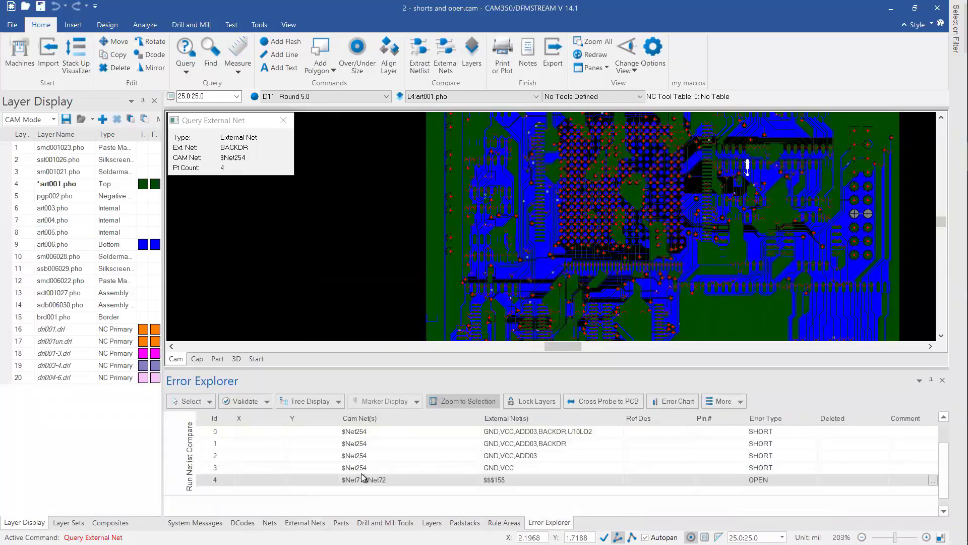
Examine the pad pair highlighted for the open error close up and identify the CAM net of its first padstack
scroll(581, 224, up, 1)
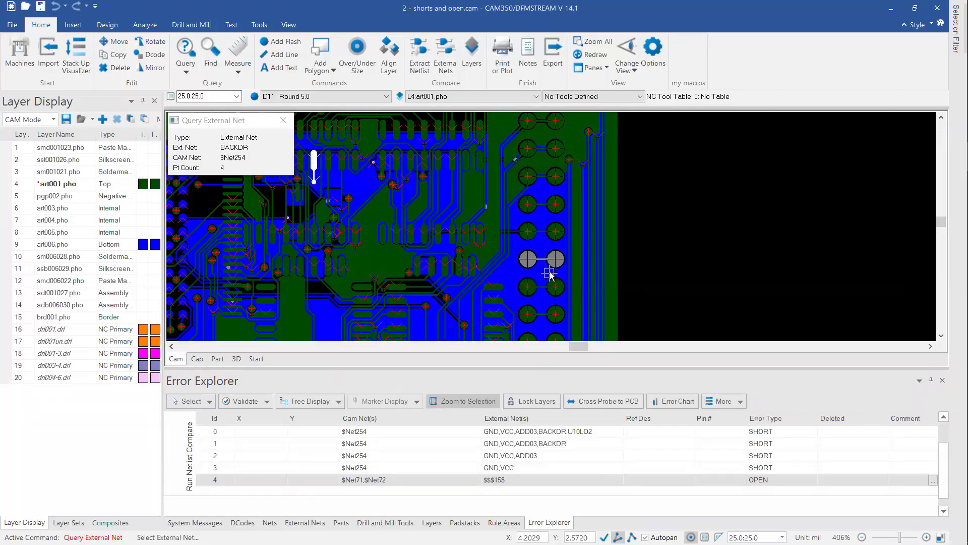
scroll(552, 230, up, 1)
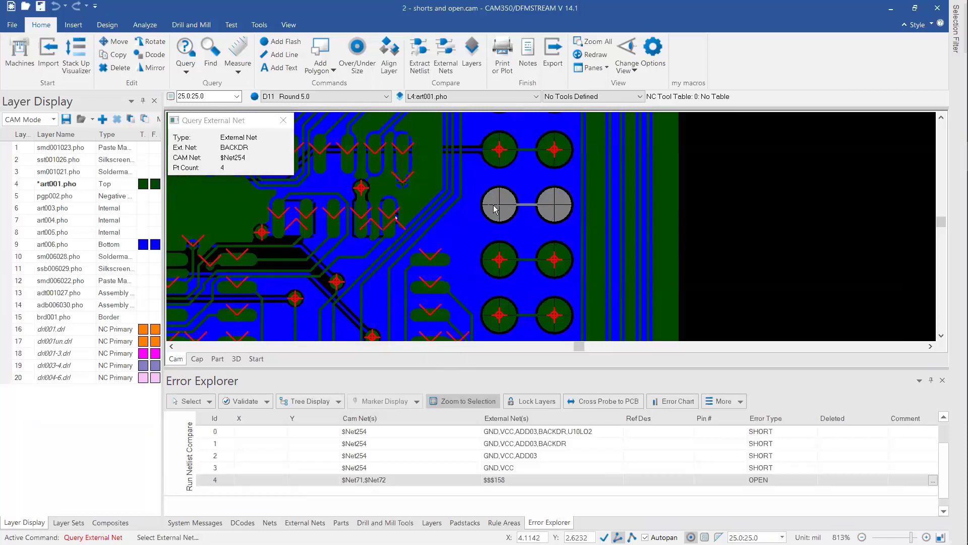
mouse_move(495, 209)
click(515, 216)
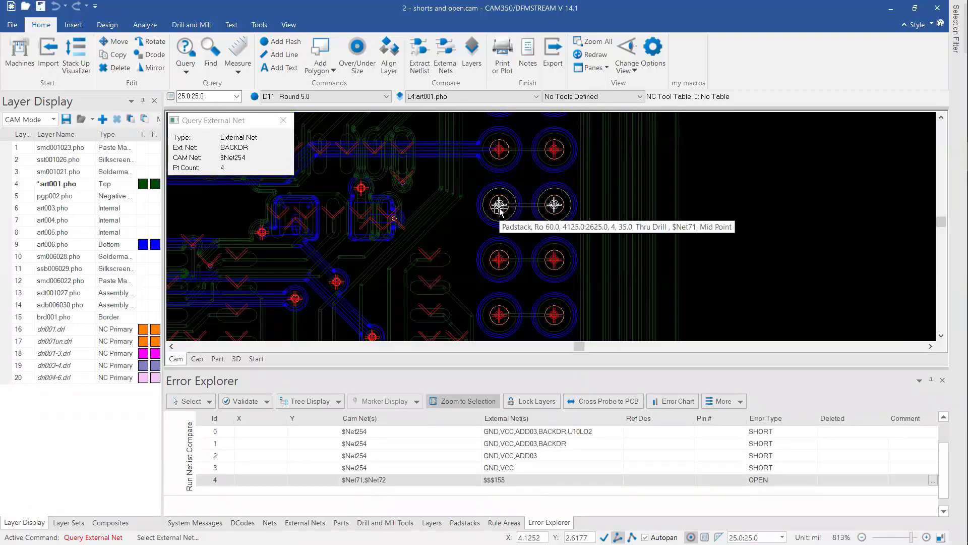
click(503, 217)
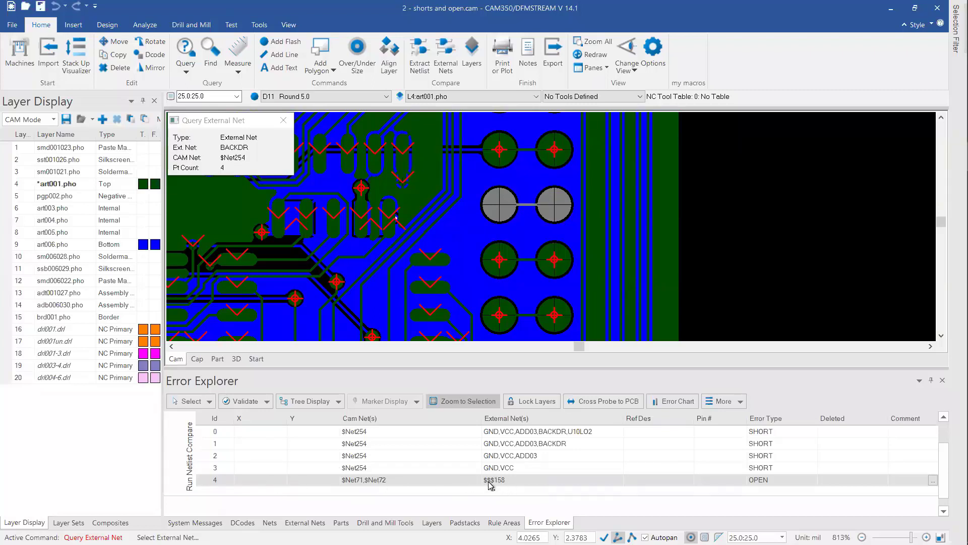
Clear the open error's highlighting and search the external nets for $$$158
key(Escape)
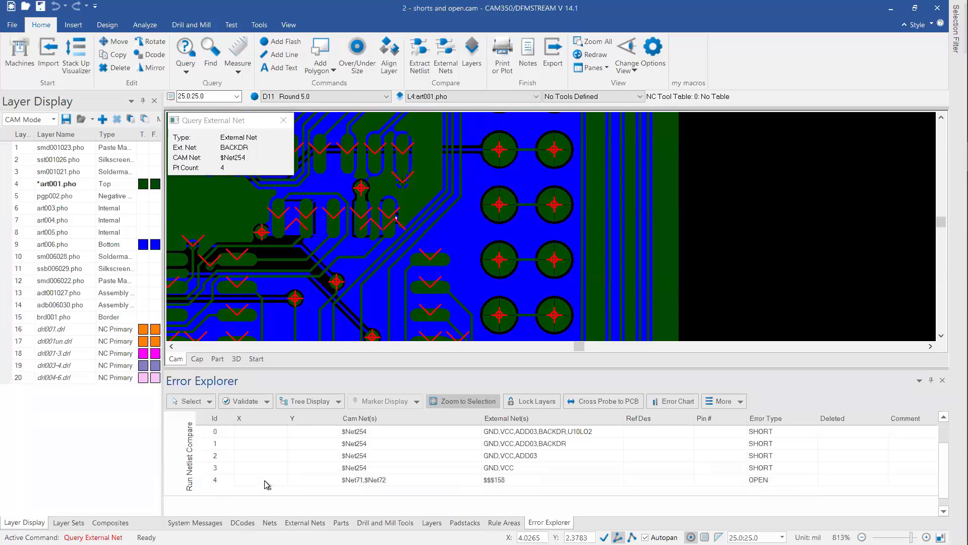
click(305, 523)
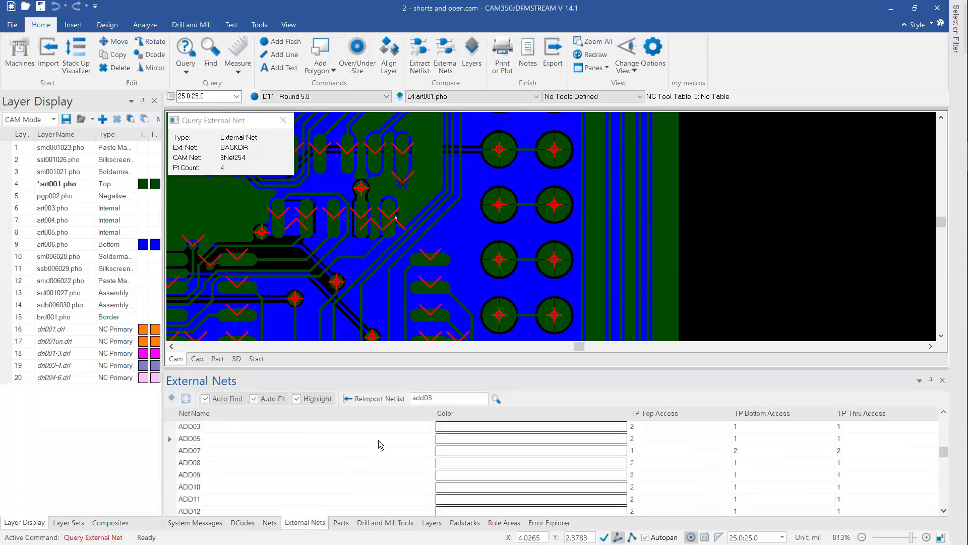
key(ctrl+a)
text($)
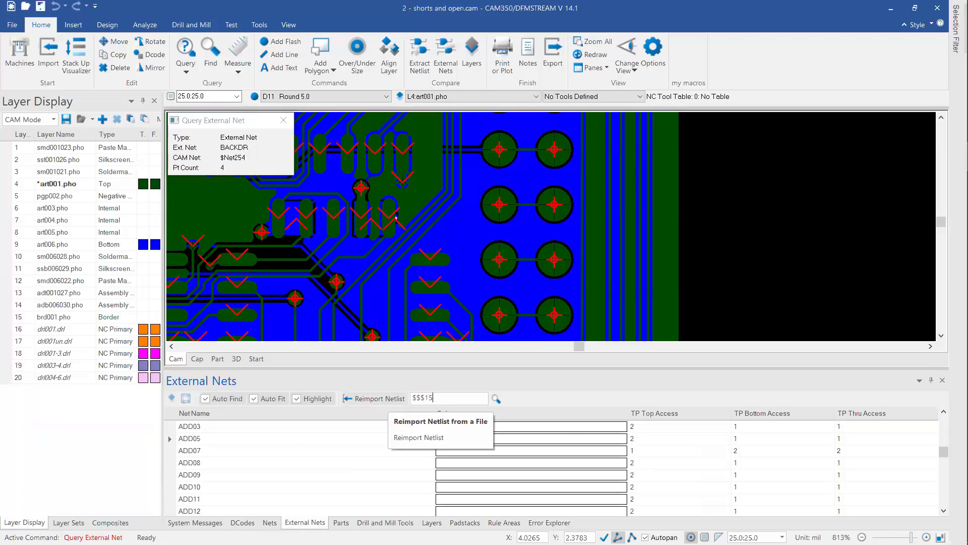
key(Return)
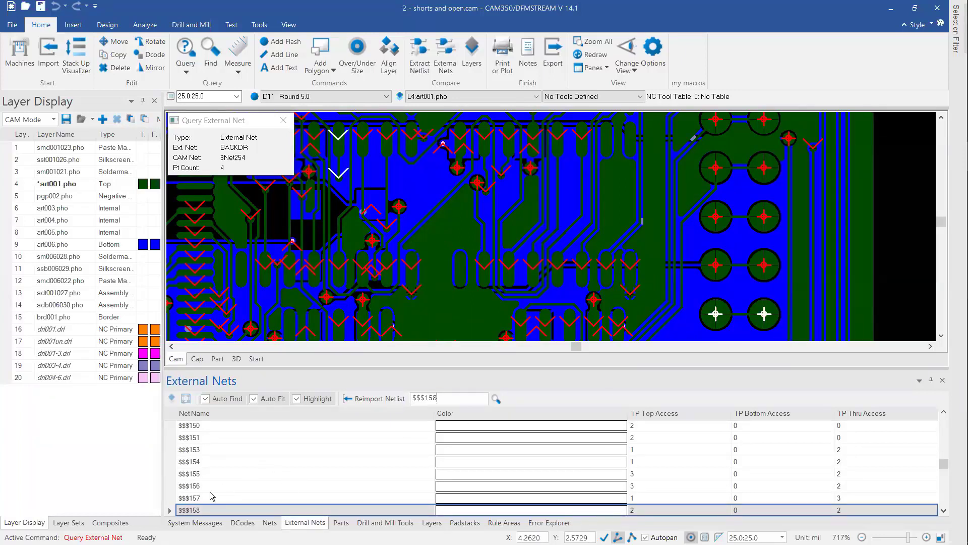
Show only the top copper layer art001.pho and examine the highlighted $$$158 pads close up
click(65, 186)
scroll(672, 321, up, 1)
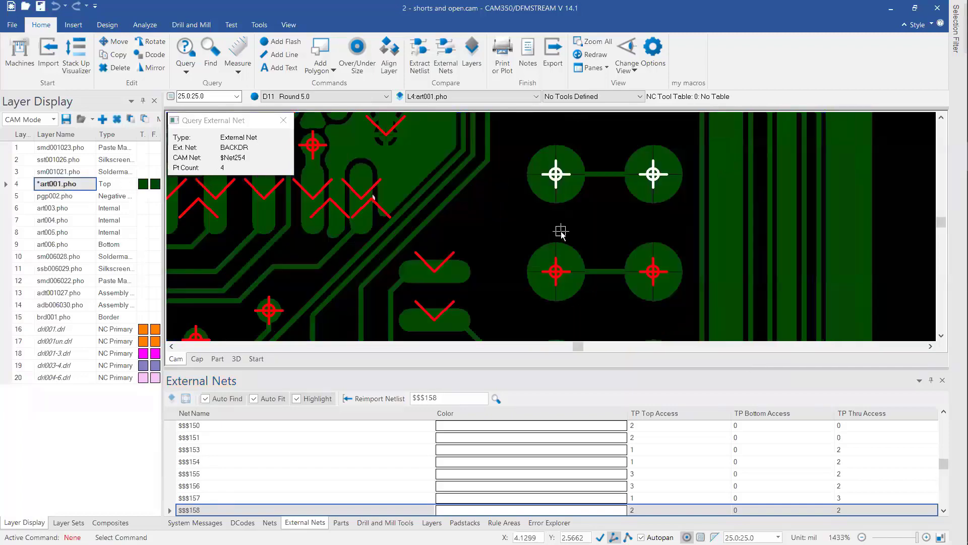
Show the NC drill layers together with top copper art001.pho and examine the holes at the highlighted $$$158 pads
click(63, 330)
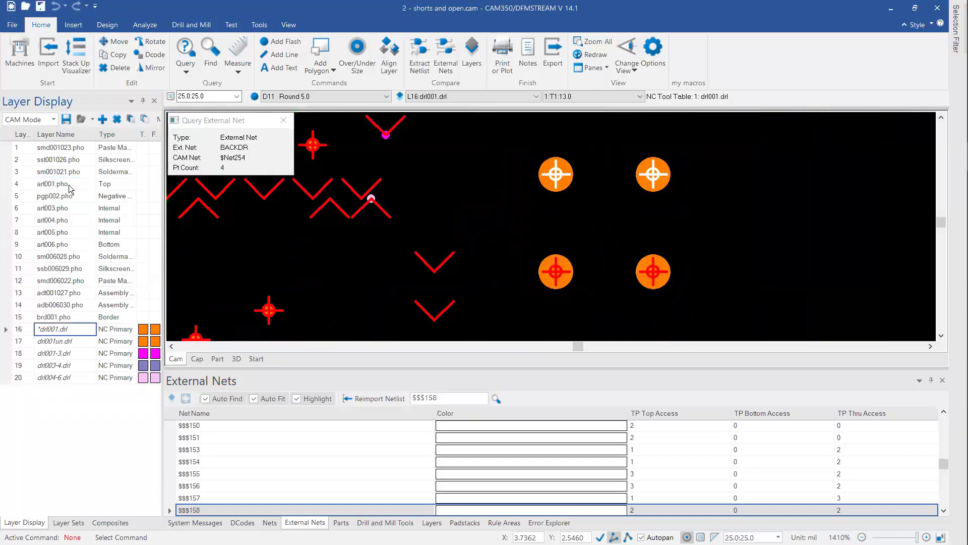
click(69, 184)
click(60, 326)
click(64, 185)
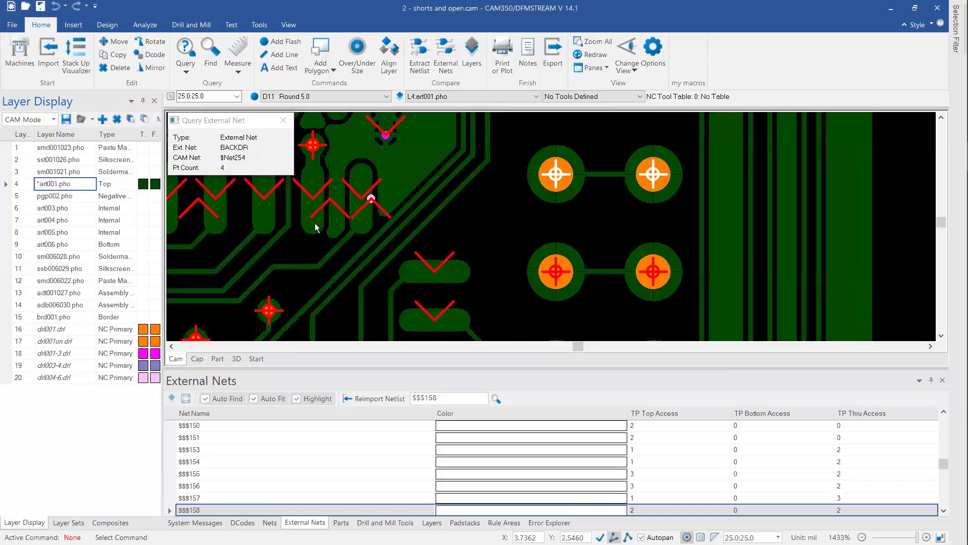
scroll(553, 225, down, 1)
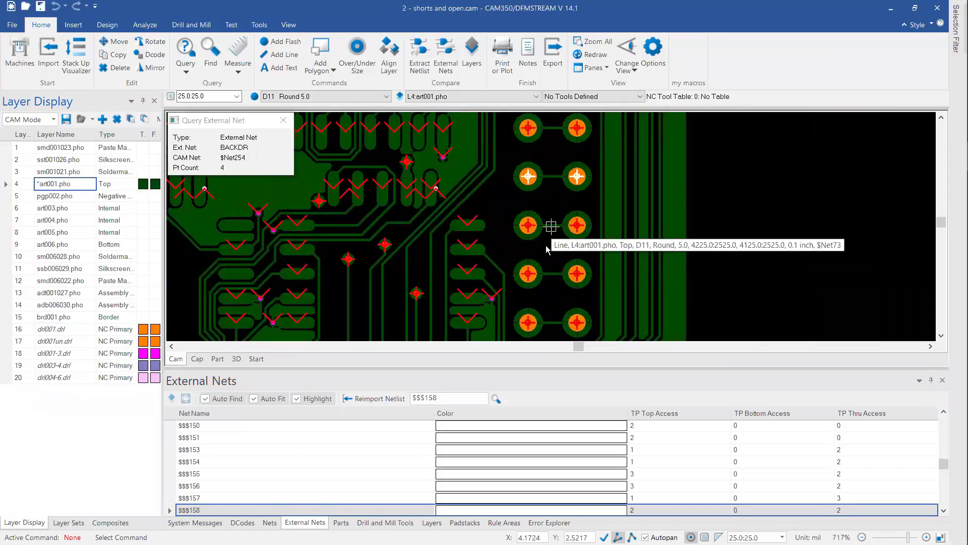
scroll(551, 227, up, 1)
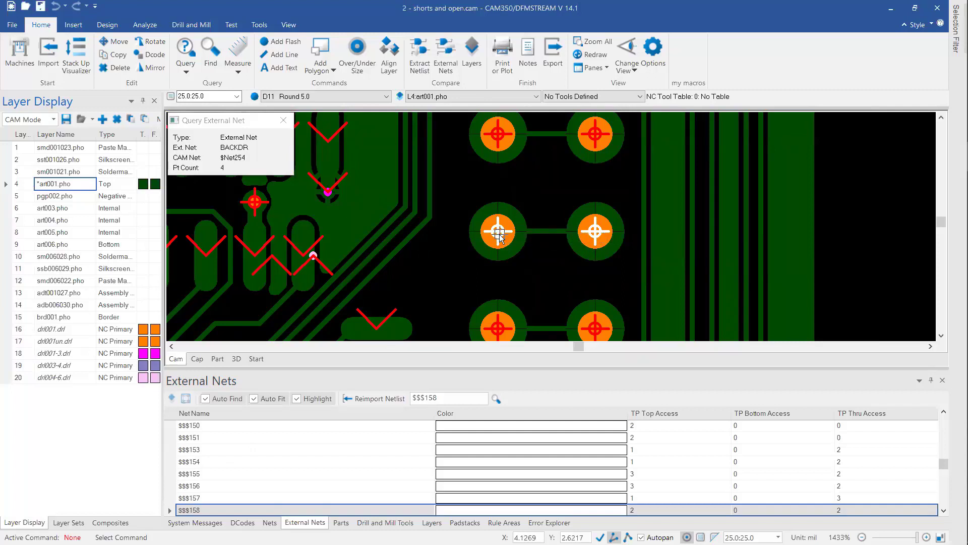
Check the $$$158 pads for connecting copper on pgp002.pho, art003.pho, art004.pho, art005.pho and art006.pho in turn
click(80, 194)
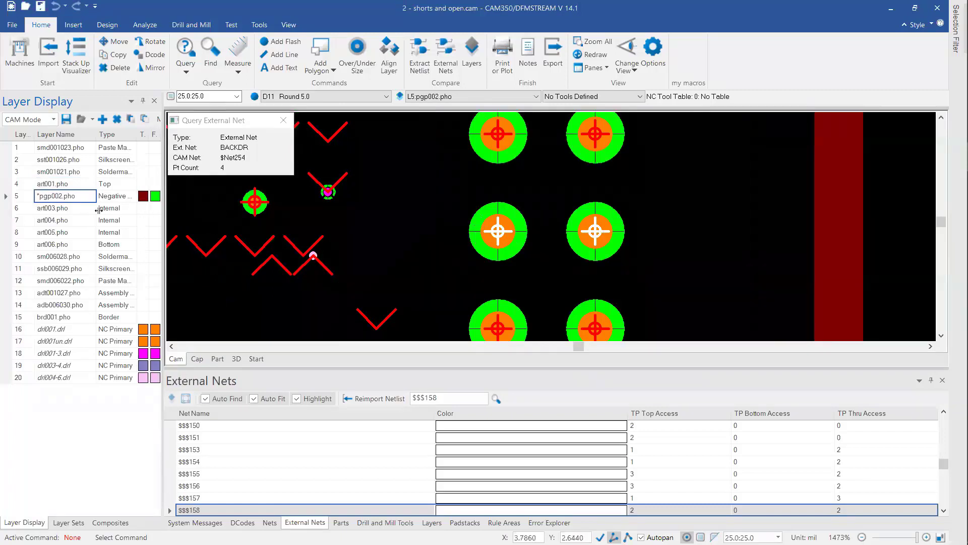
click(81, 208)
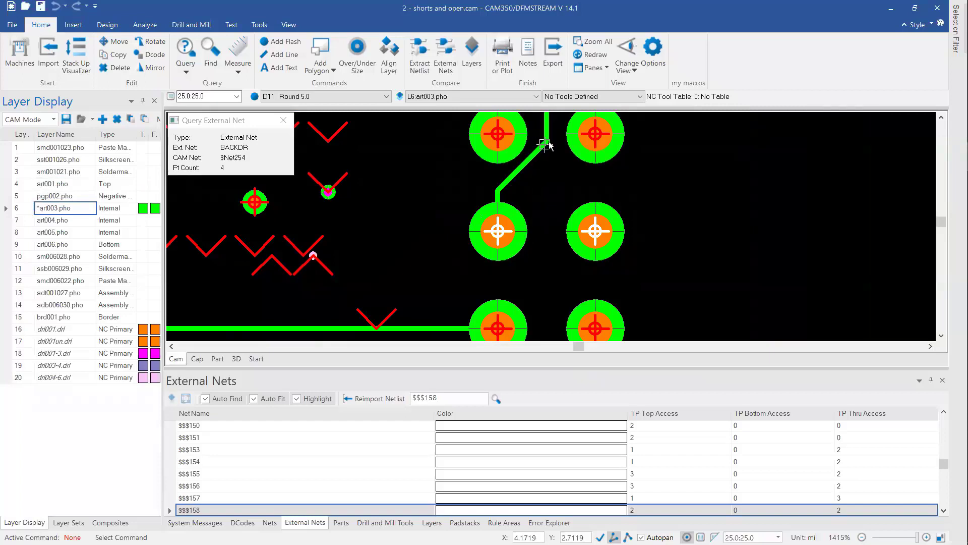
click(69, 221)
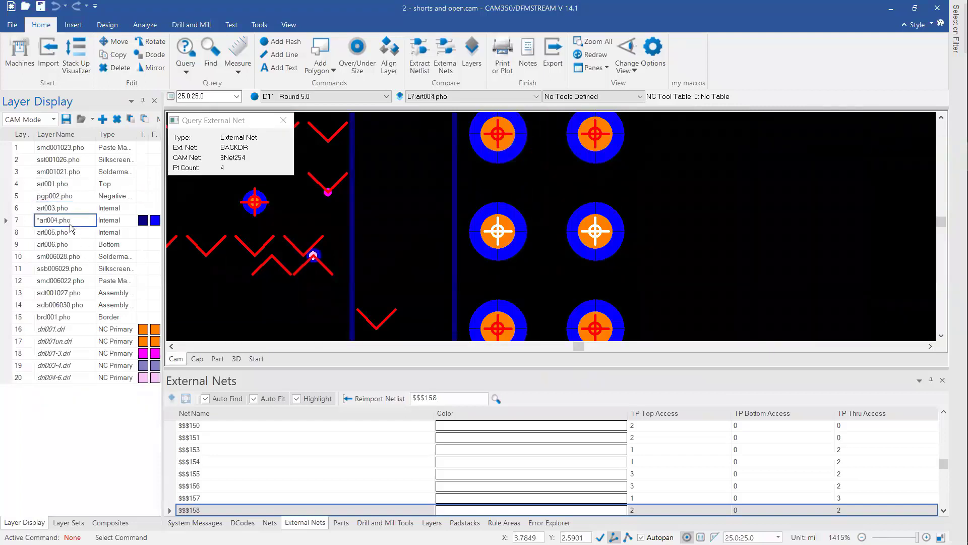
click(72, 233)
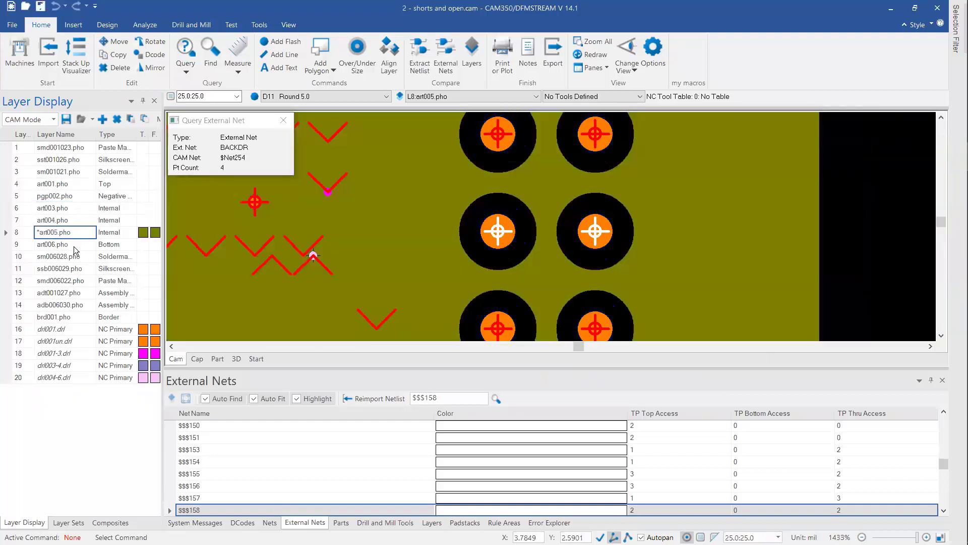
click(74, 246)
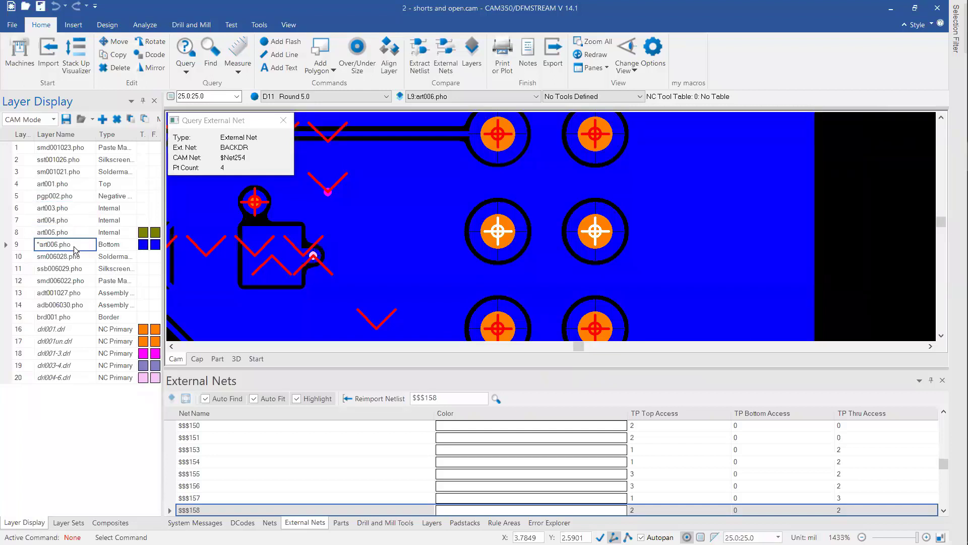
Query the diagonal art003.pho trace leaving the $$$158 pad and examine its joint with the vertical segment close up
click(75, 207)
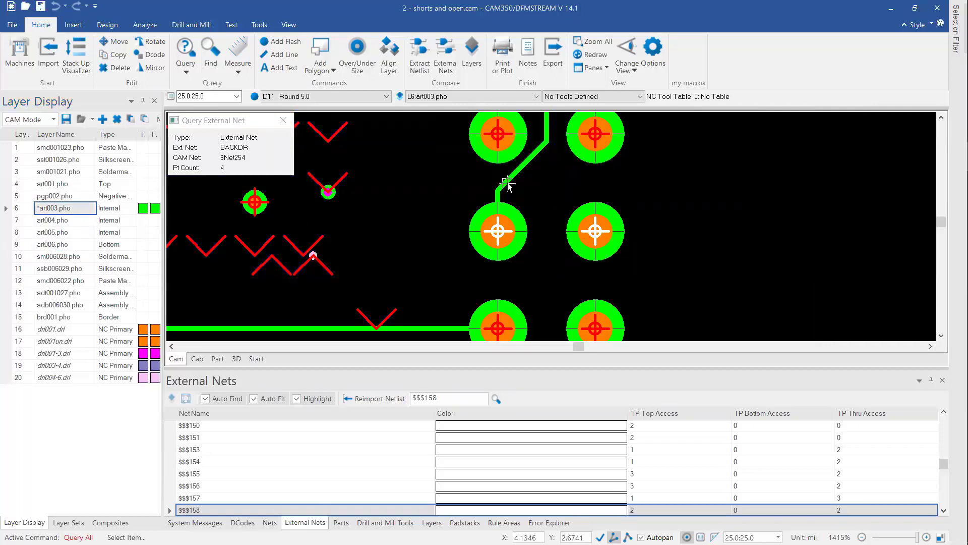
click(507, 184)
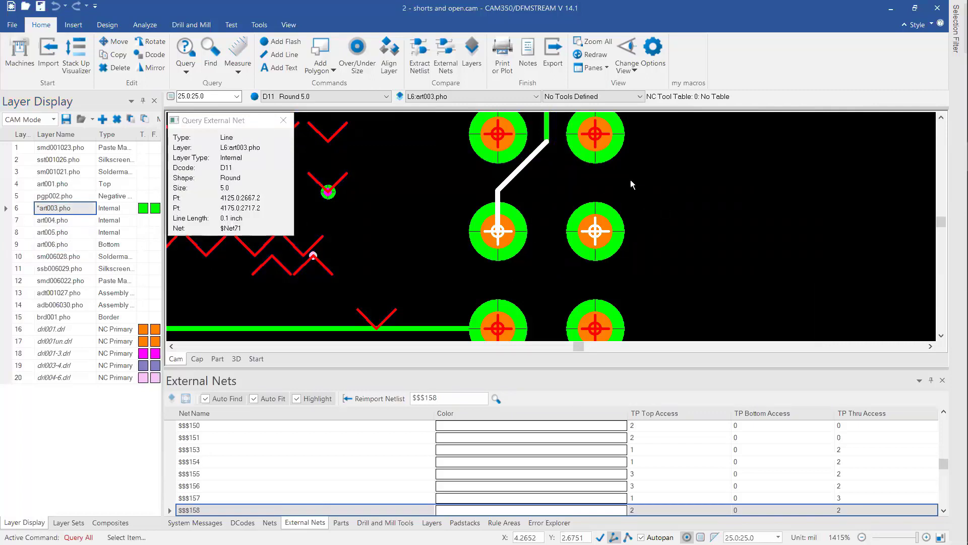
scroll(637, 184, down, 2)
scroll(563, 246, up, 4)
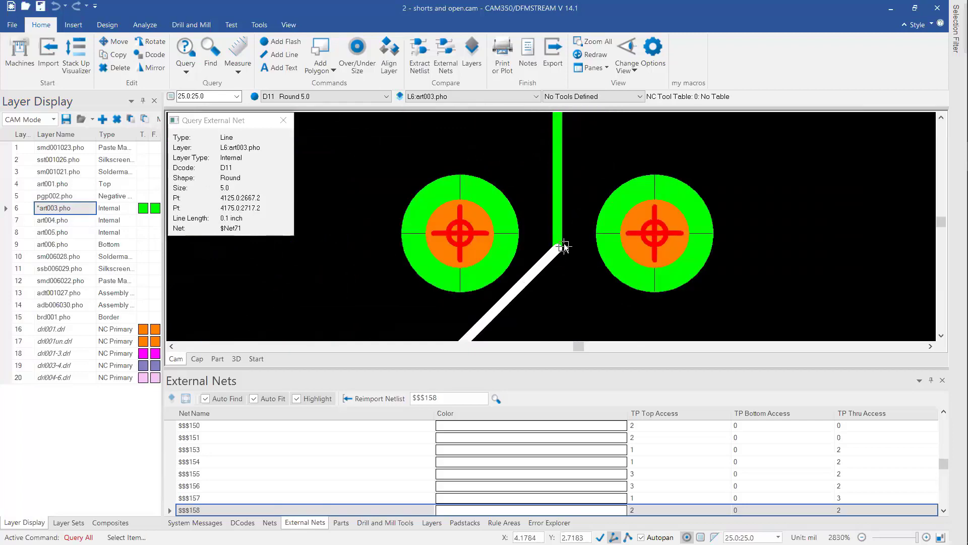
scroll(553, 225, down, 2)
scroll(552, 222, up, 2)
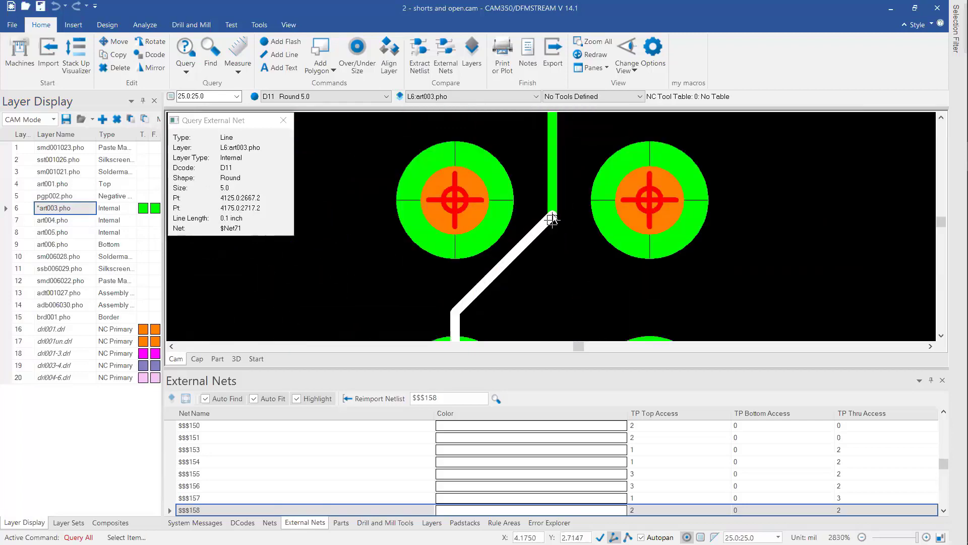
scroll(551, 227, down, 2)
scroll(495, 306, up, 1)
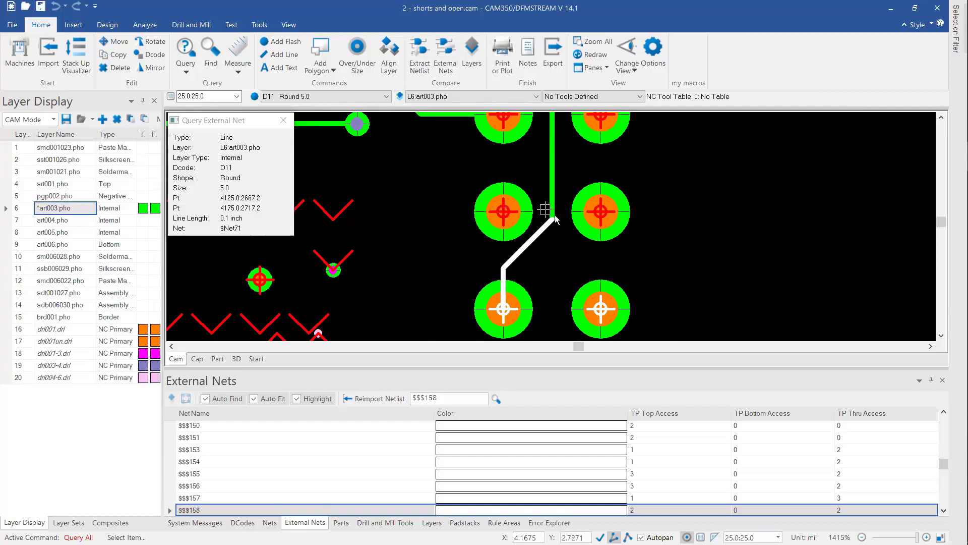
scroll(551, 169, up, 1)
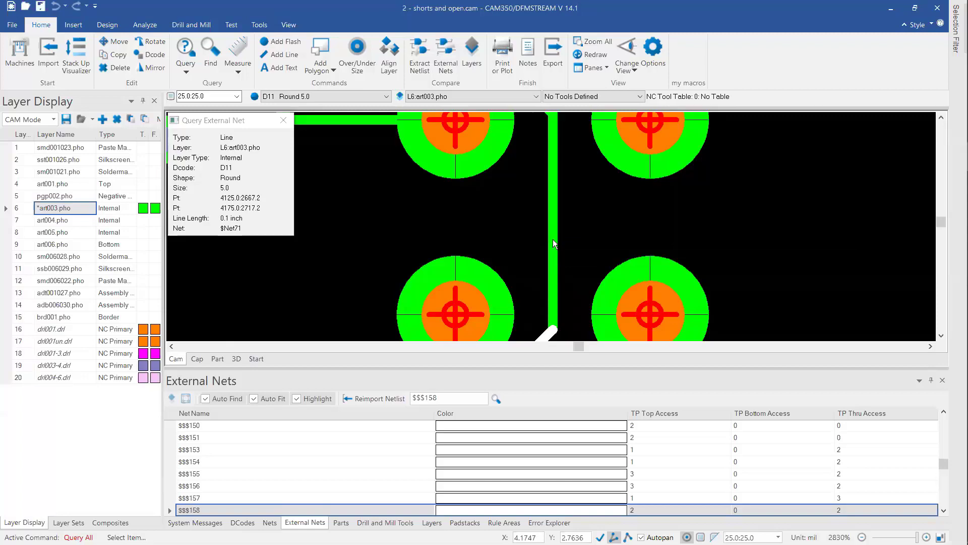
Query the vertical art003.pho segment and follow the highlighted trace across the board to the pad at its far end
click(552, 240)
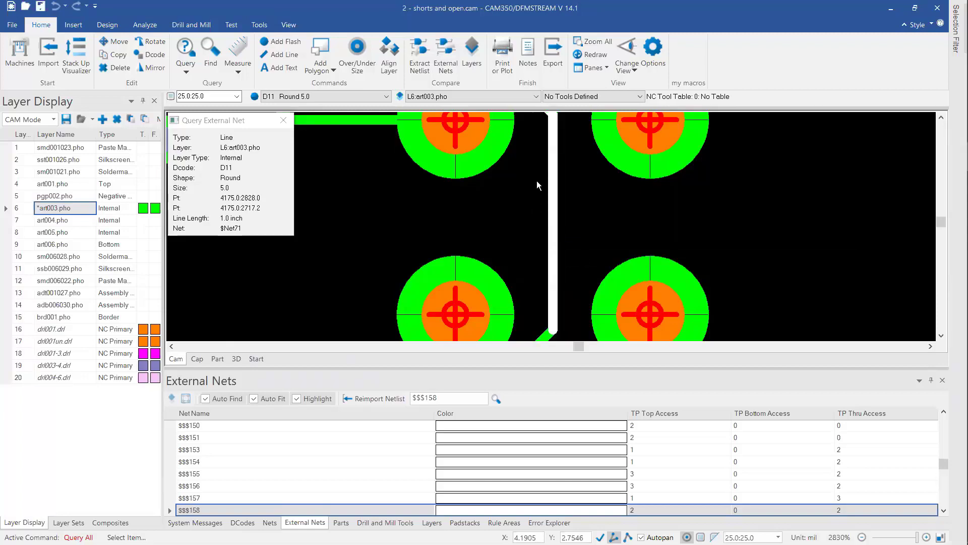
scroll(538, 194, down, 3)
scroll(551, 227, up, 2)
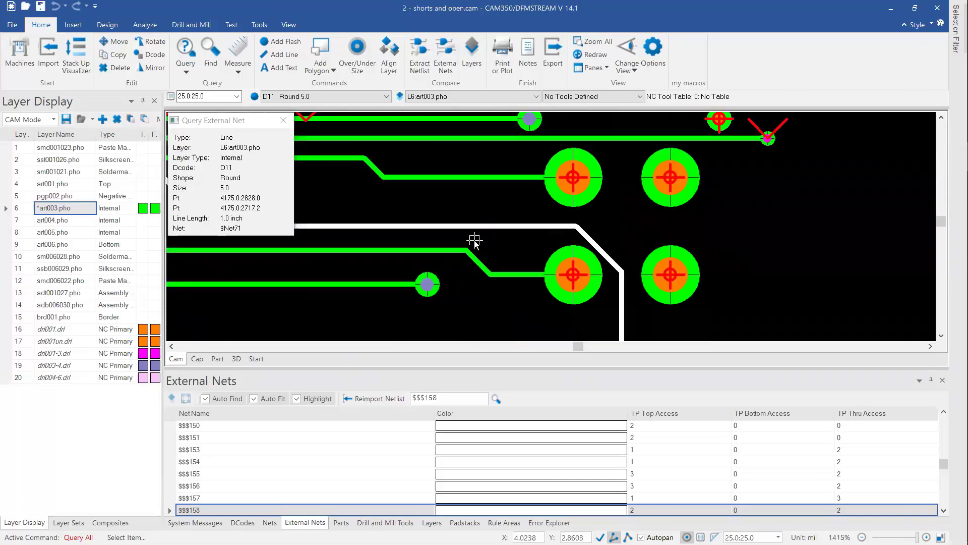
key(Left)
key(Left)
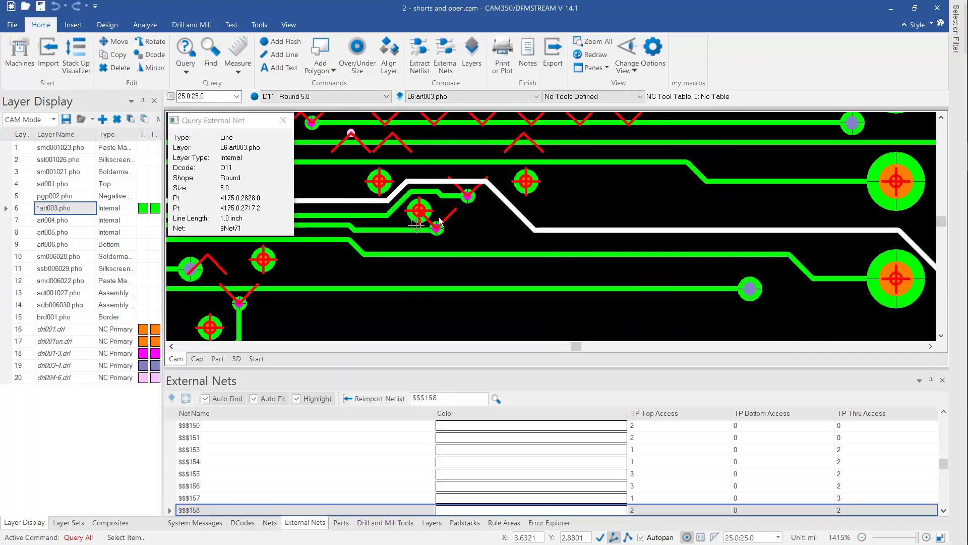
key(Left)
key(Up)
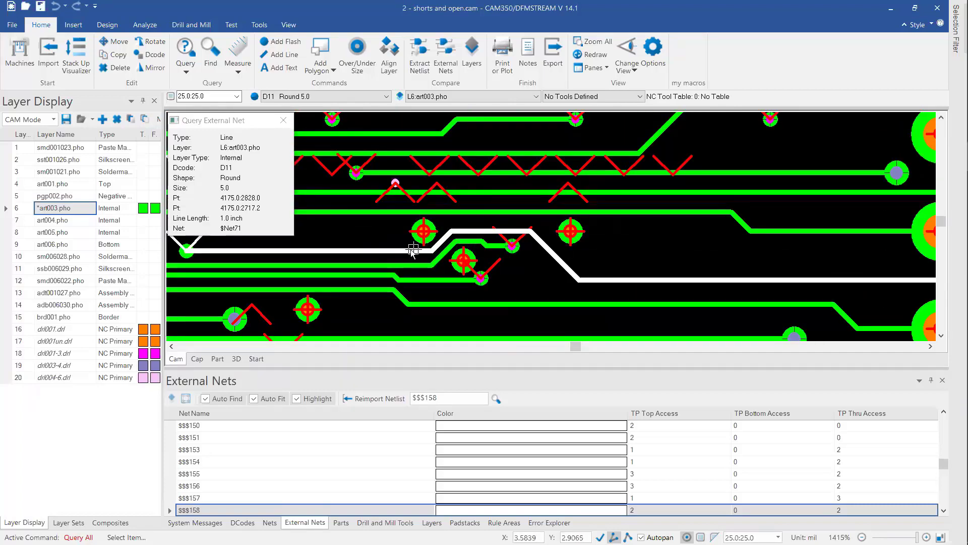
key(Left)
key(Left)
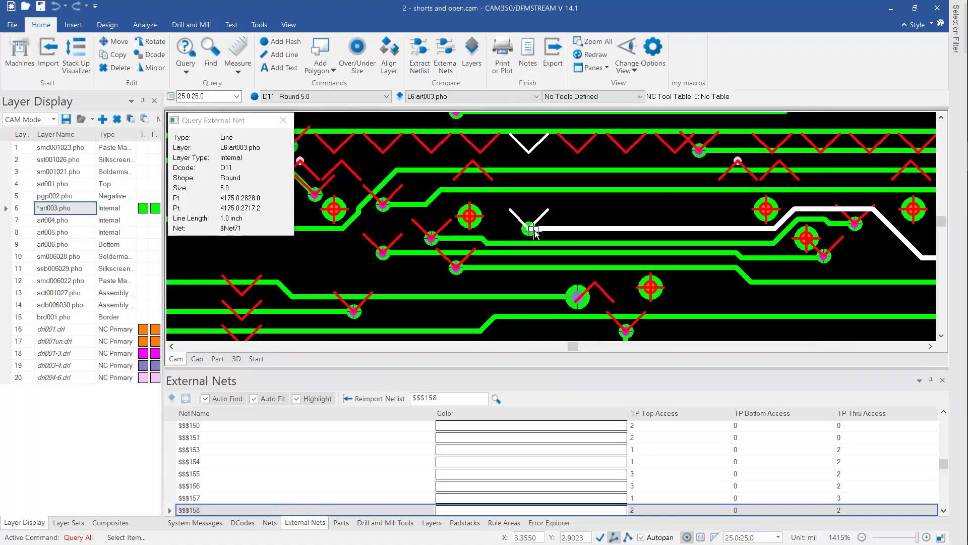
scroll(542, 226, up, 1)
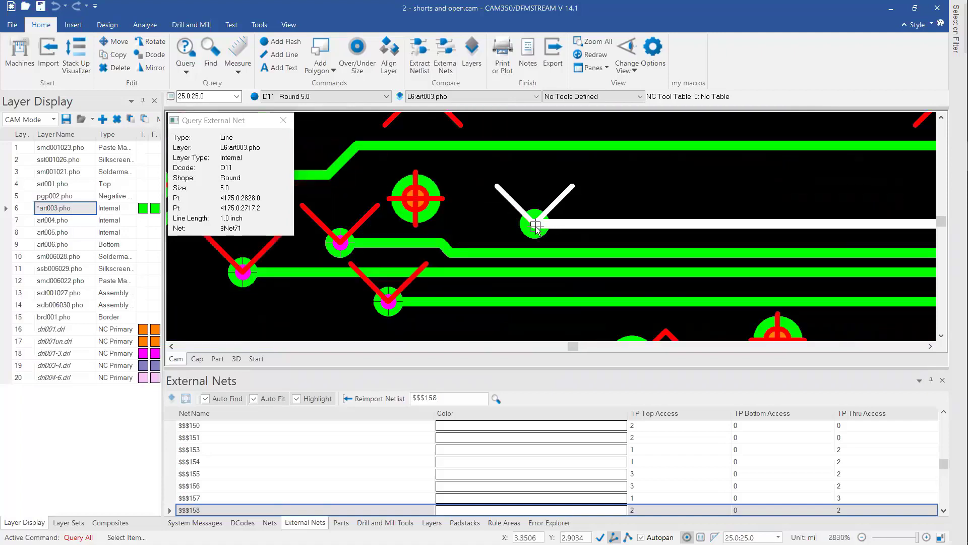
Check drl001.drl, drl001un.drl, drl001-3.drl, drl003-4.drl and drl004-6.drl in turn for a hole at the trace's end pad
mouse_move(536, 227)
click(76, 328)
click(78, 341)
click(76, 353)
click(73, 366)
click(76, 377)
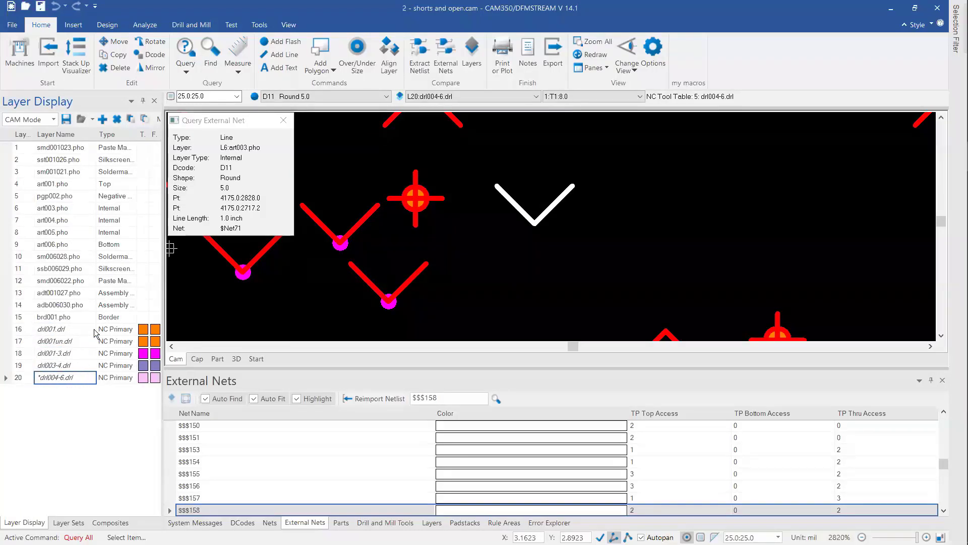
Compare the undrilled end pad on art003.pho, pgp002.pho and top copper art001.pho
click(72, 207)
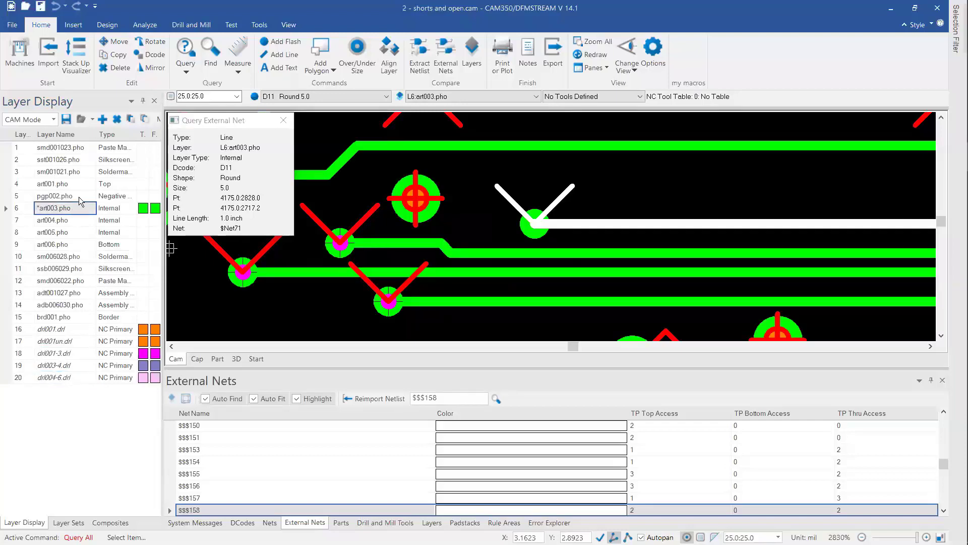
click(79, 197)
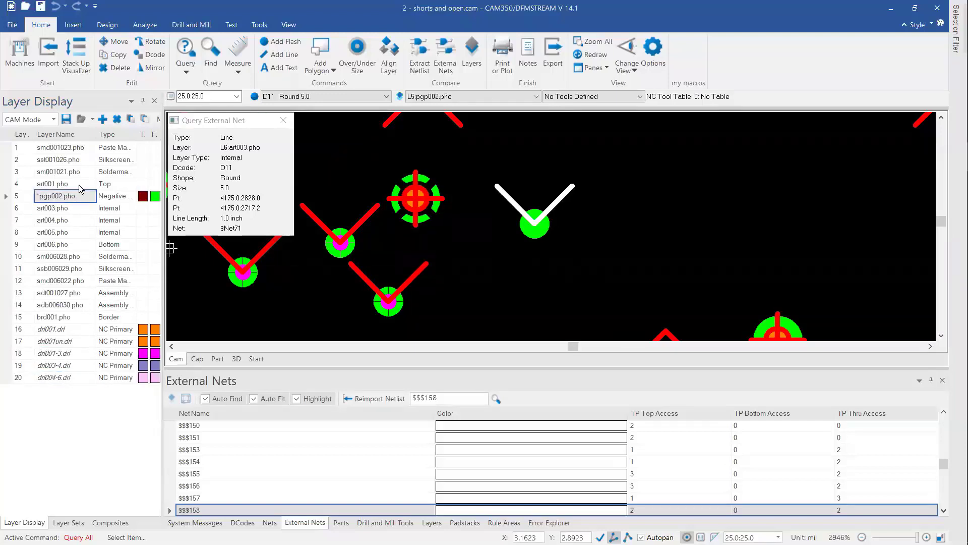
click(78, 183)
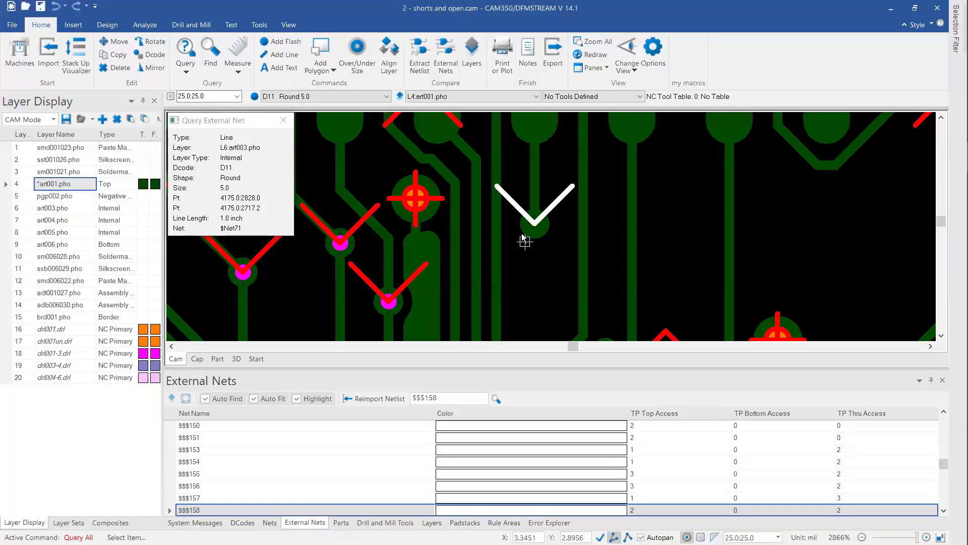
scroll(568, 193, down, 1)
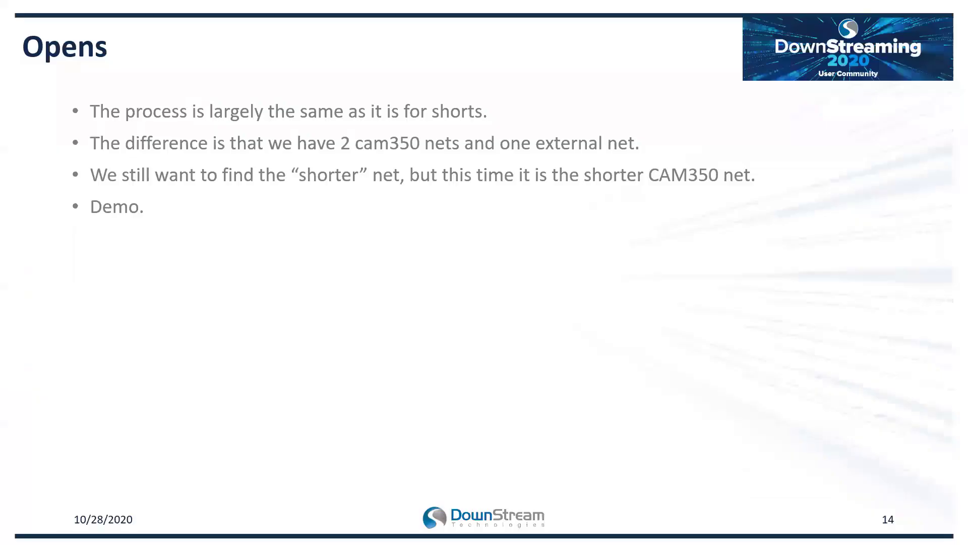
key(Right)
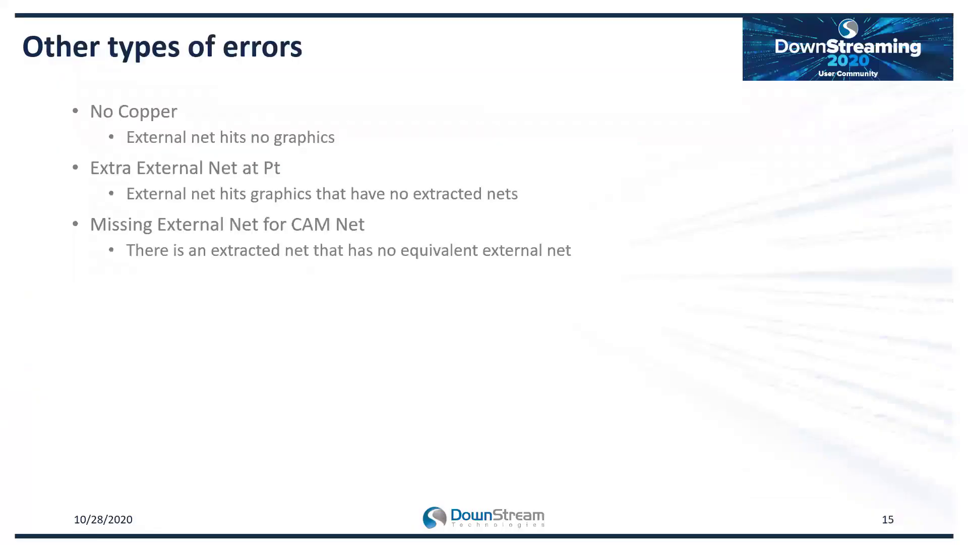
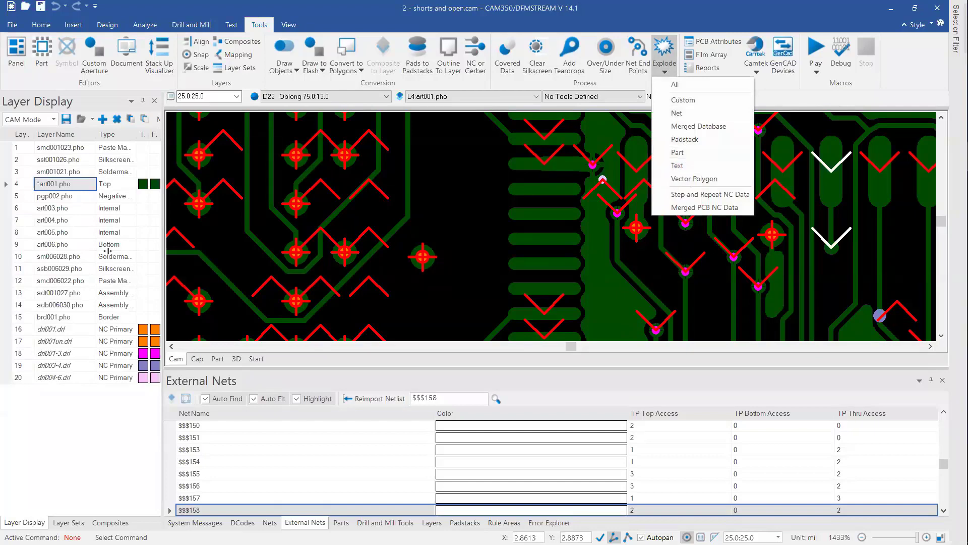
Display bottom copper art006.pho alongside art001.pho and run Explode Part with all parts selected
click(81, 249)
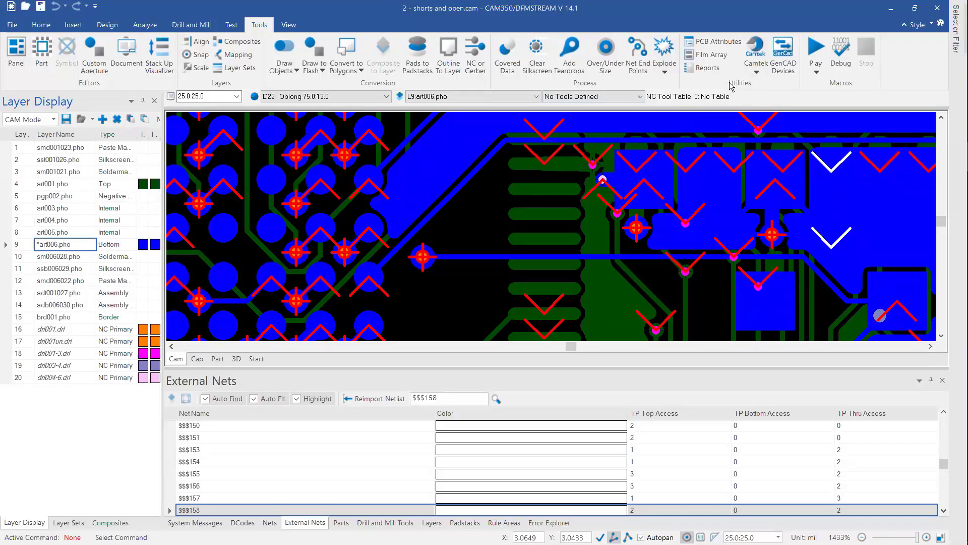
click(669, 72)
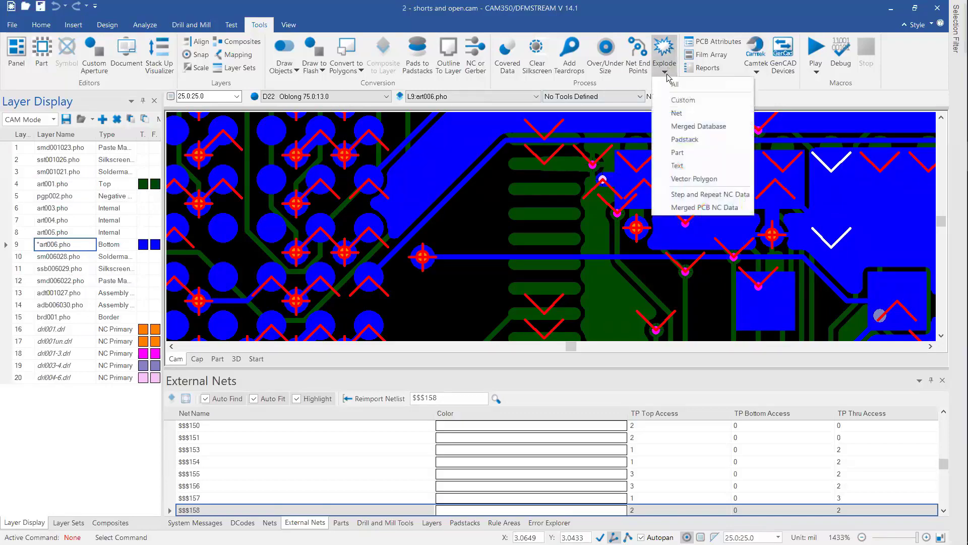
click(692, 155)
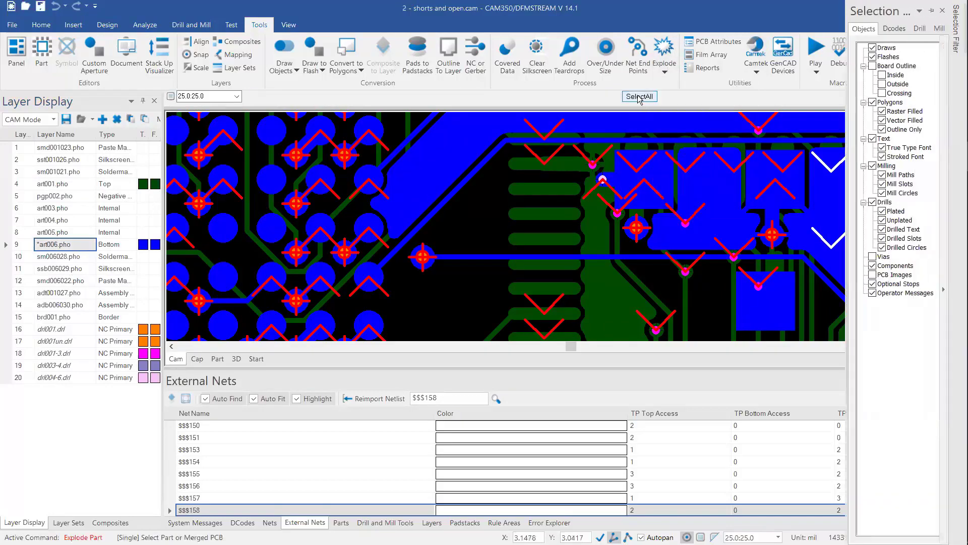
click(639, 96)
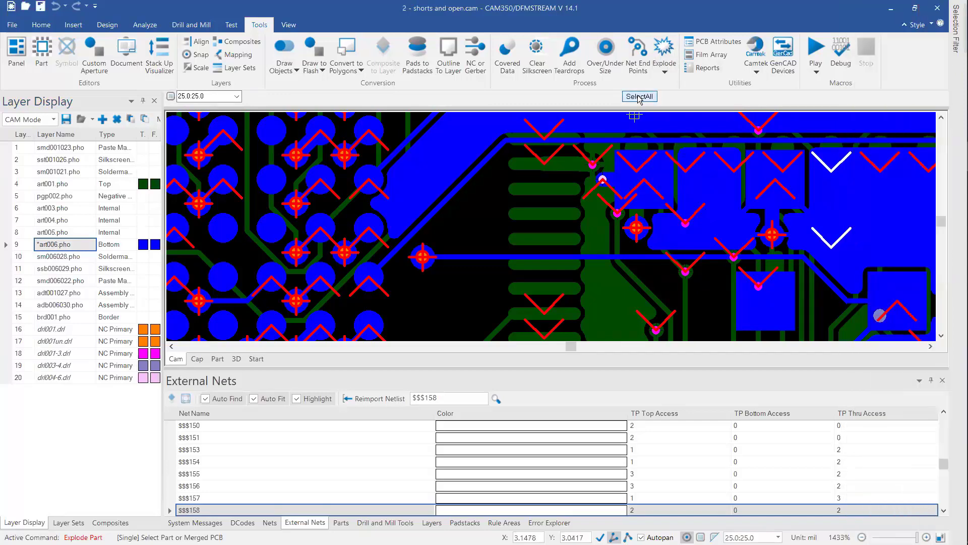
right_click(448, 100)
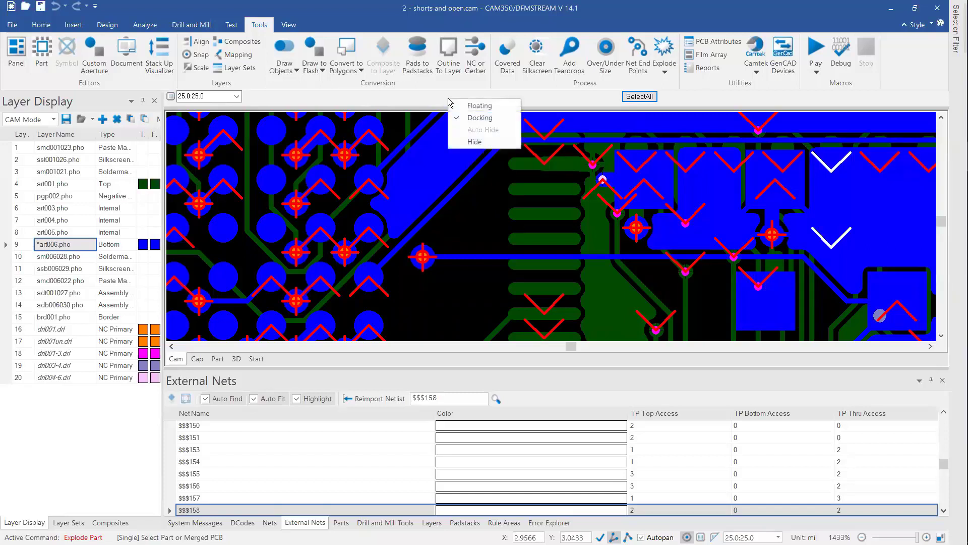
click(91, 487)
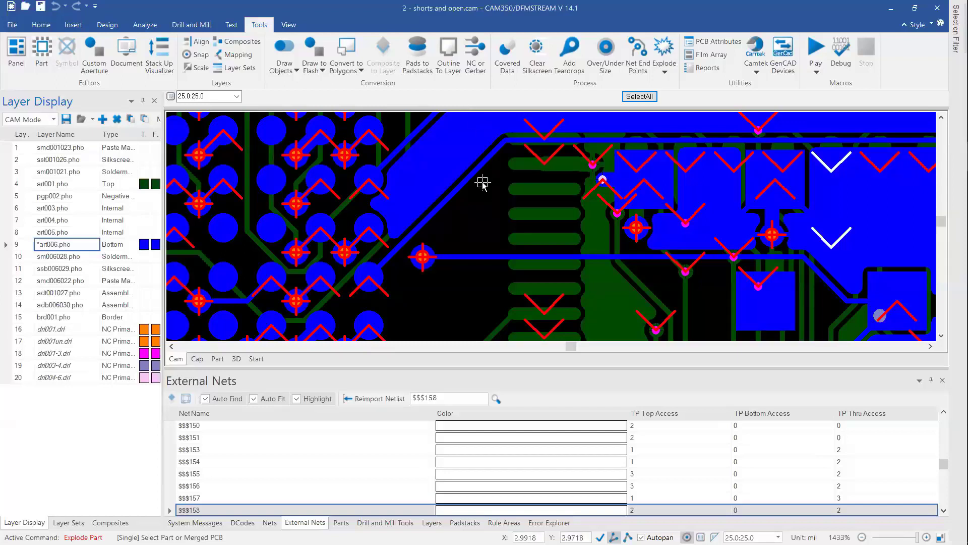
key(alt+Tab)
key(alt+Tab)
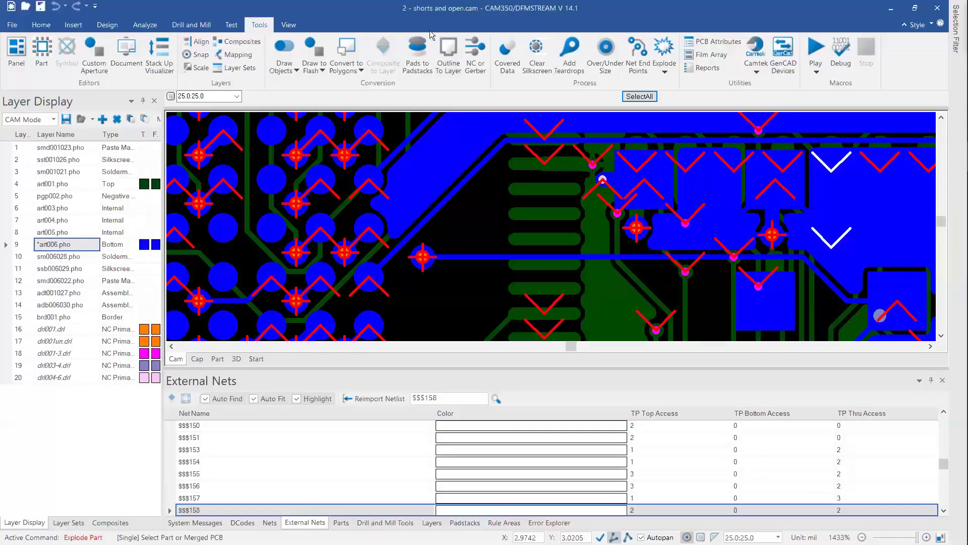
Enter $NONE$ as the external netlist's No Connect net name in the External Nets compare settings and close them without running the comparison
click(43, 25)
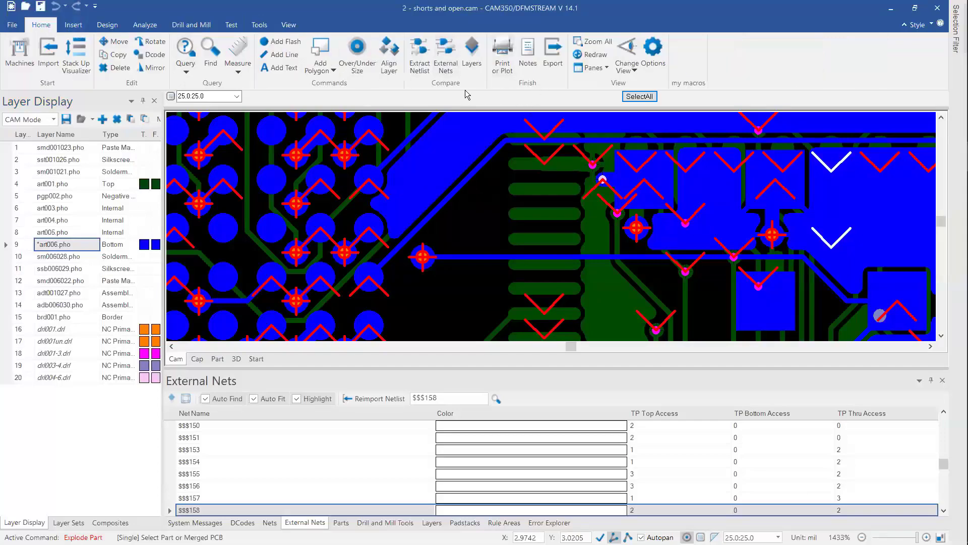
click(446, 70)
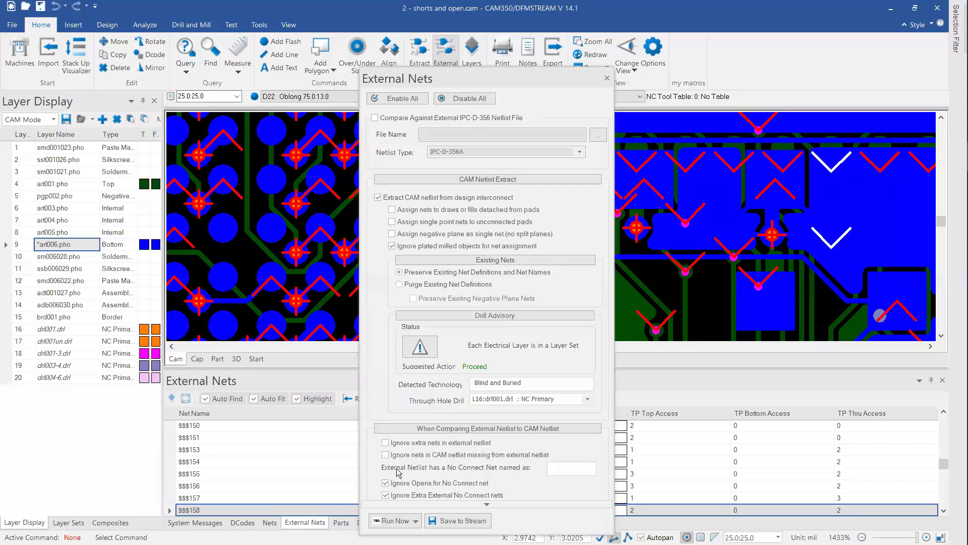
click(564, 470)
text($NONE$)
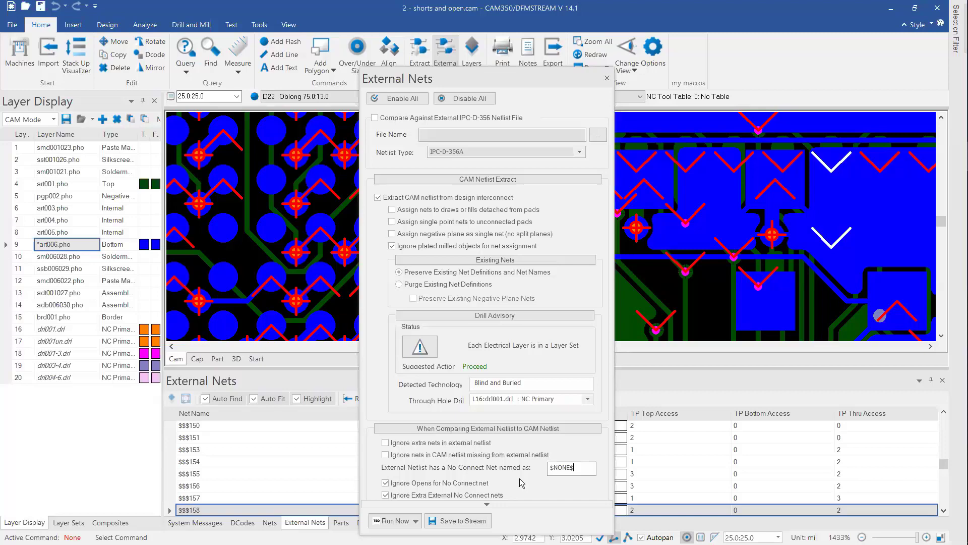
click(607, 79)
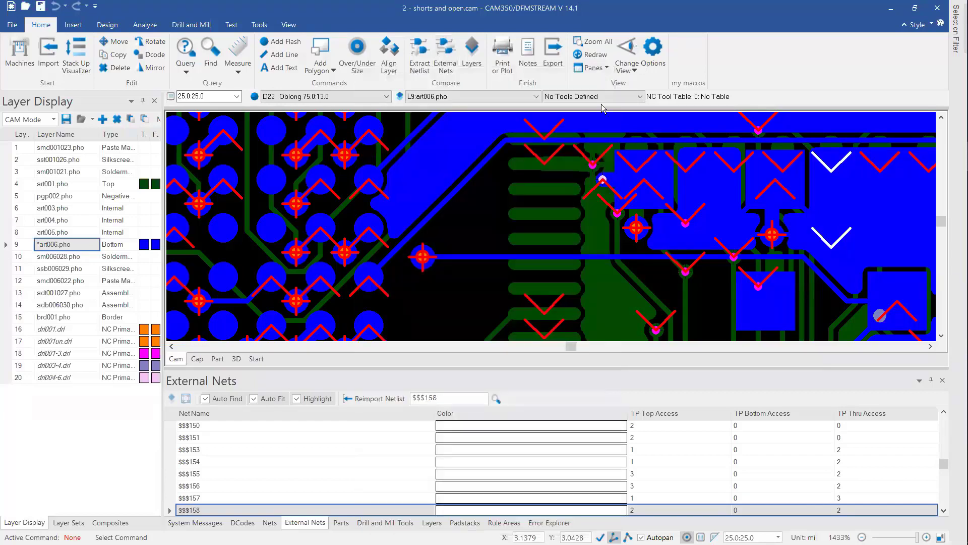
Switch to the PowerPoint Questions & Answers slide, return to CAM350 and dismiss the External Nets compare settings
key(alt+Tab)
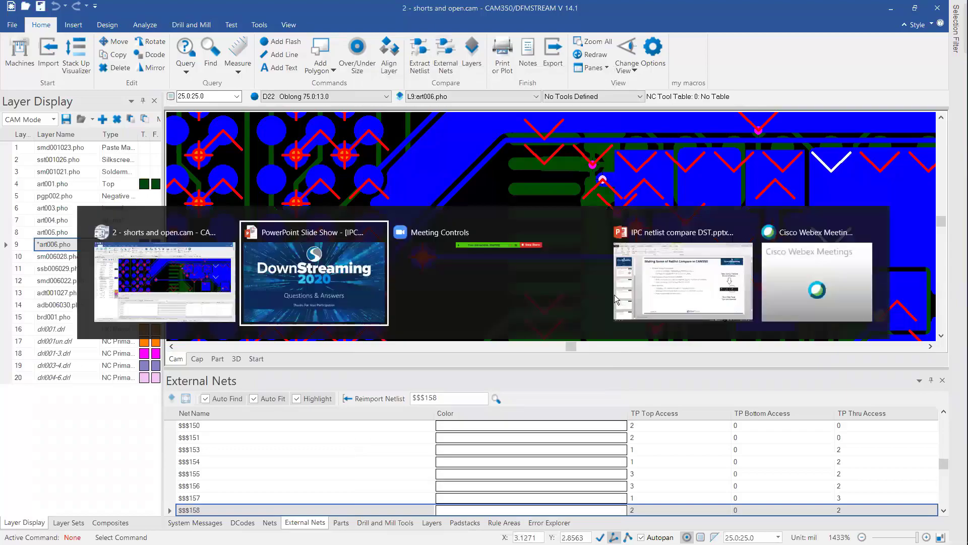
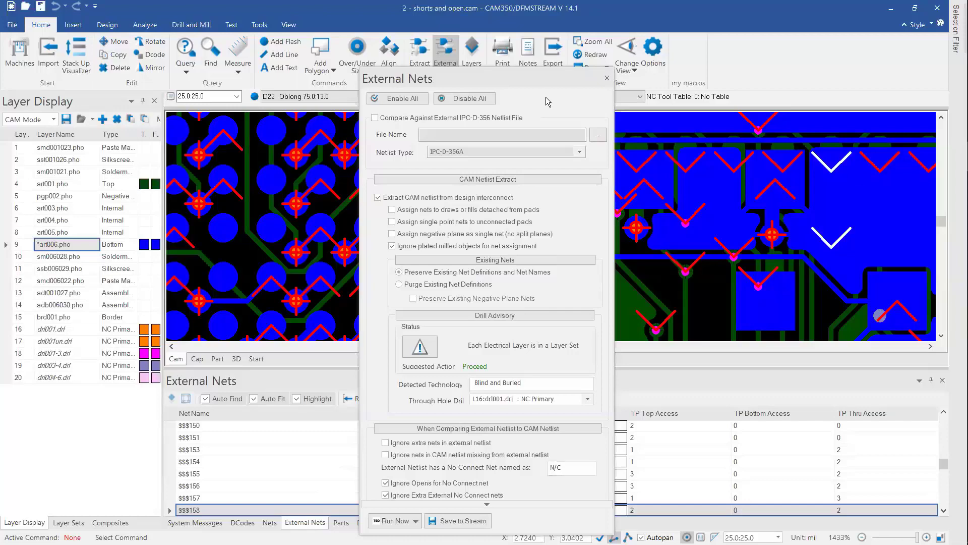
key(alt+Tab)
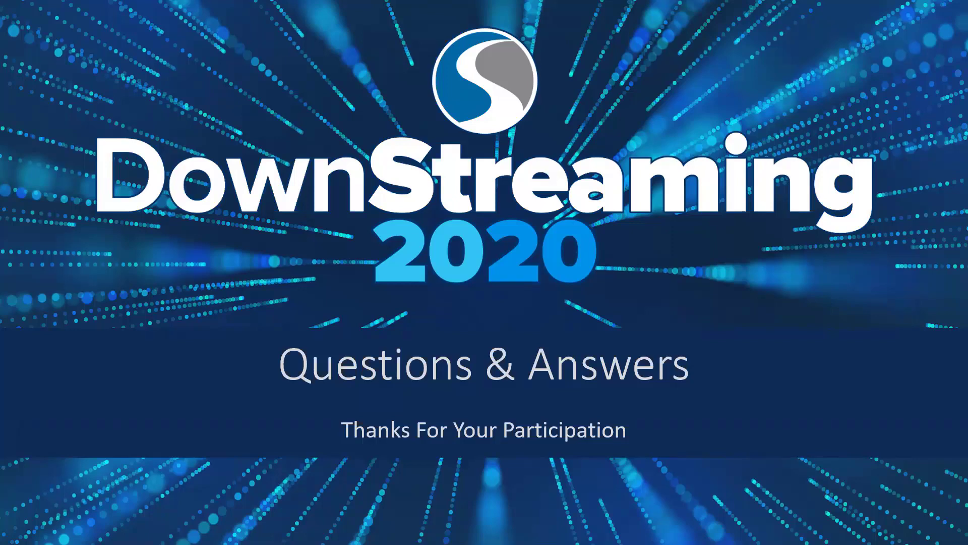
key(alt+Tab)
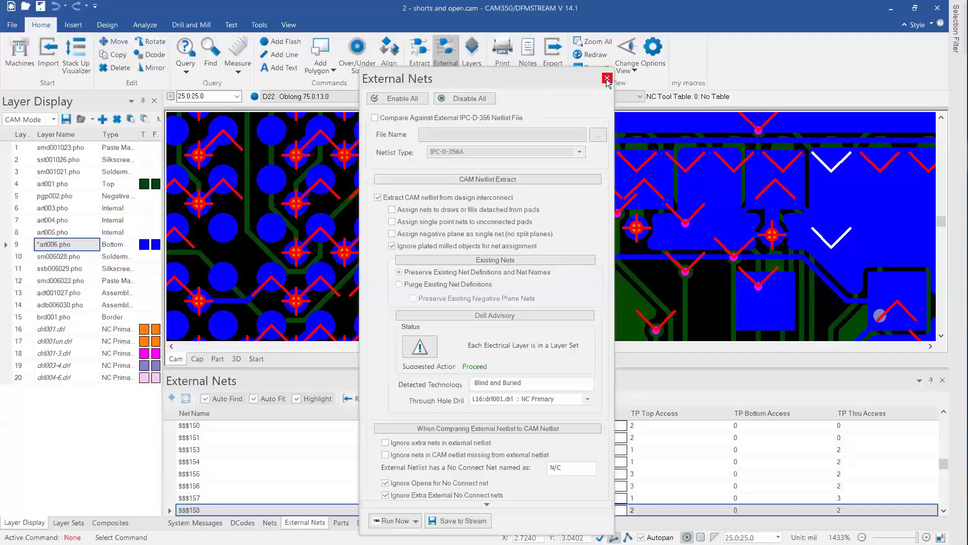
click(610, 77)
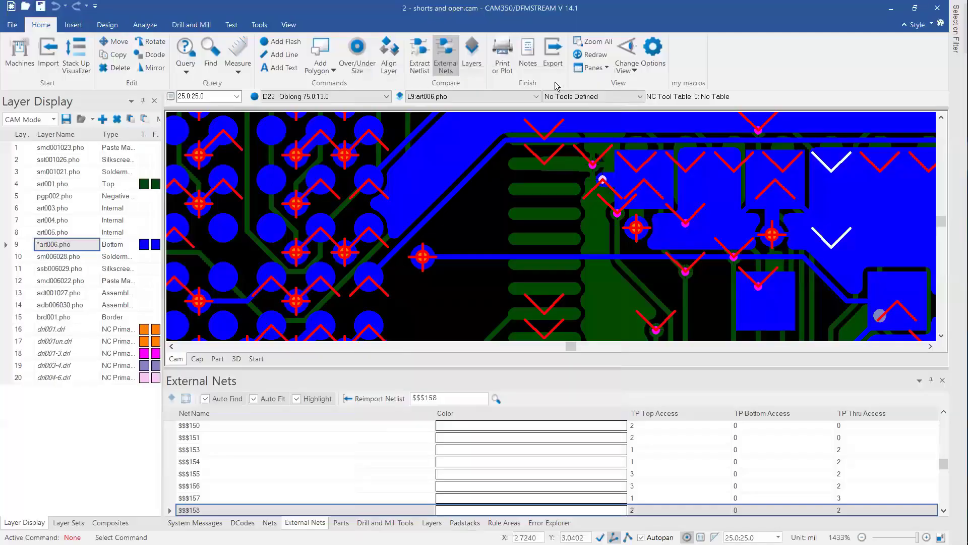
Review the DCodes and Netlist reports in the Reports dialog, and close it
click(260, 25)
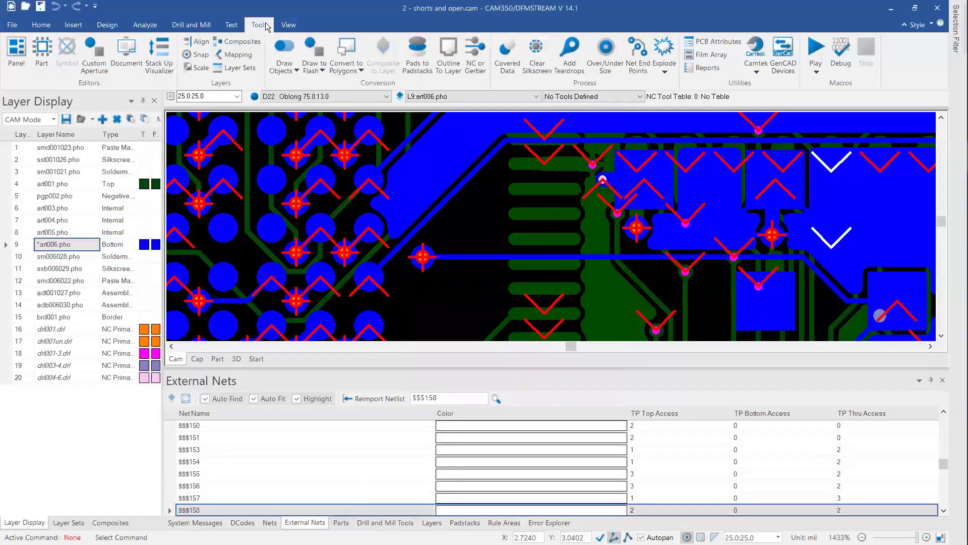
click(706, 67)
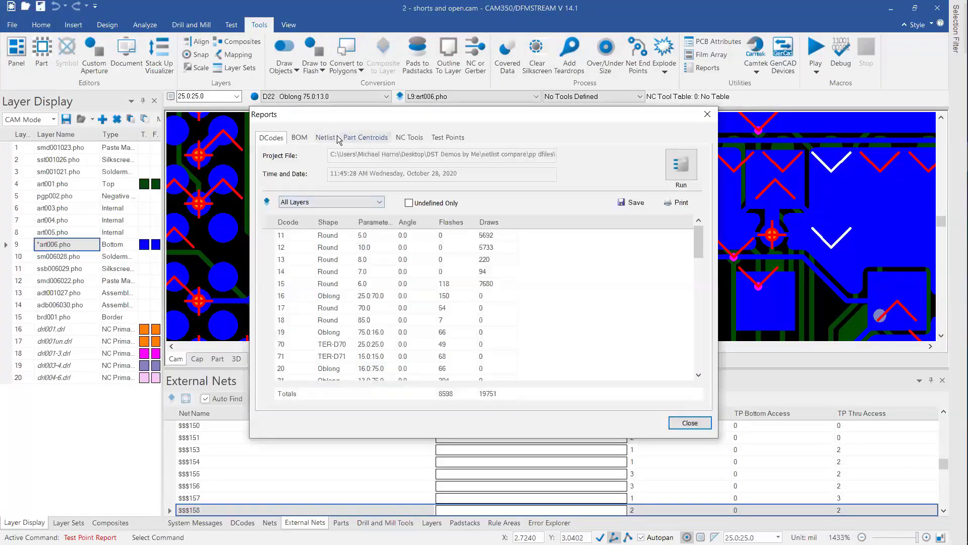
click(323, 138)
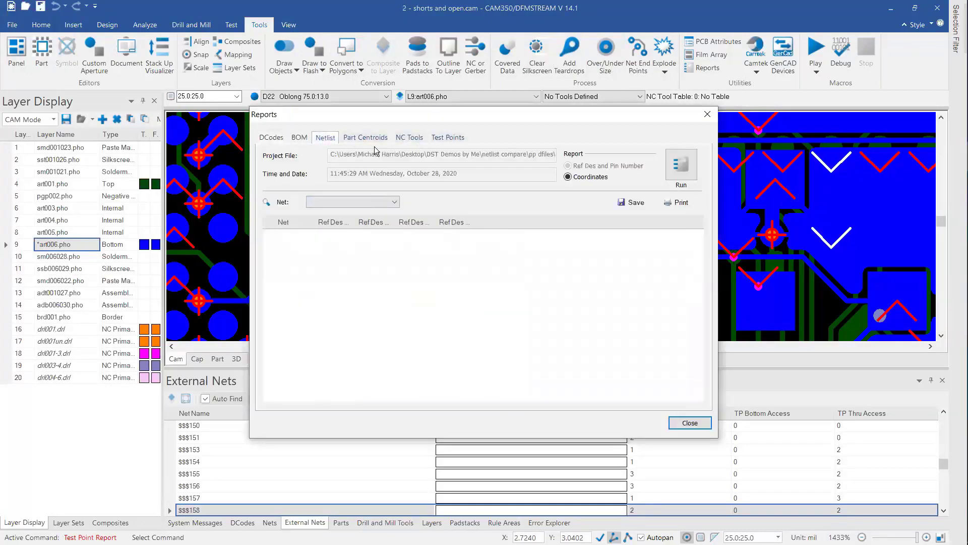
click(280, 138)
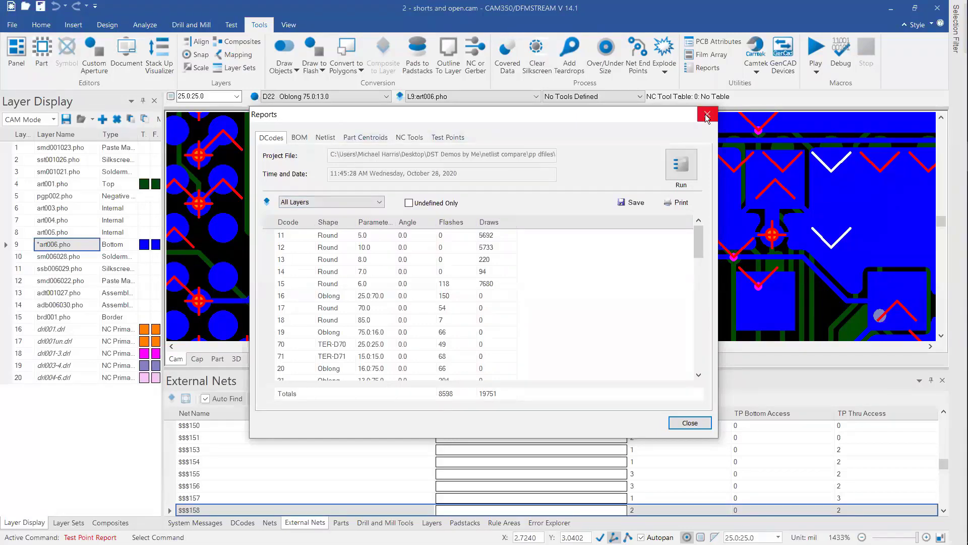
key(Escape)
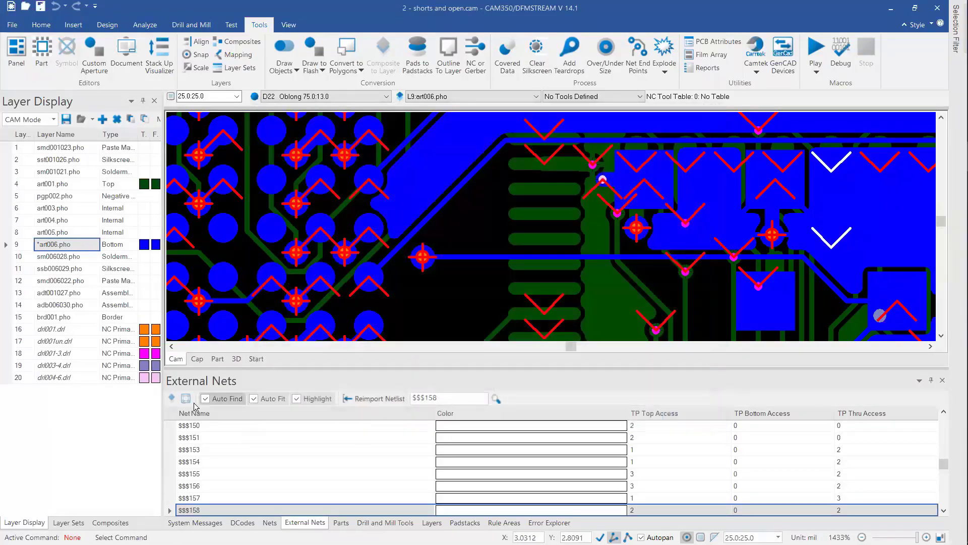
View the error report for the netlist compare results, widening the Cam Net(s) and External Net(s) columns, and close it
click(550, 525)
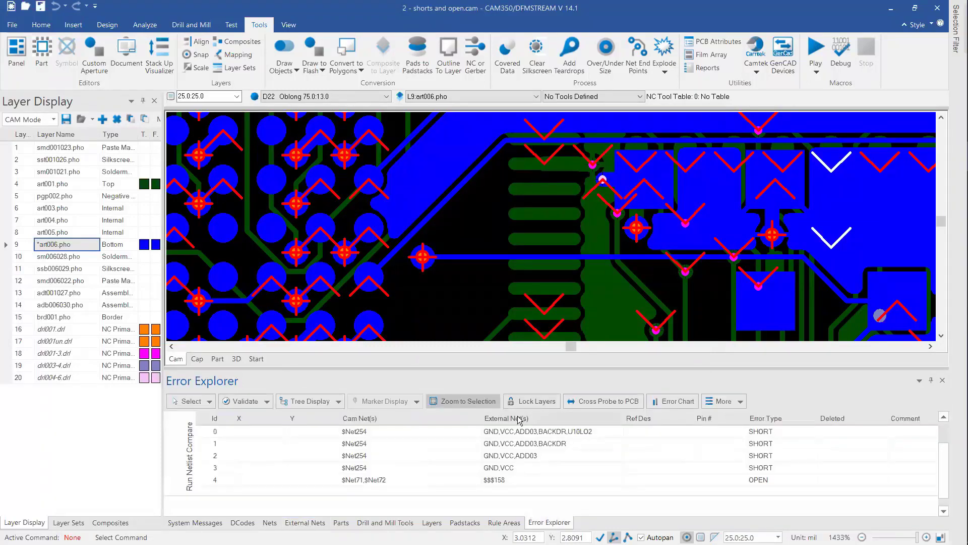
click(741, 402)
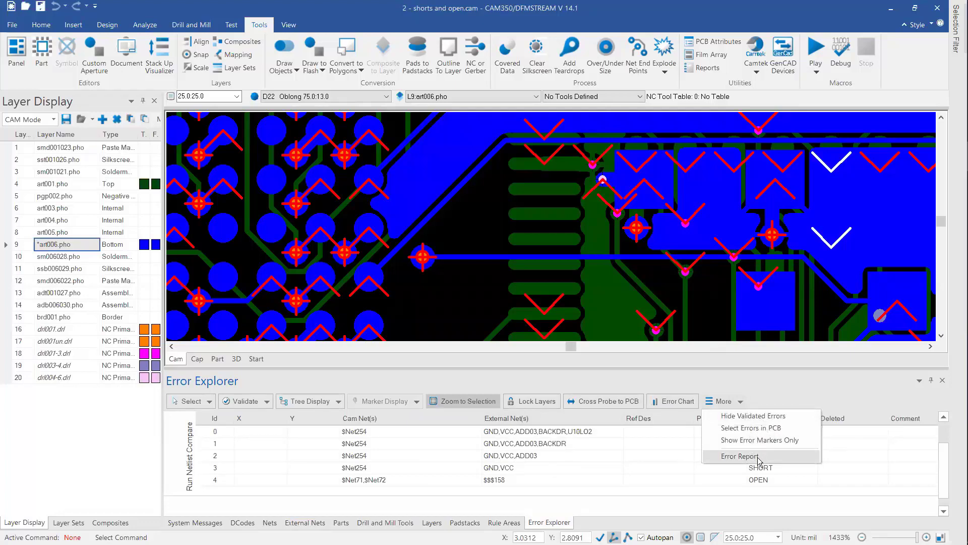
click(740, 456)
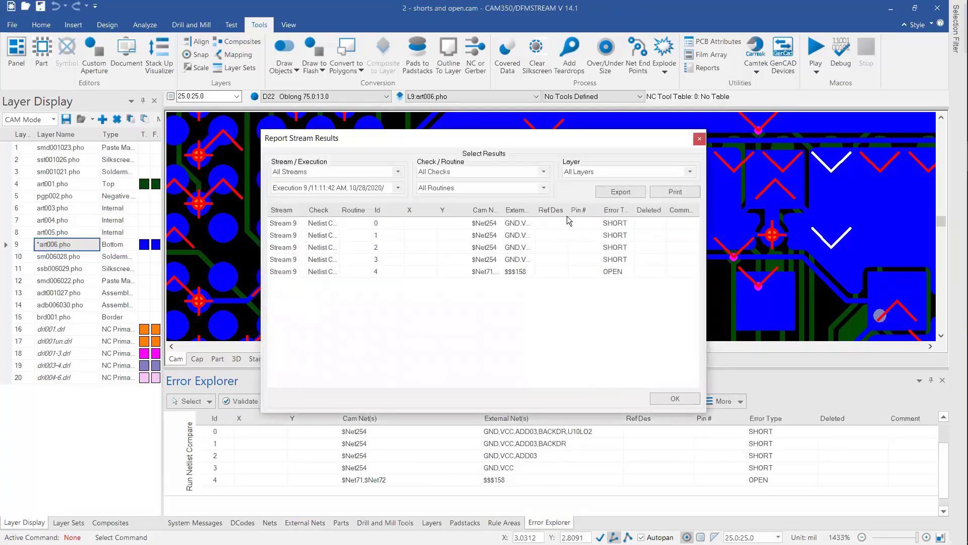
drag(538, 213, 521, 213)
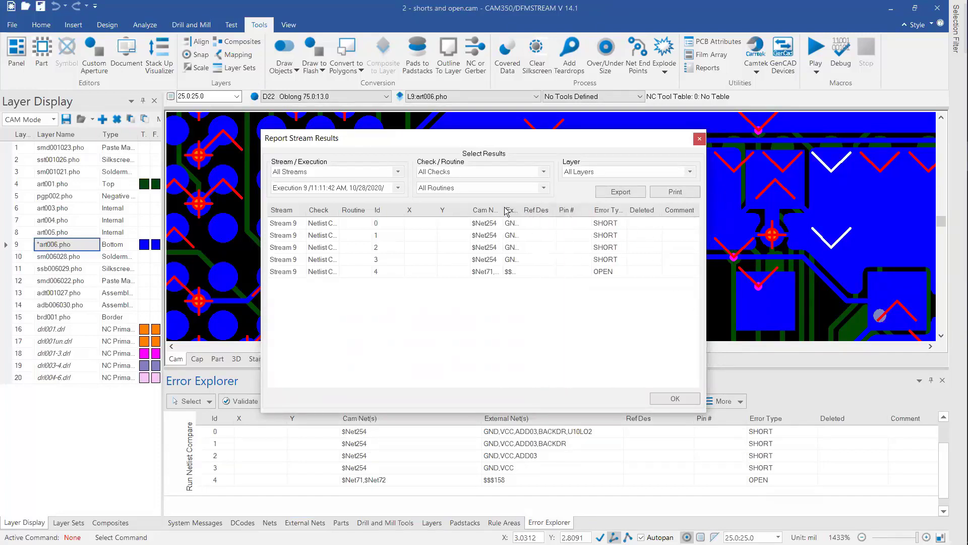
drag(505, 209, 578, 211)
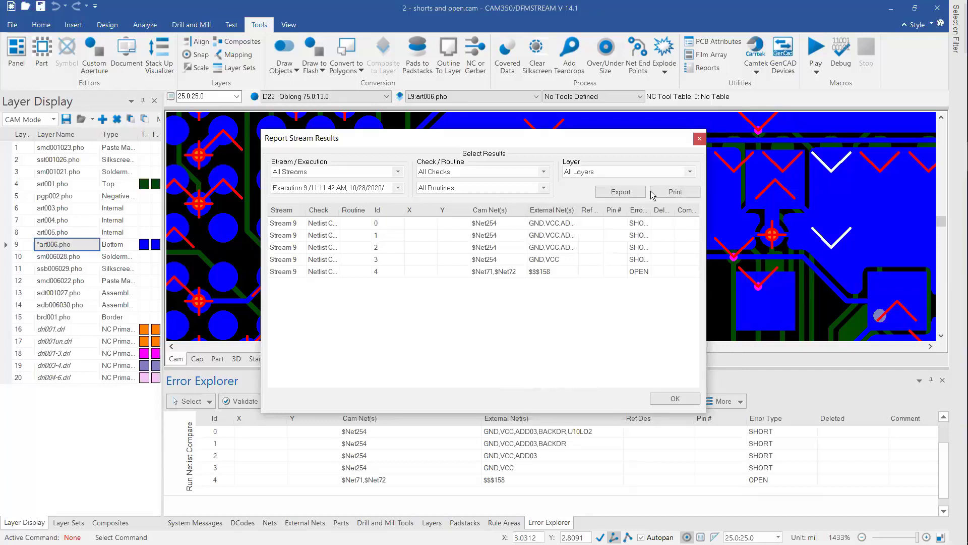
click(675, 397)
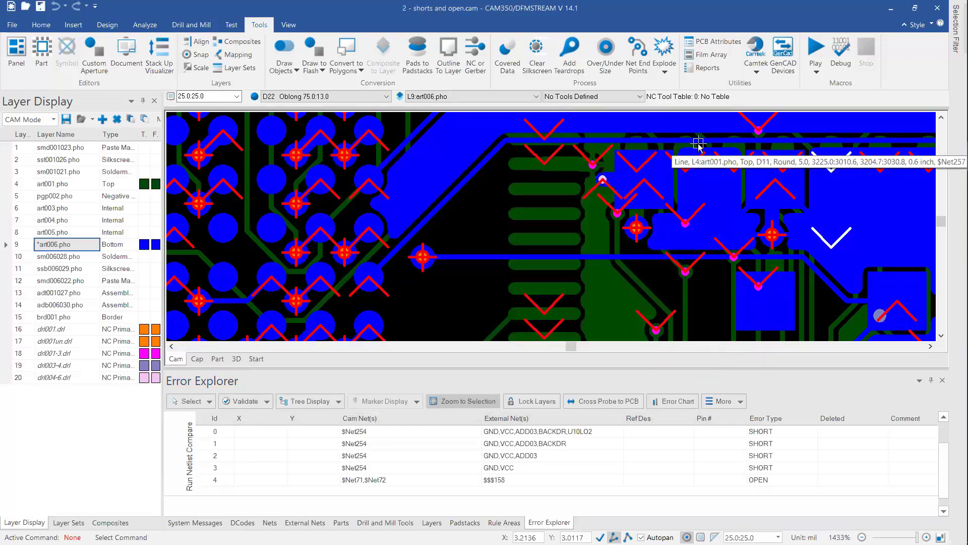